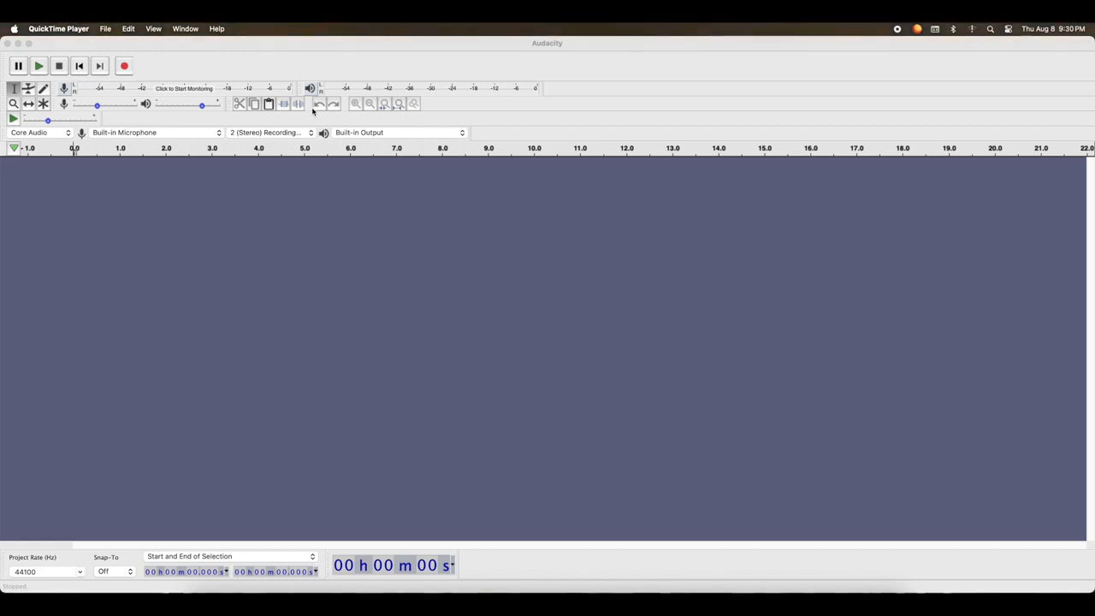
Record a voice track of about 1 minute 15 seconds from the built-in microphone, raising the recording level partway through
click(313, 109)
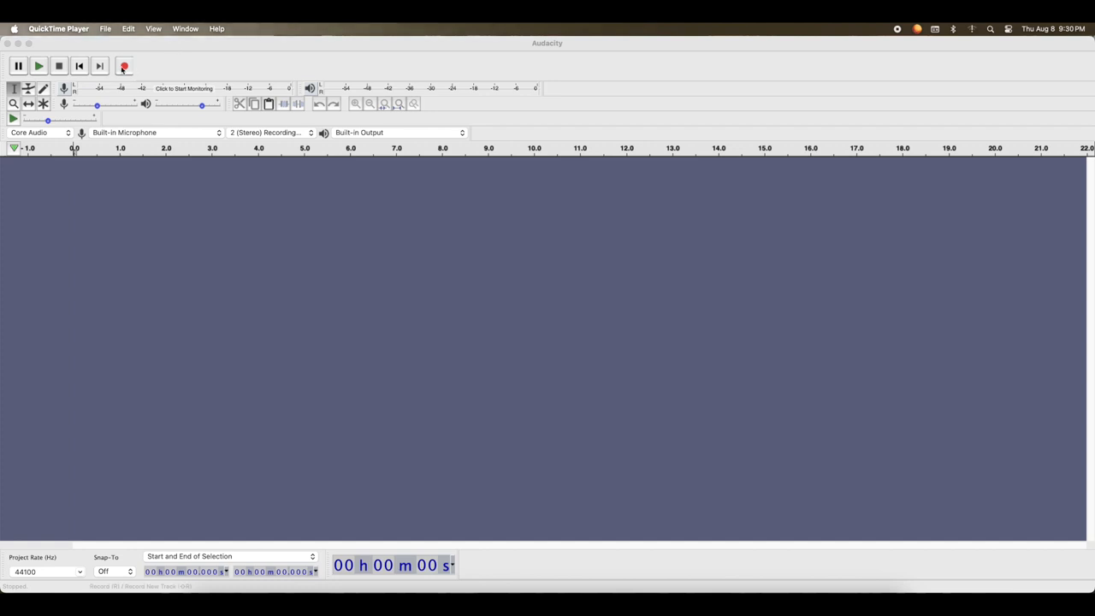
key(r)
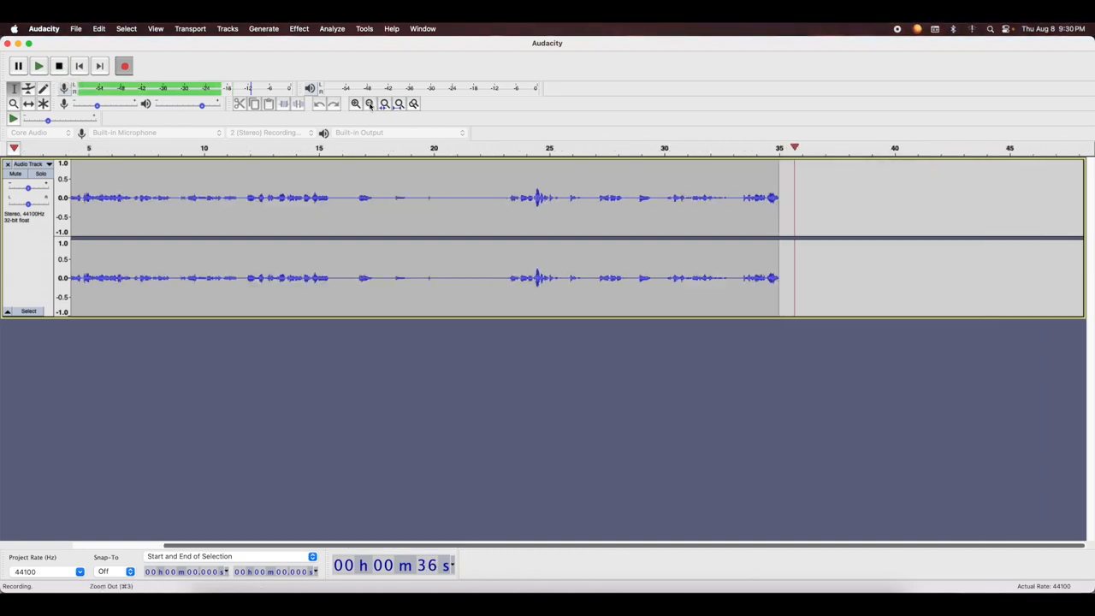
double_click(370, 103)
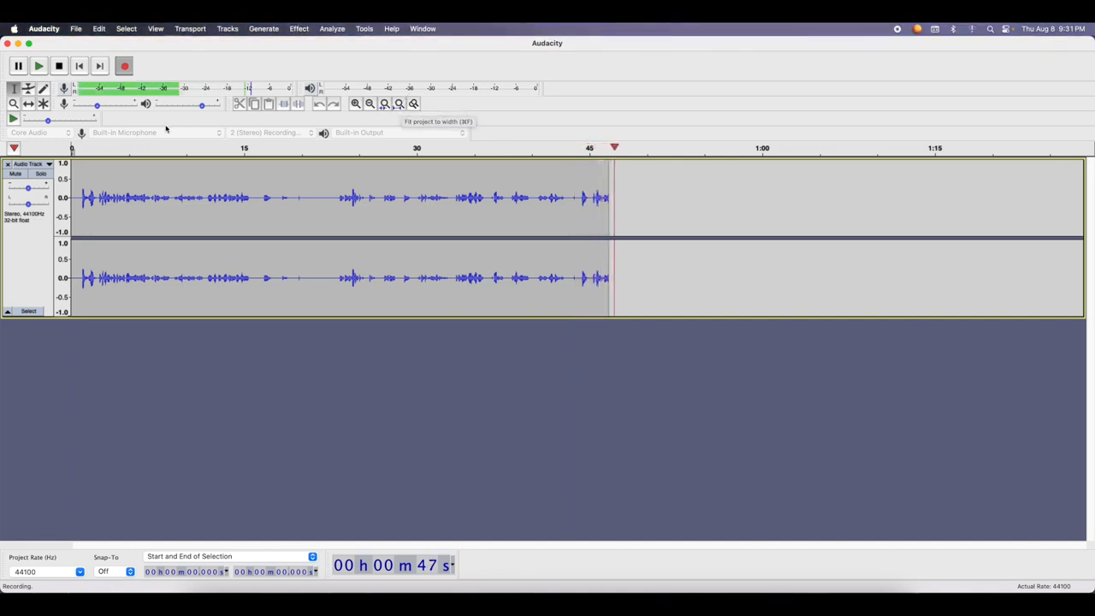
drag(98, 106, 124, 110)
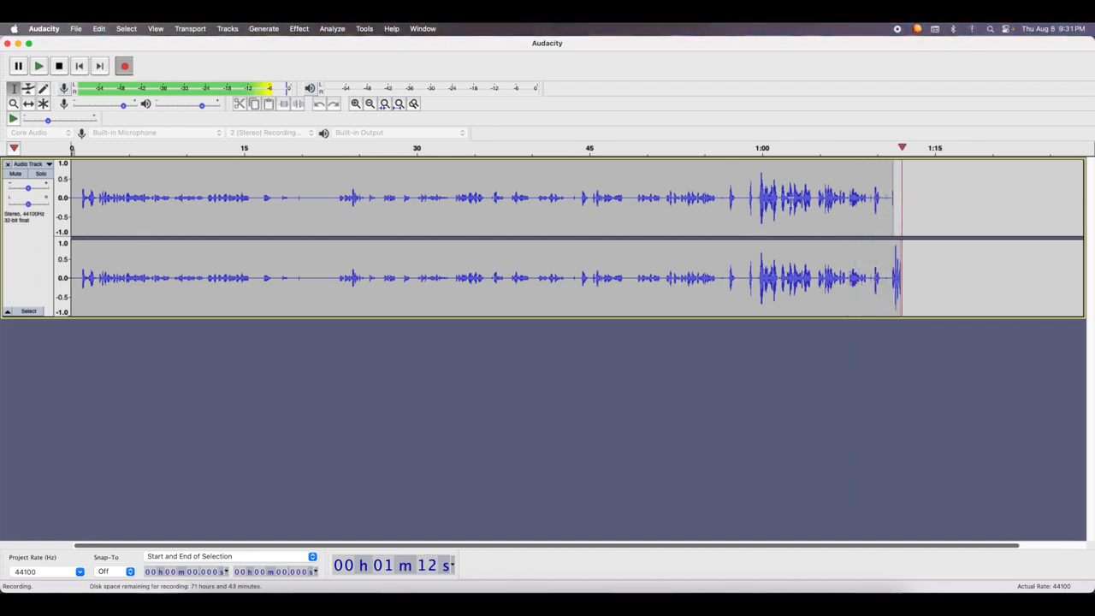
click(56, 72)
Delete the quiet first part of the recording, from about 0.9 s to 59.6 s
click(759, 197)
drag(759, 198, 937, 207)
click(707, 205)
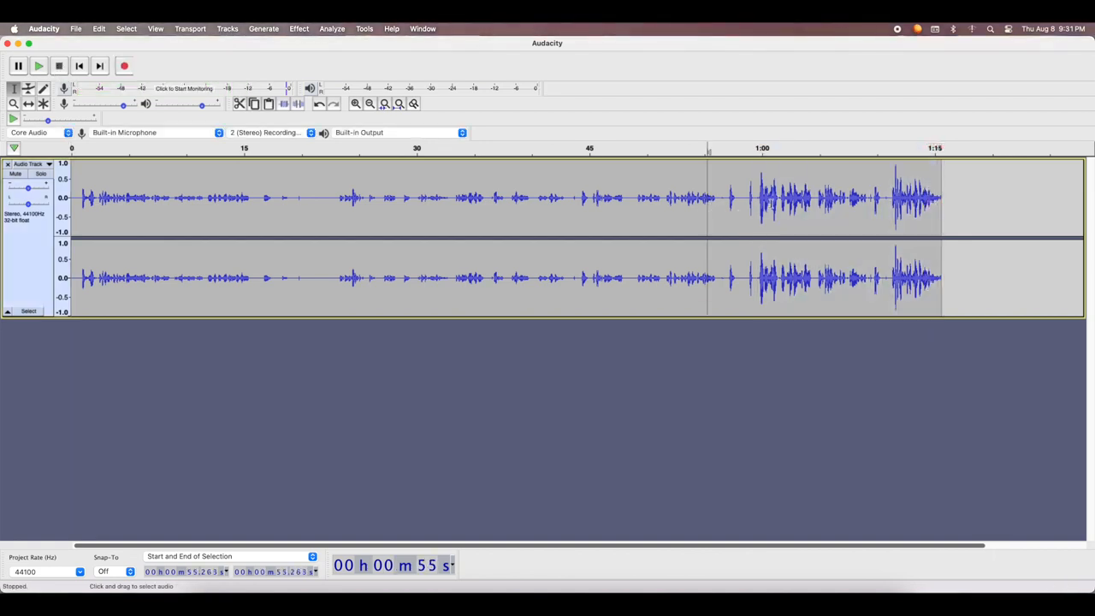
drag(759, 197, 85, 240)
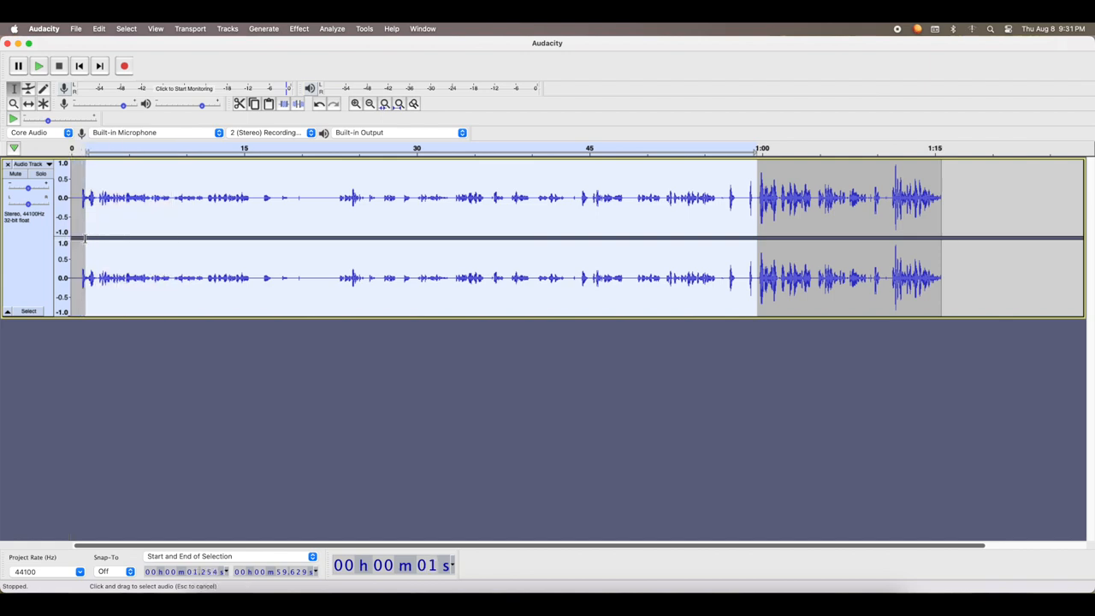
key(Delete)
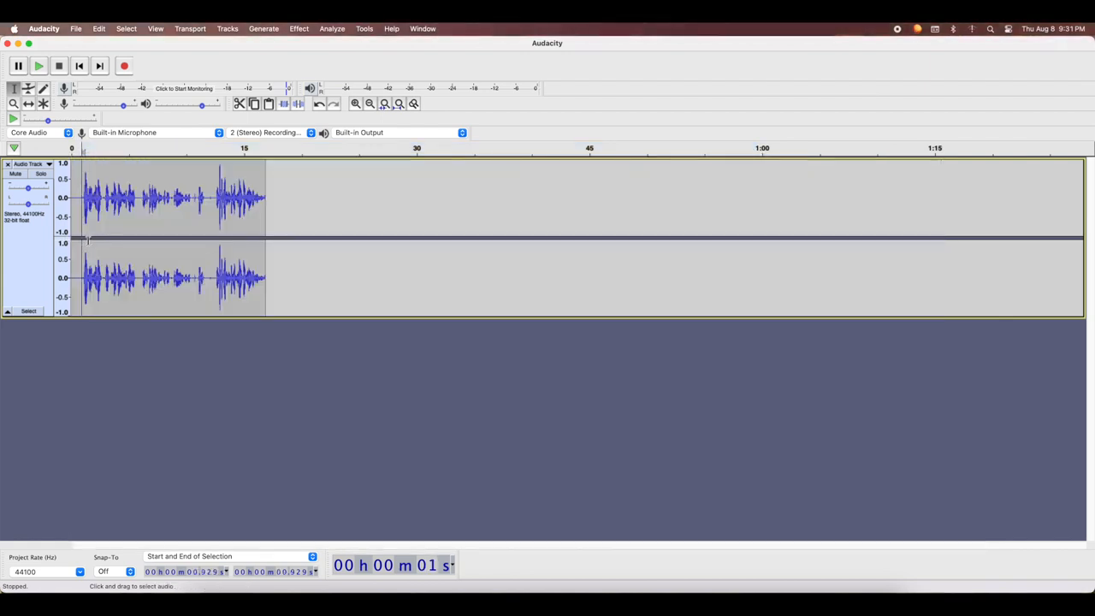
Play the first few seconds of the trimmed recording with the output volume raised slightly
click(38, 68)
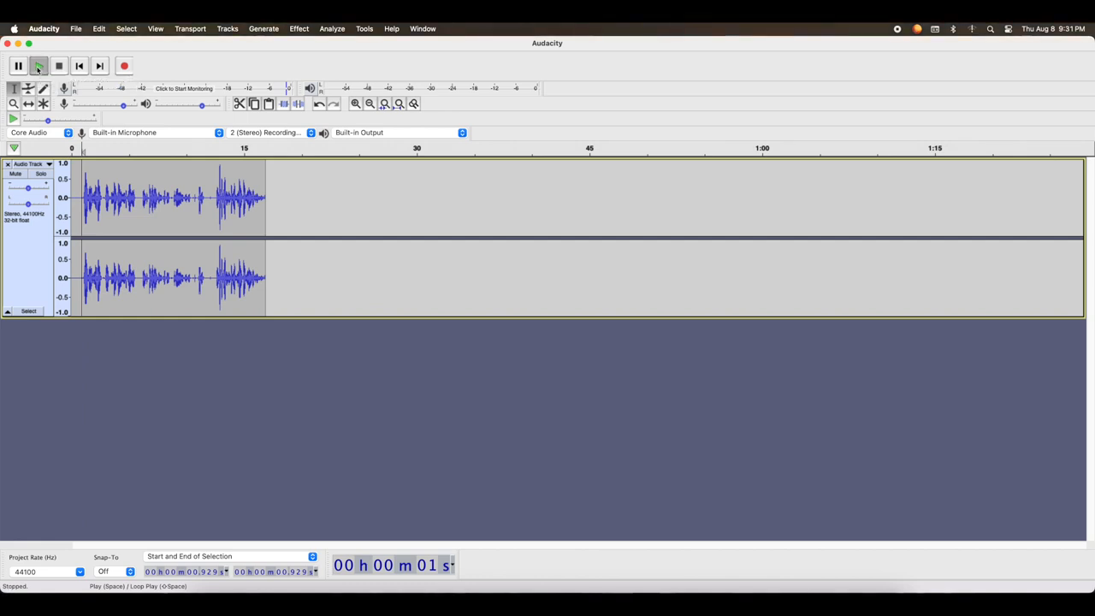
key(XF86AudioRaiseVolume)
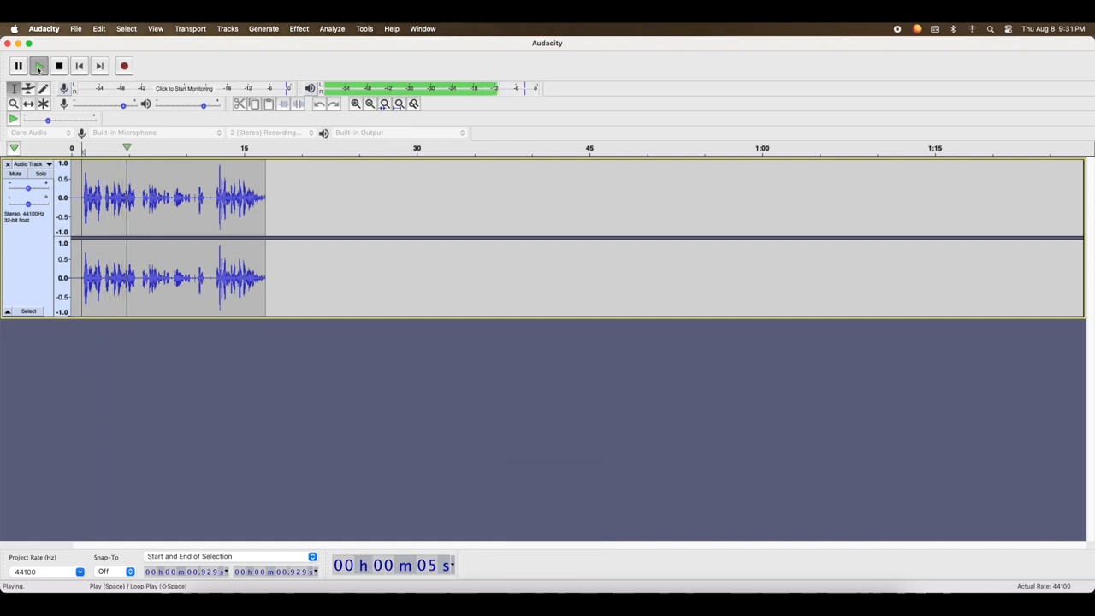
click(60, 66)
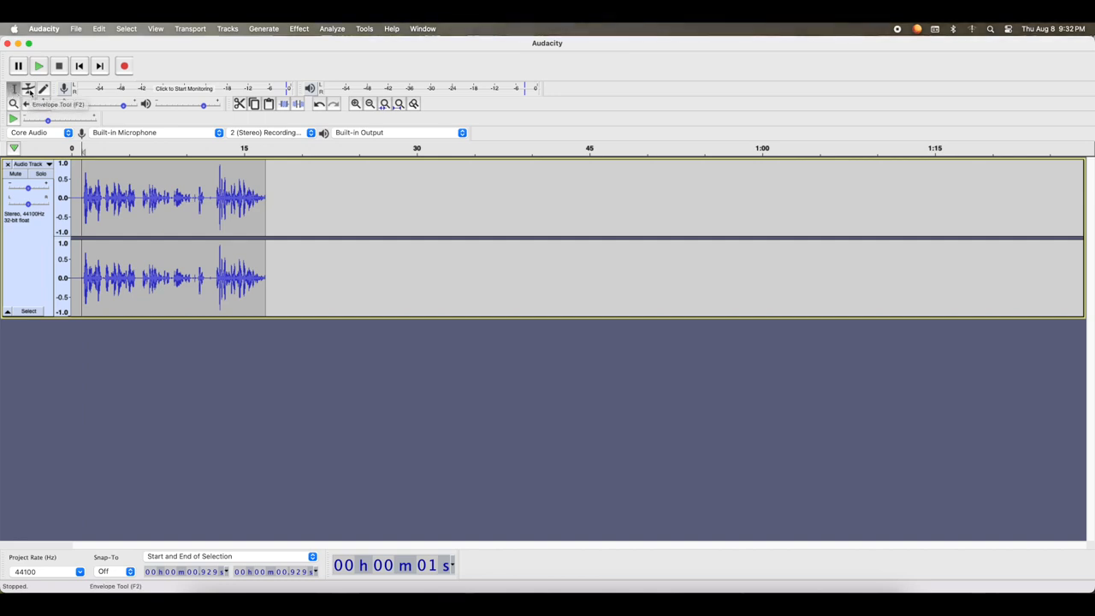
Undo the deletion of the quiet opening part and delete that same section again
drag(158, 188, 211, 197)
drag(77, 197, 122, 212)
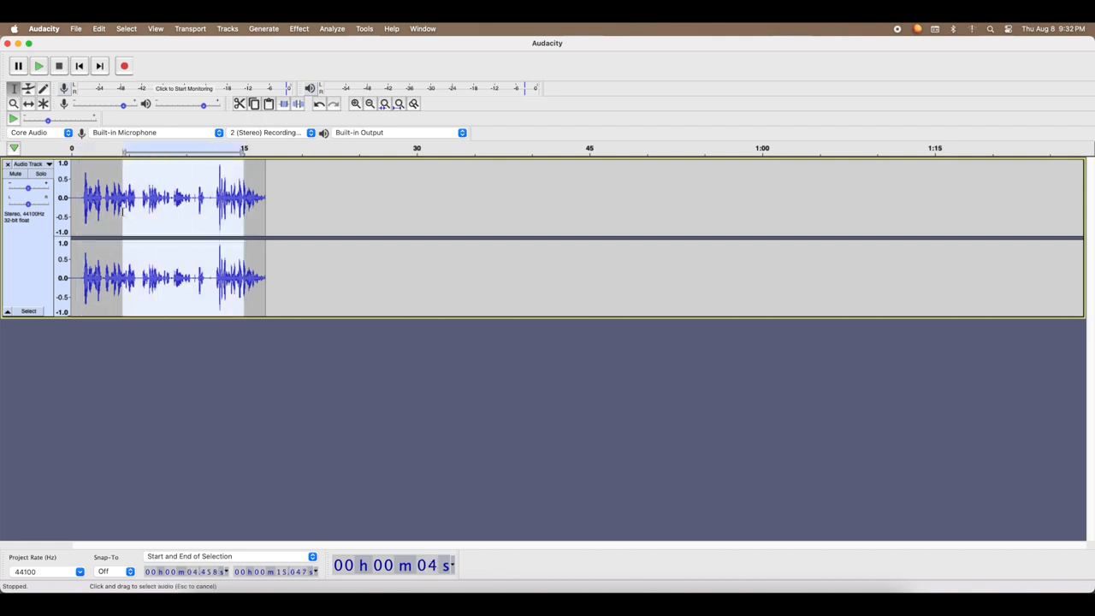
click(276, 208)
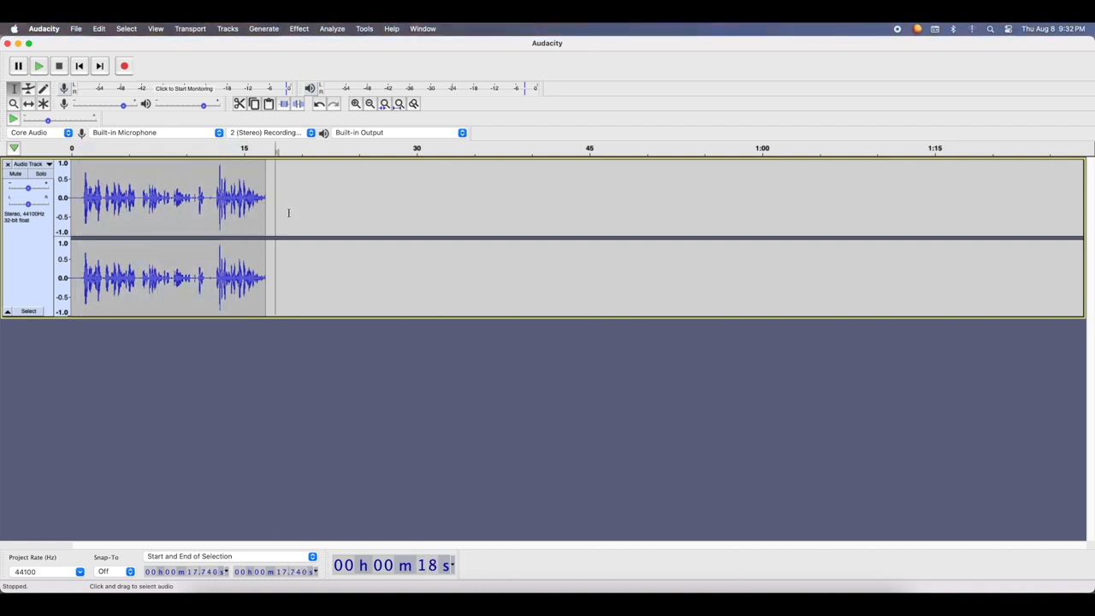
key(super+z)
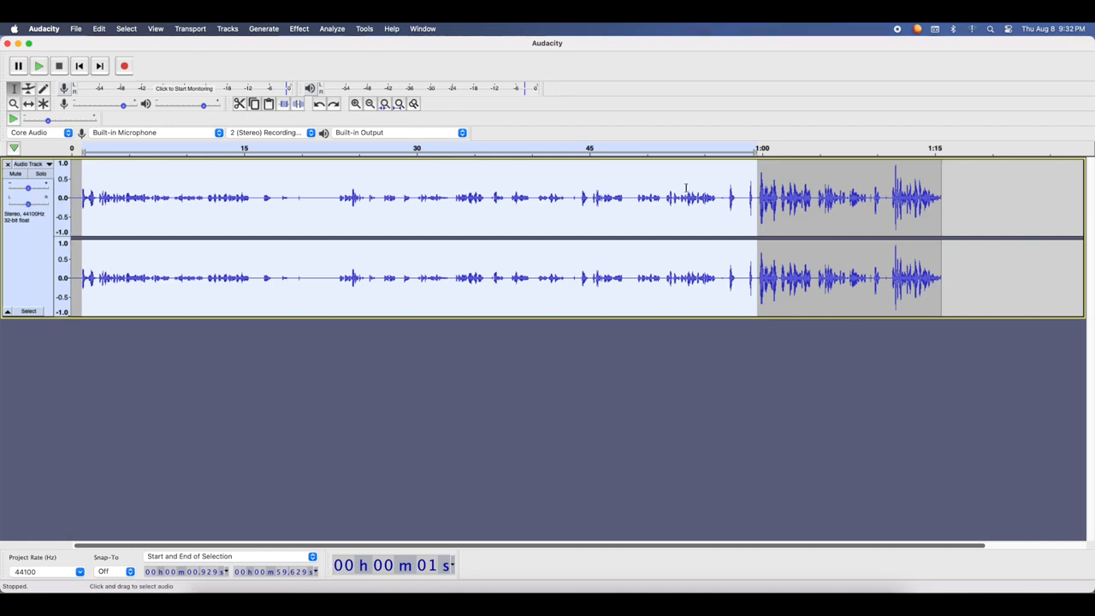
key(BackSpace)
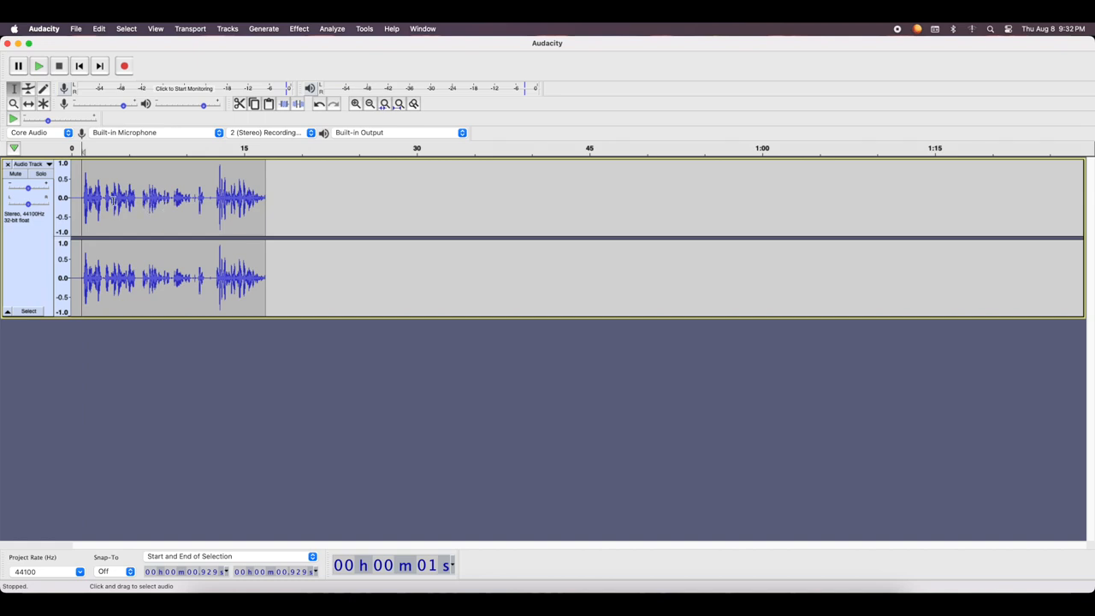
Play the end of the recording starting from about 14.4 s
key(super+a)
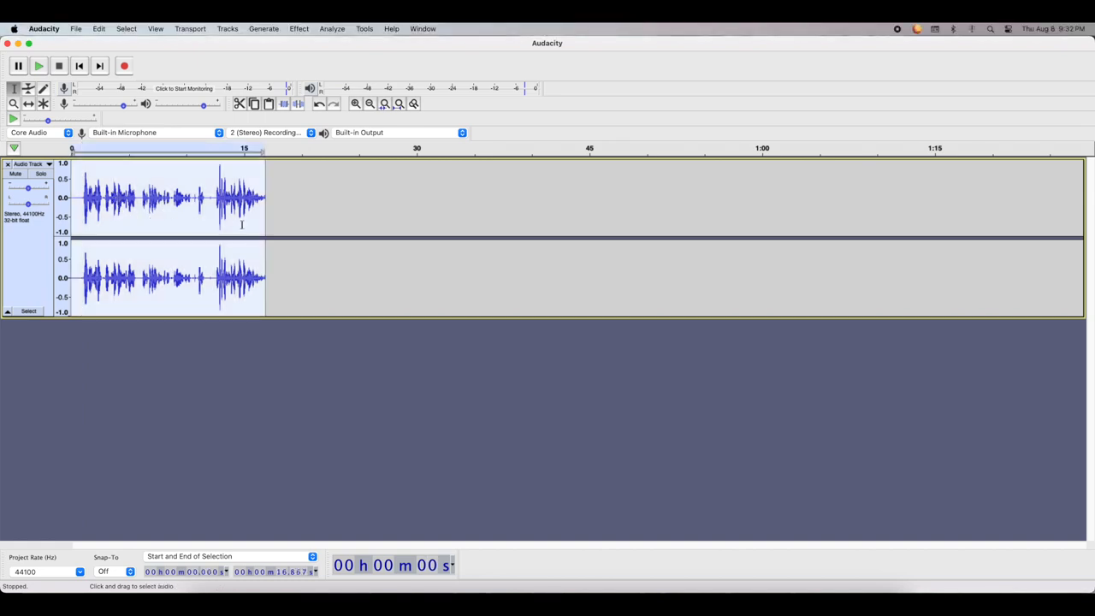
click(237, 188)
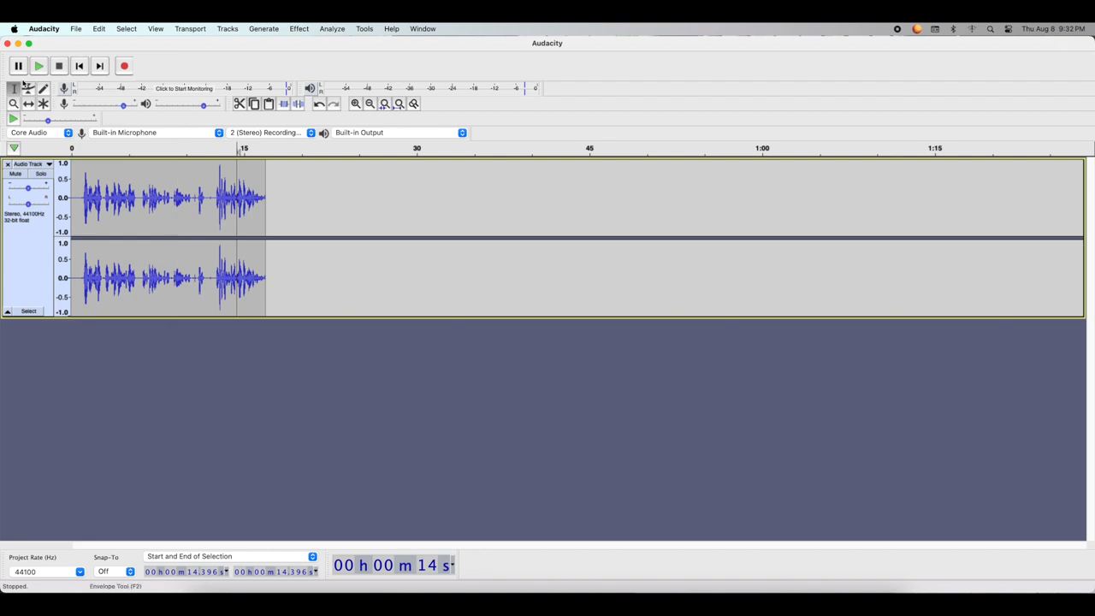
click(37, 66)
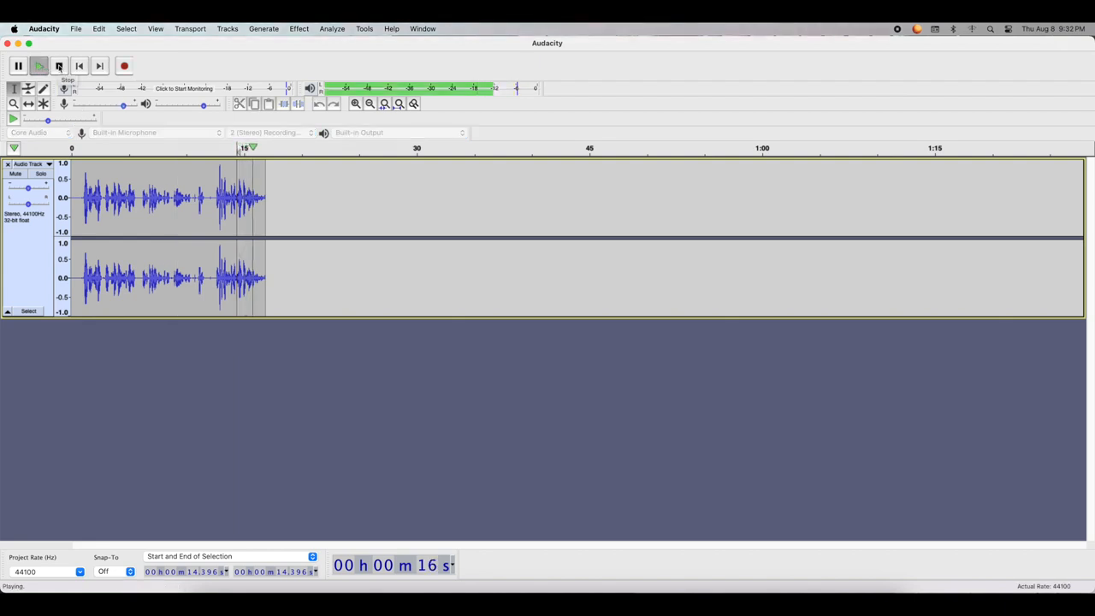
click(59, 66)
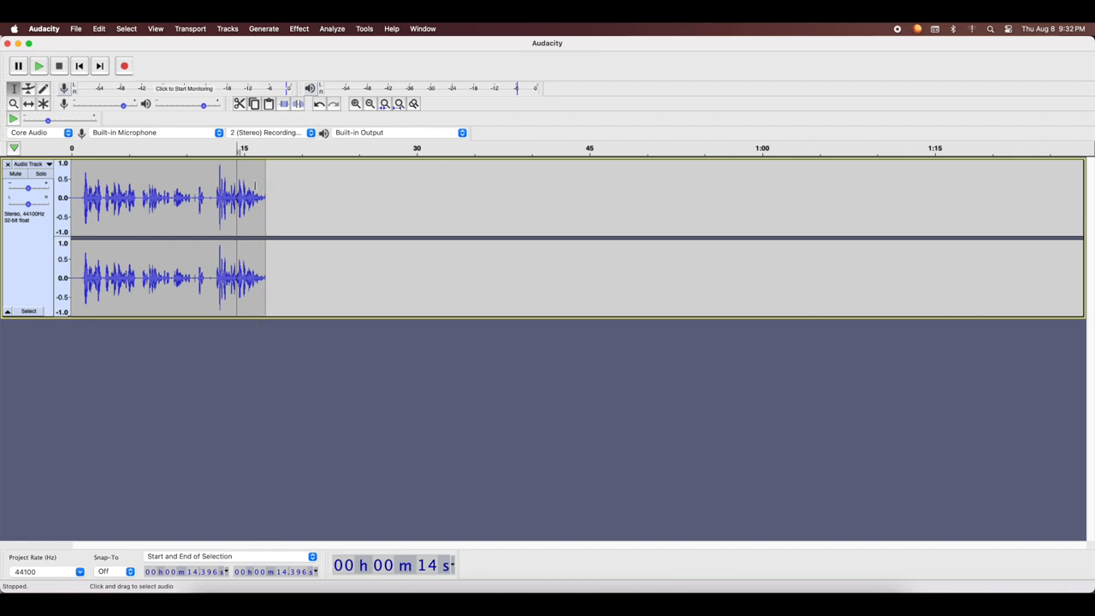
Generate 1 second of silence at the end of the track
click(100, 67)
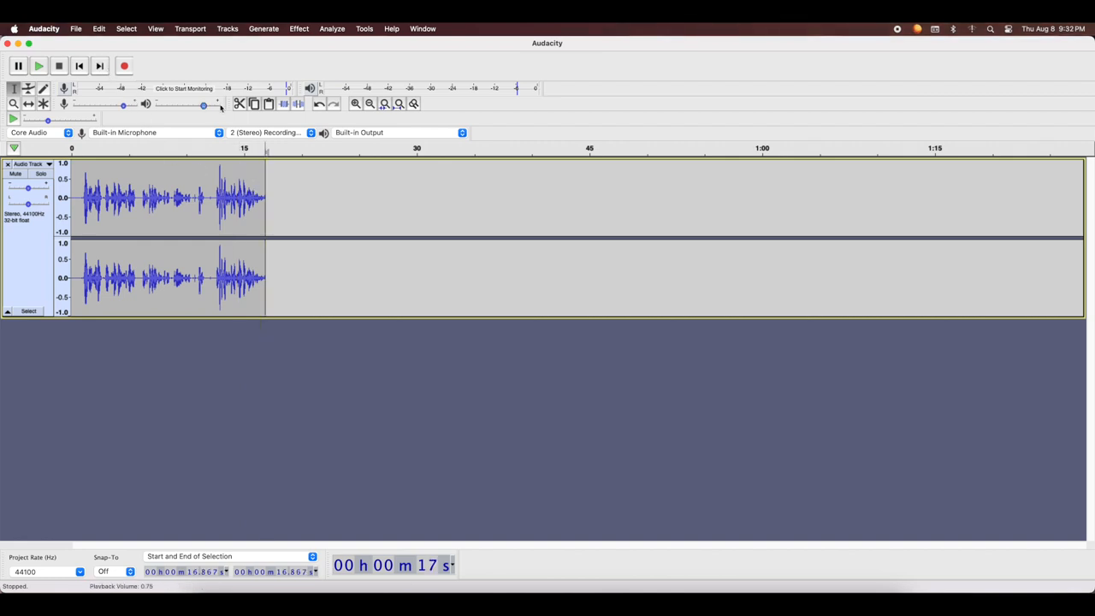
click(267, 29)
click(256, 96)
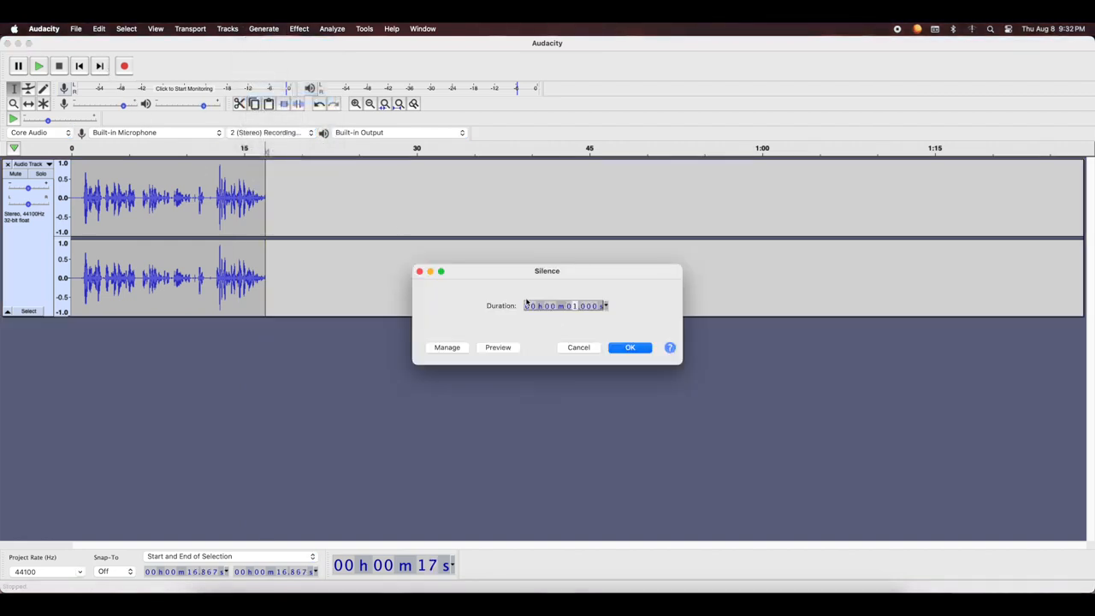
click(641, 351)
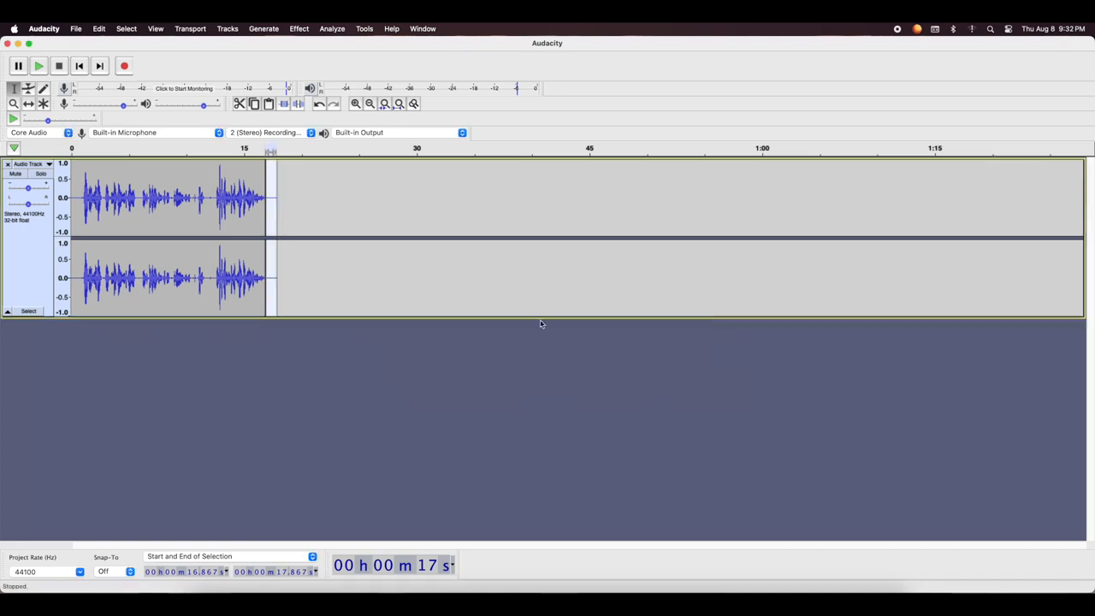
Select the short stretch from about 16.7 s to 17.1 s, just after the speech ends, and play it
click(249, 190)
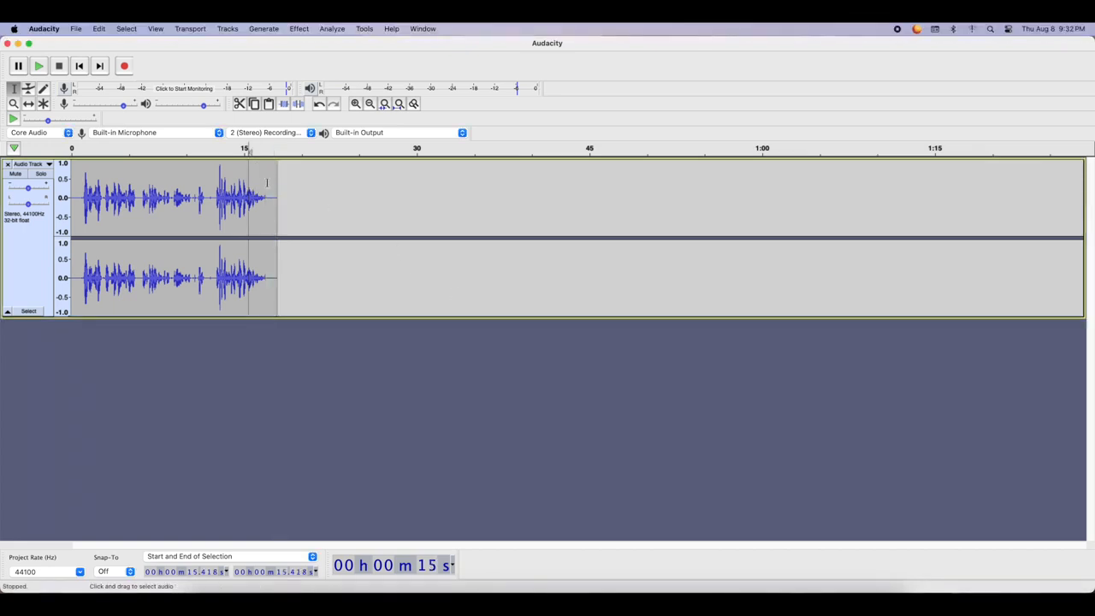
drag(269, 198, 265, 198)
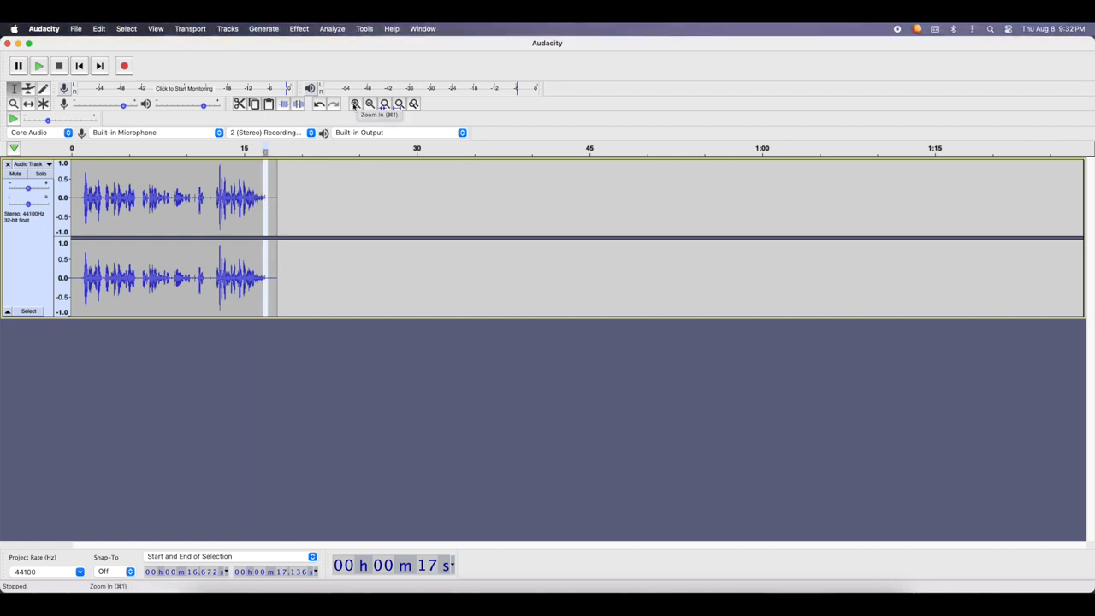
click(355, 104)
click(355, 104)
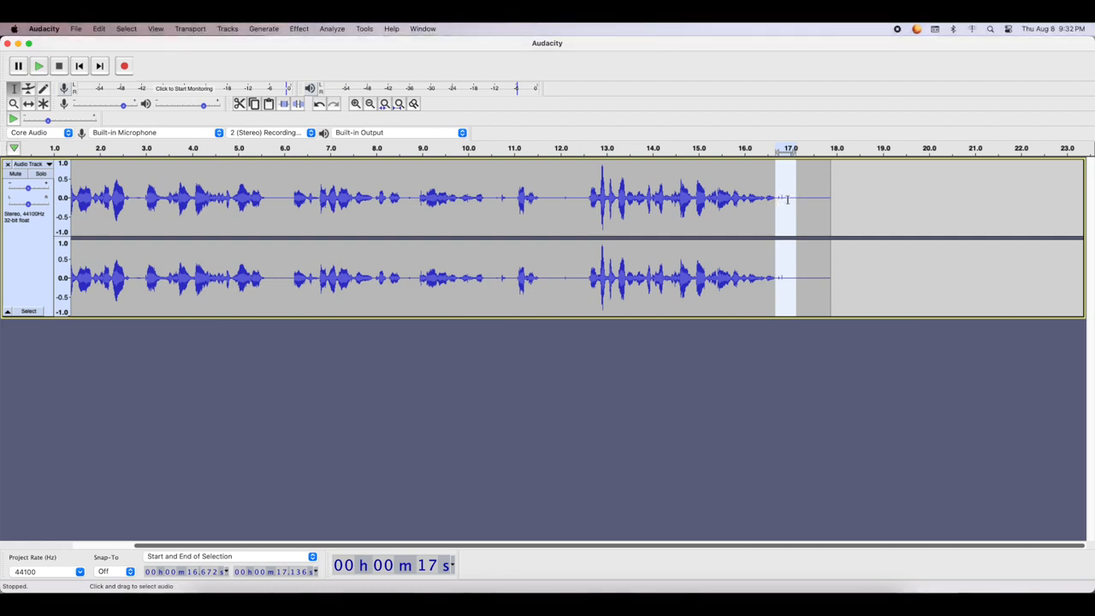
click(38, 66)
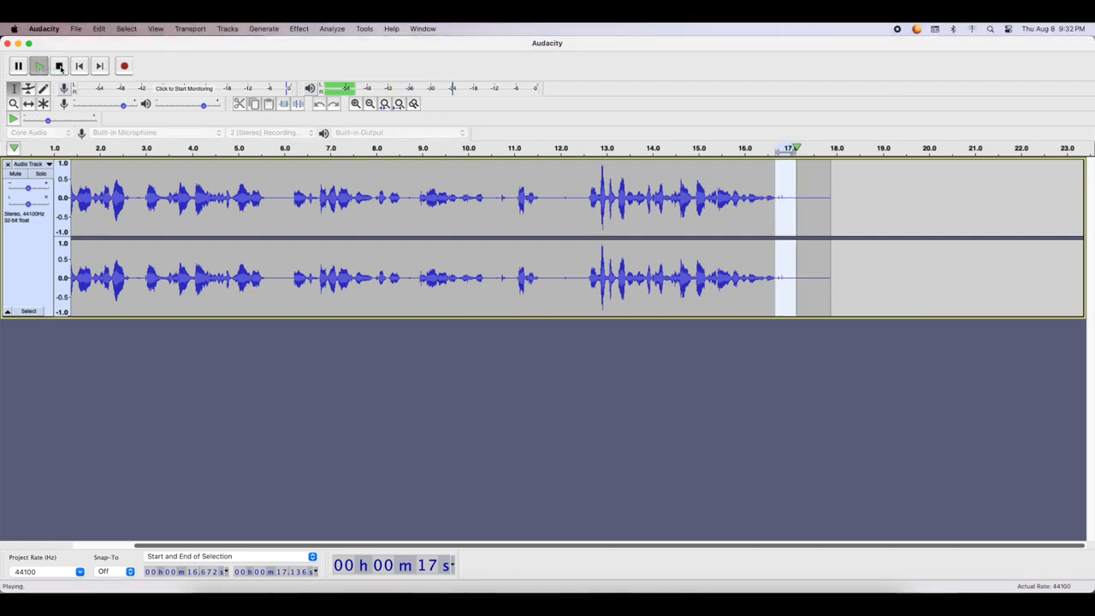
Delete the short noise just after the speech ends, from about 16.7 s to 16.9 s
click(800, 200)
drag(779, 202, 783, 201)
click(774, 203)
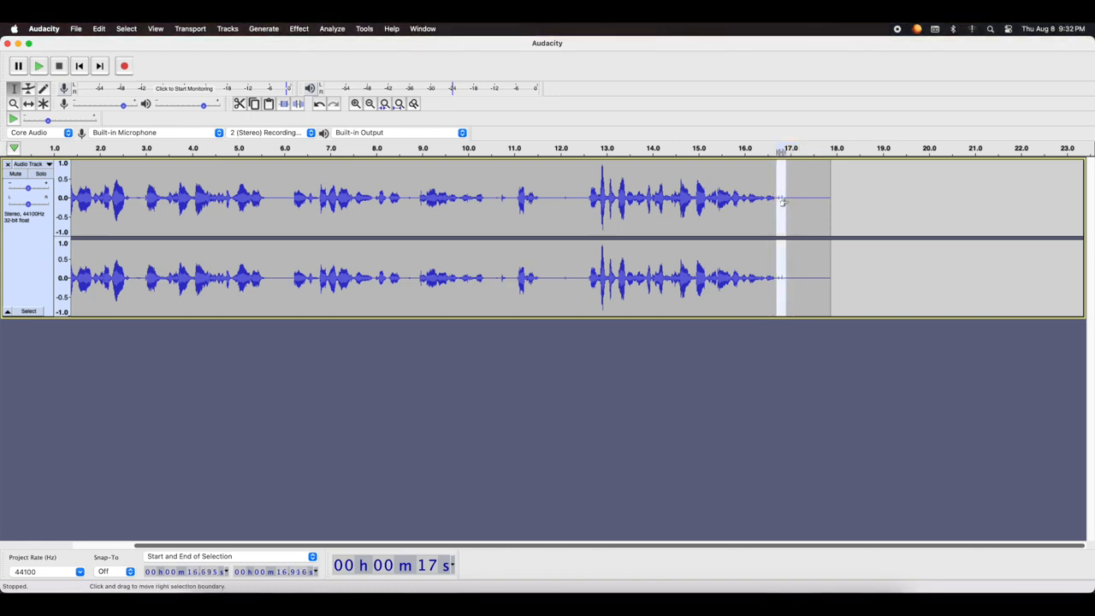
key(Delete)
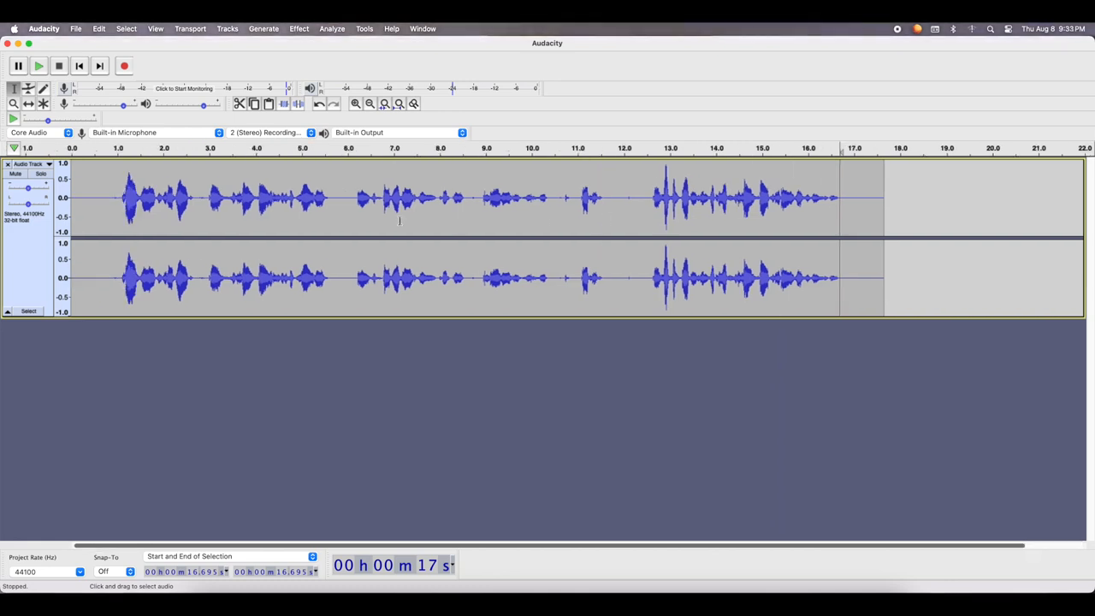
Apply Bass and Treble to the whole recording with bass 7.0 dB, treble 1.0 dB and volume 2.0 dB, and play back the opening
click(619, 203)
key(super+a)
click(263, 29)
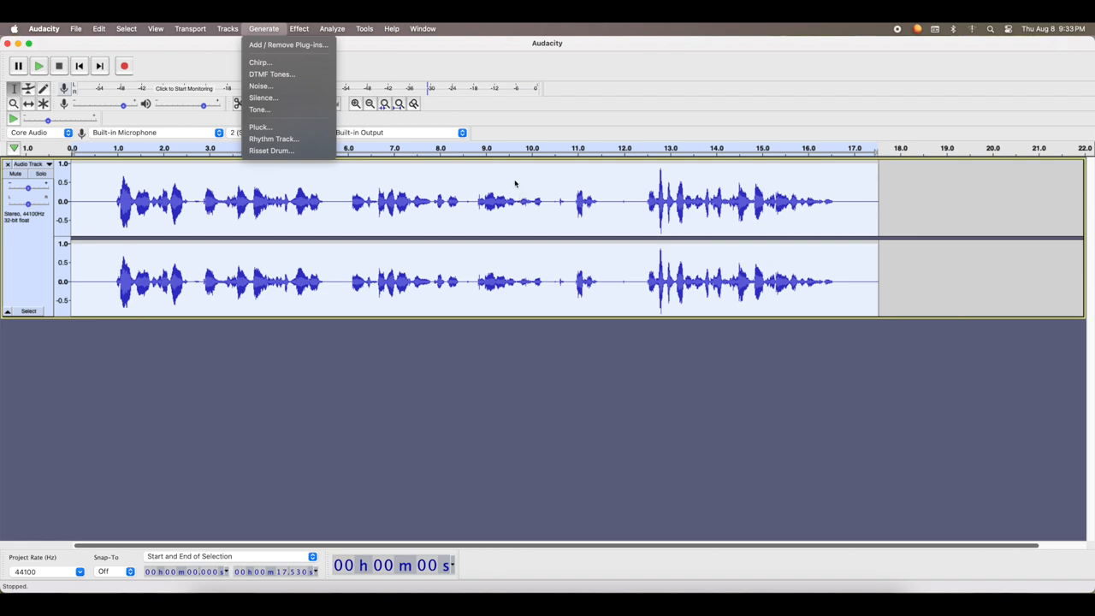
mouse_move(299, 30)
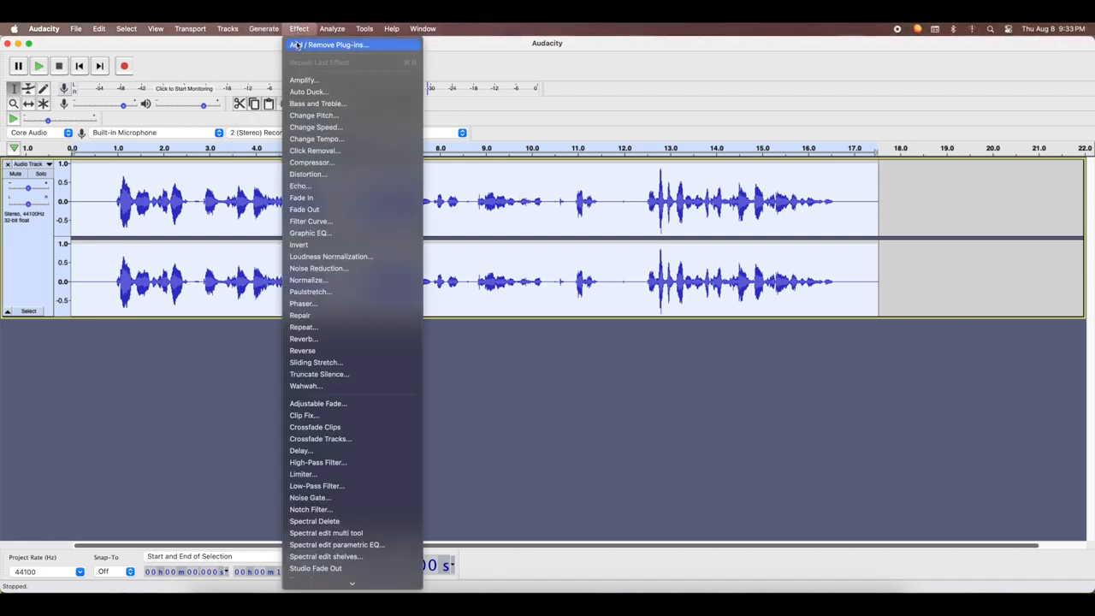
click(298, 104)
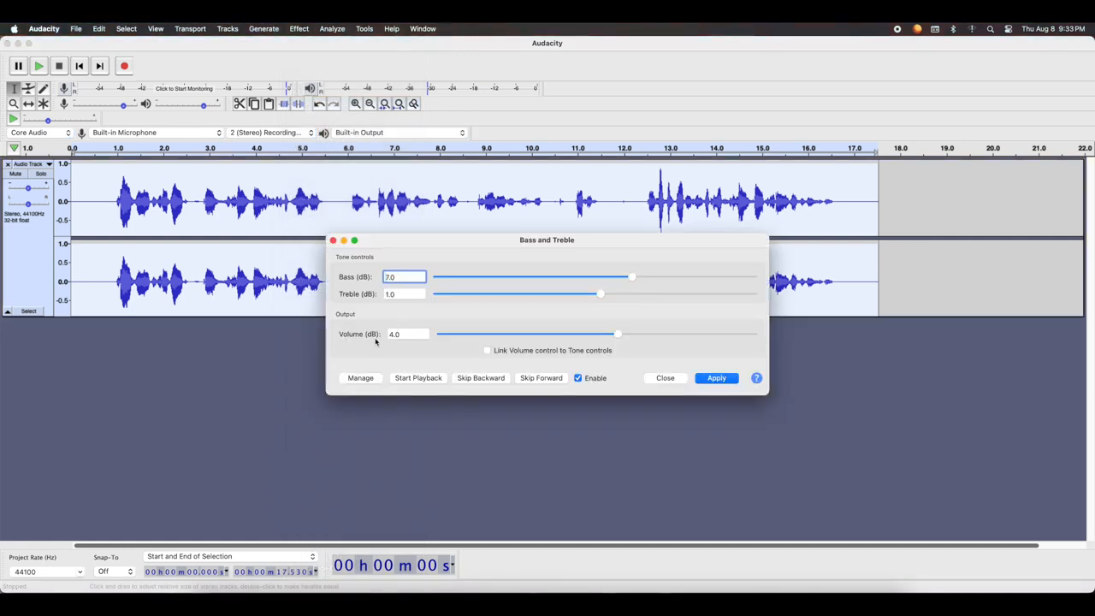
click(717, 378)
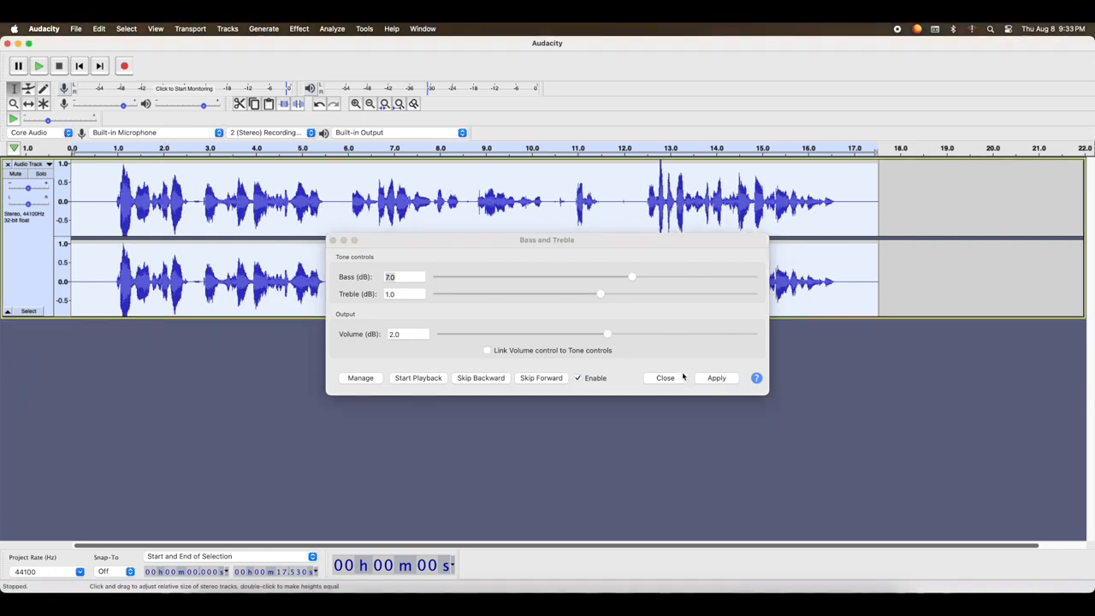
click(676, 377)
click(38, 67)
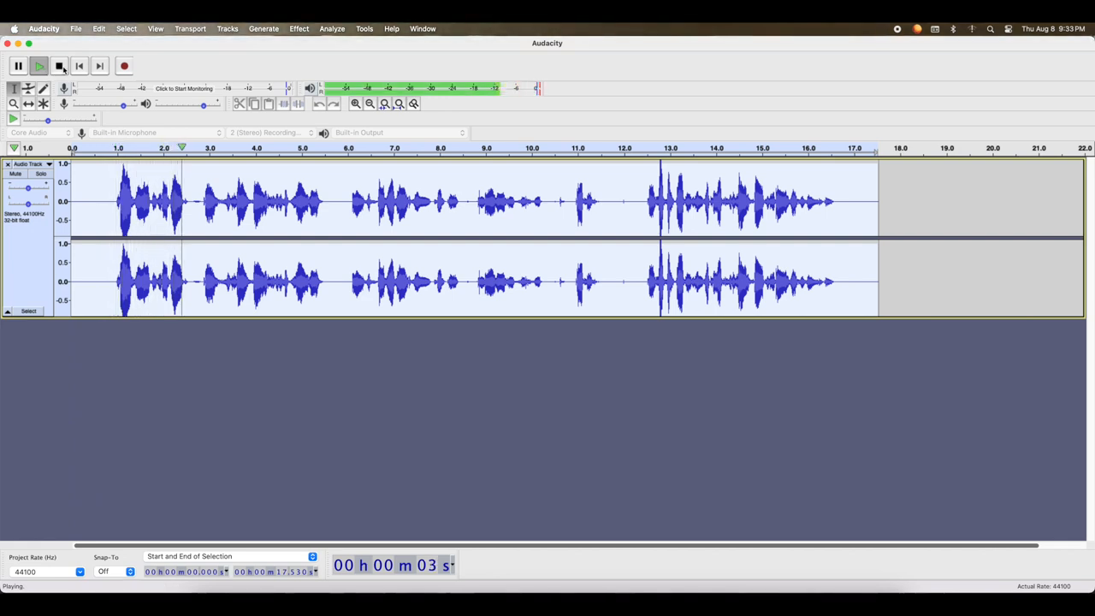
click(62, 69)
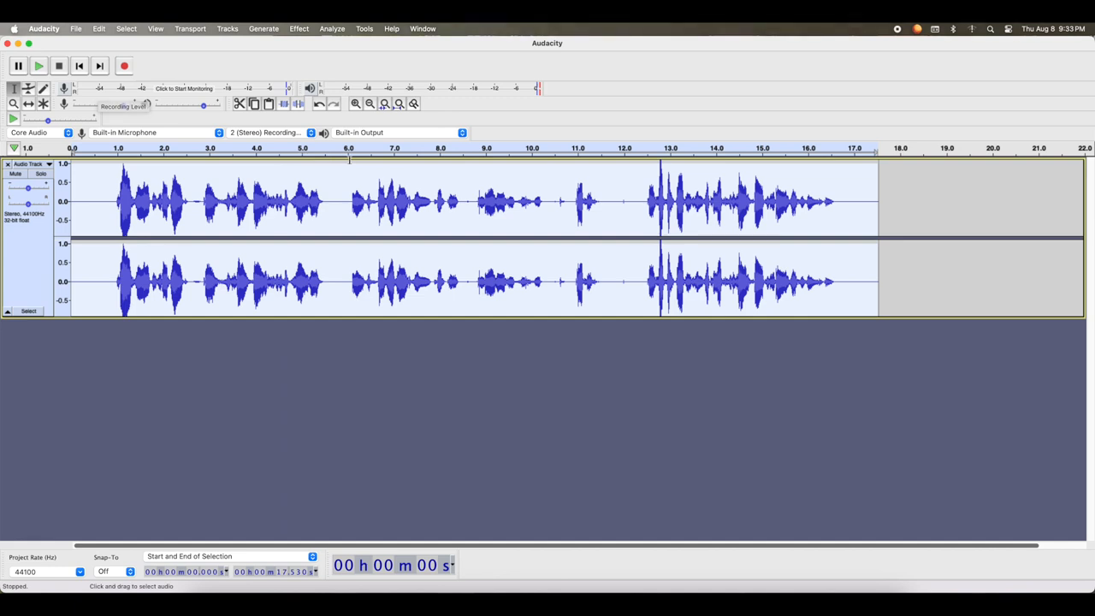
Try Change Pitch on the whole recording, shifting it from G3 to E4
click(298, 29)
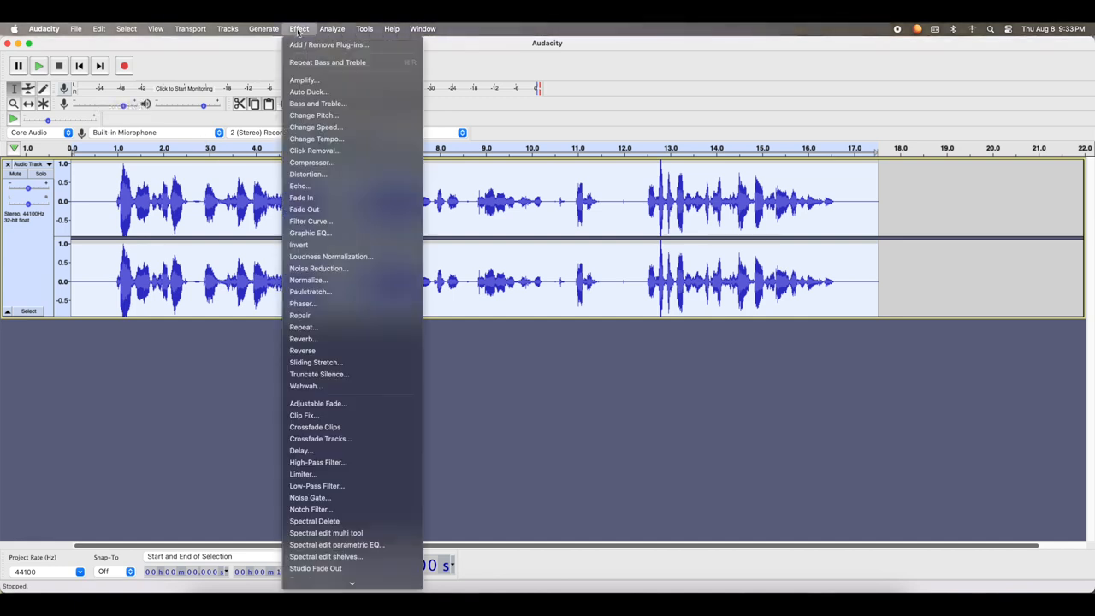
click(330, 117)
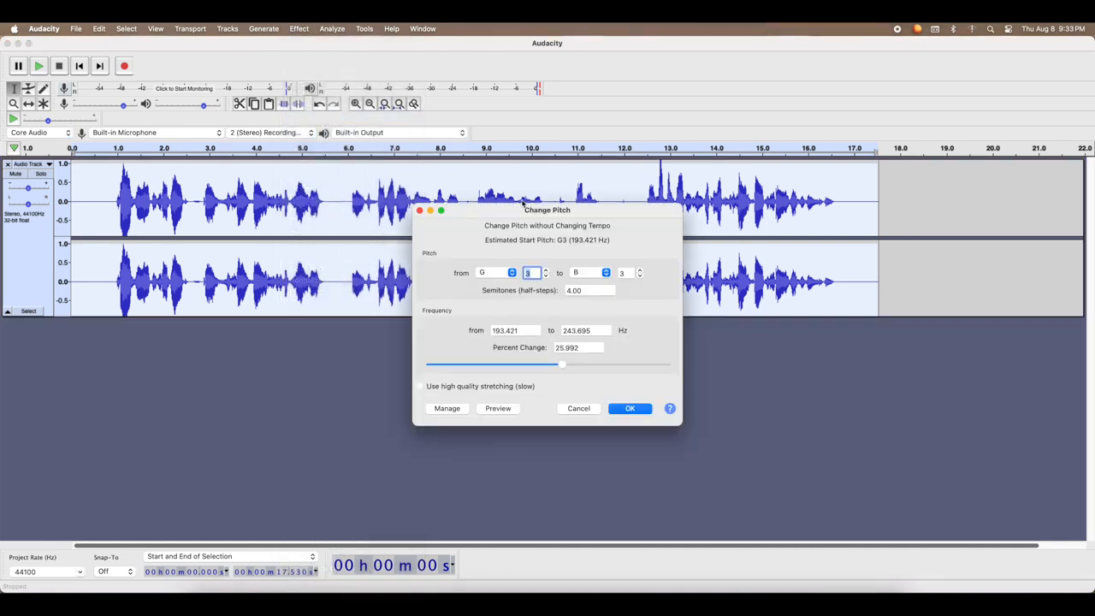
click(583, 274)
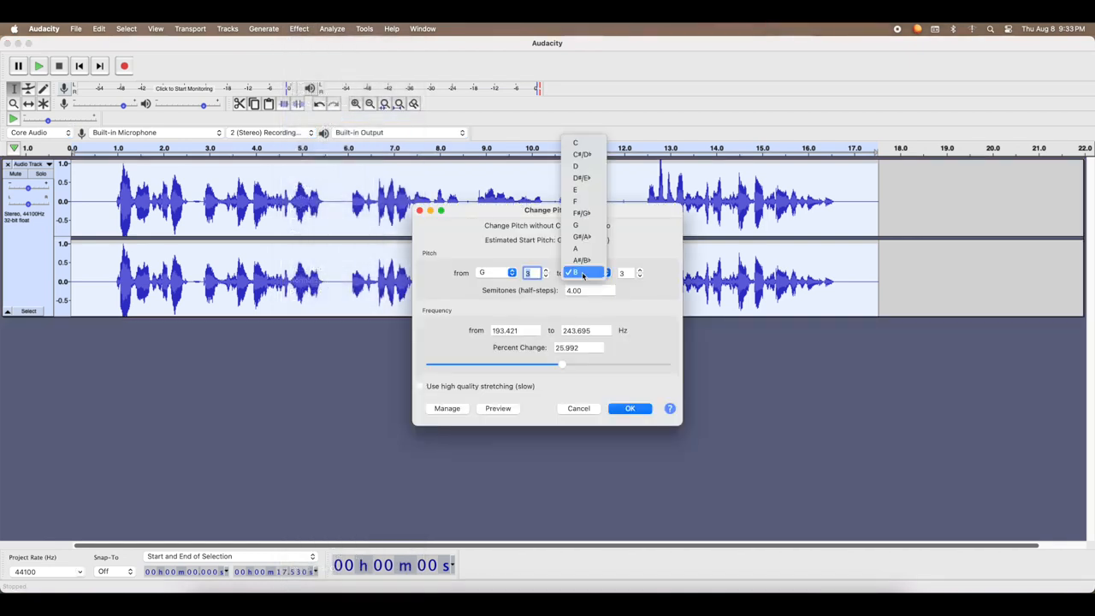
click(578, 190)
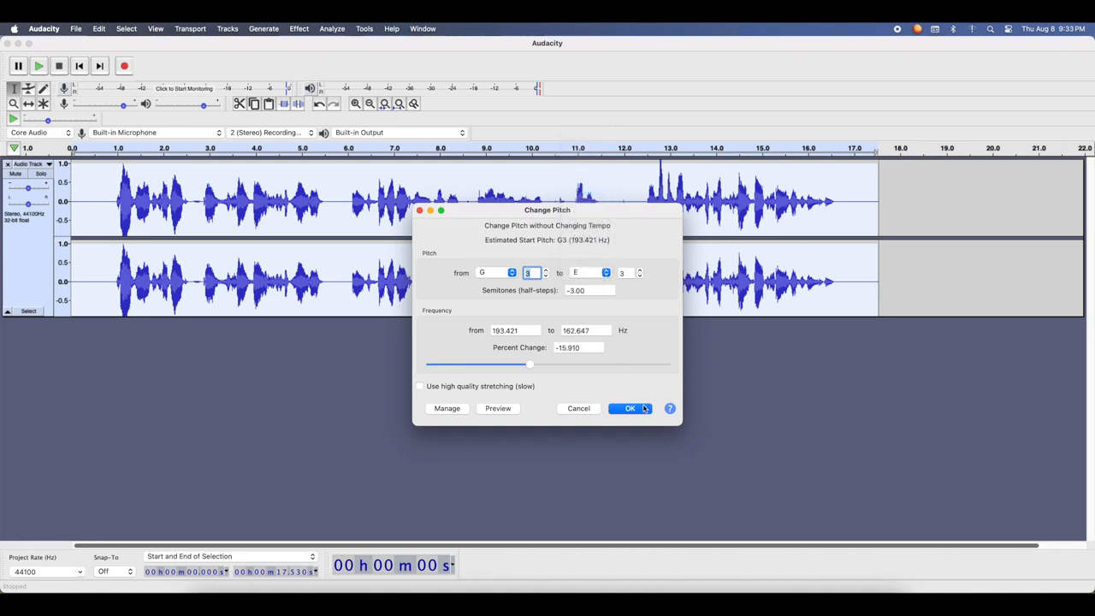
click(639, 269)
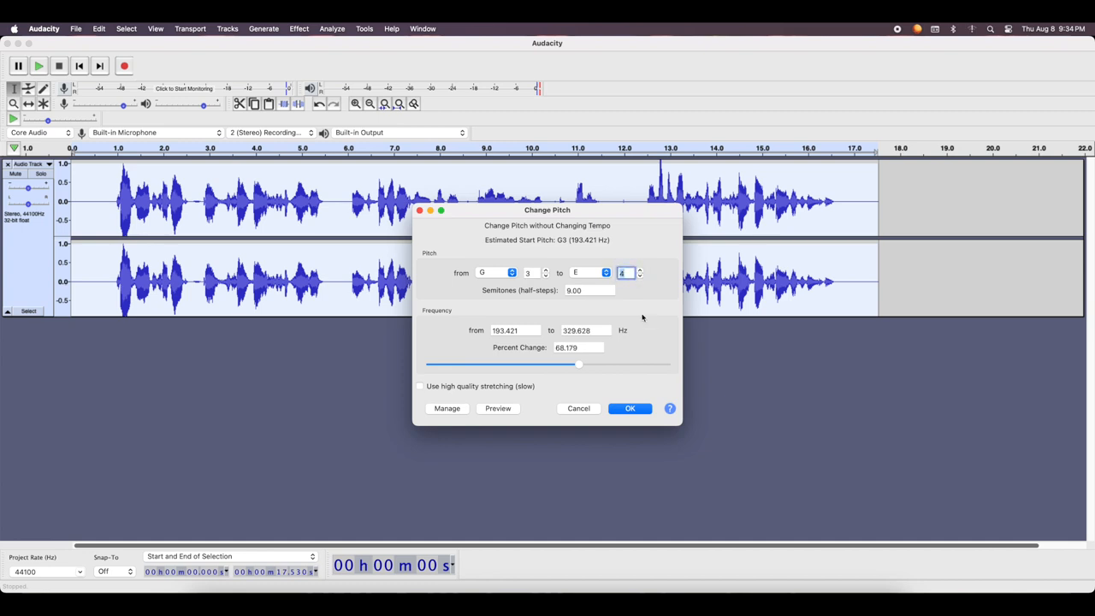
click(629, 410)
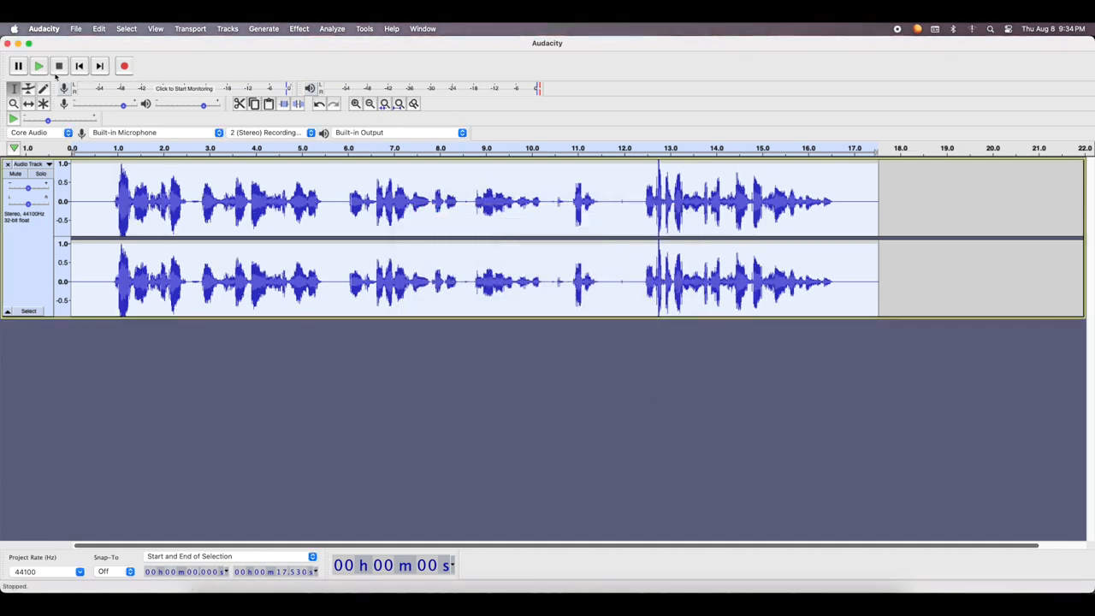
Play back about the first seven seconds and undo the pitch change
click(38, 66)
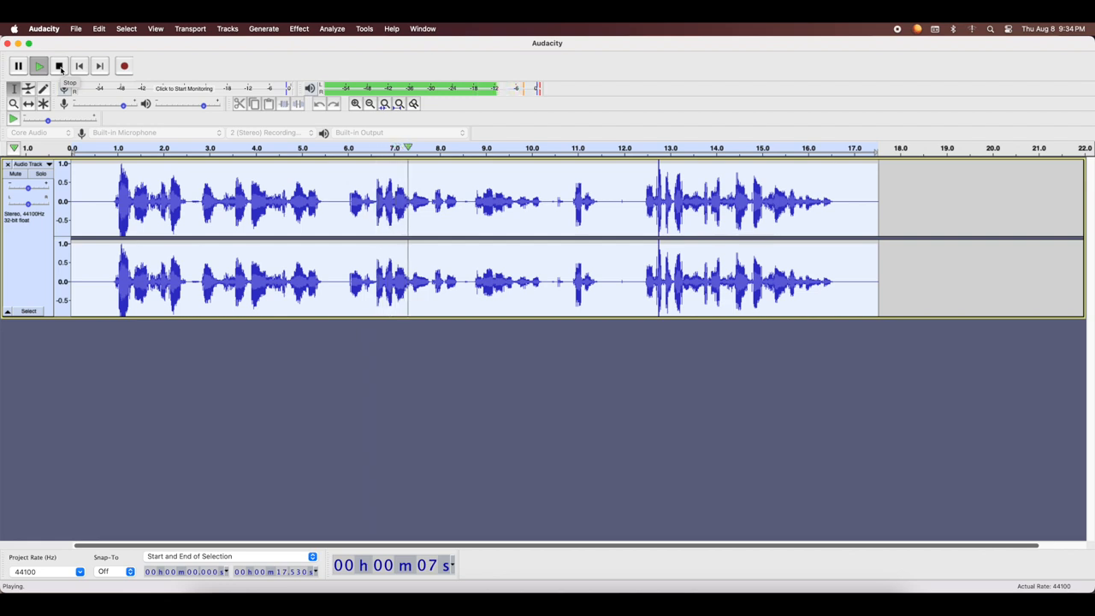
click(60, 70)
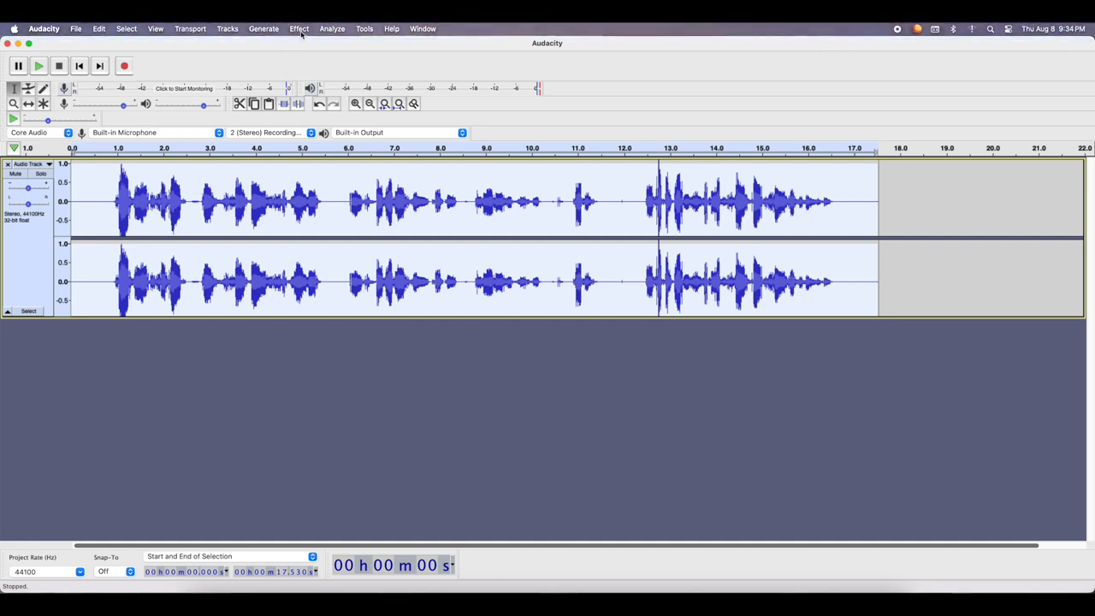
key(super+z)
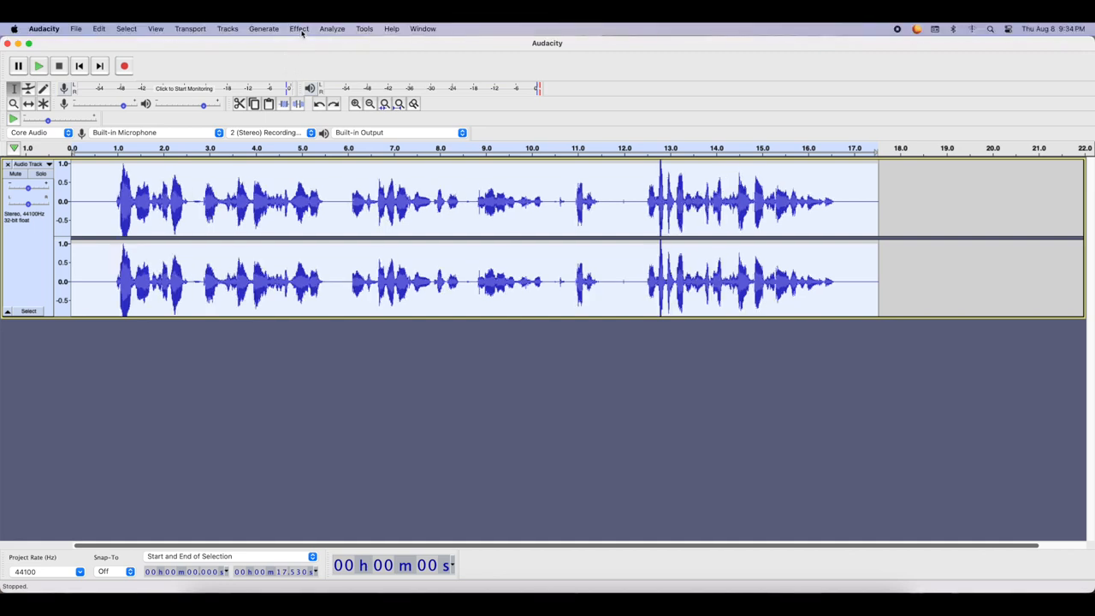
Try Change Speed on the whole recording with a speed multiplier of 1.310, listen to the opening, and undo it
click(300, 29)
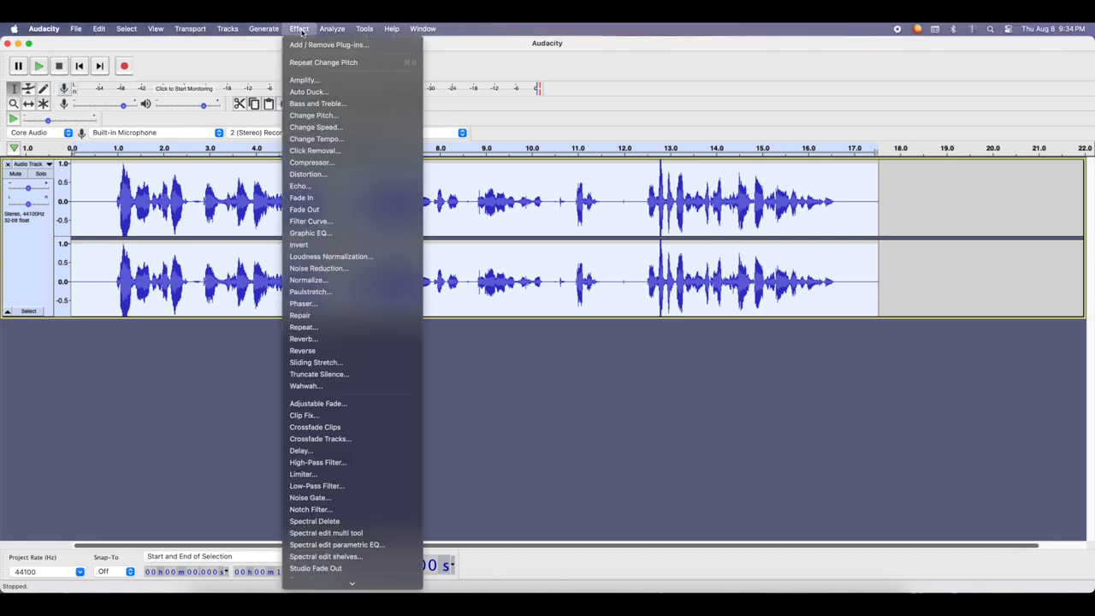
click(326, 128)
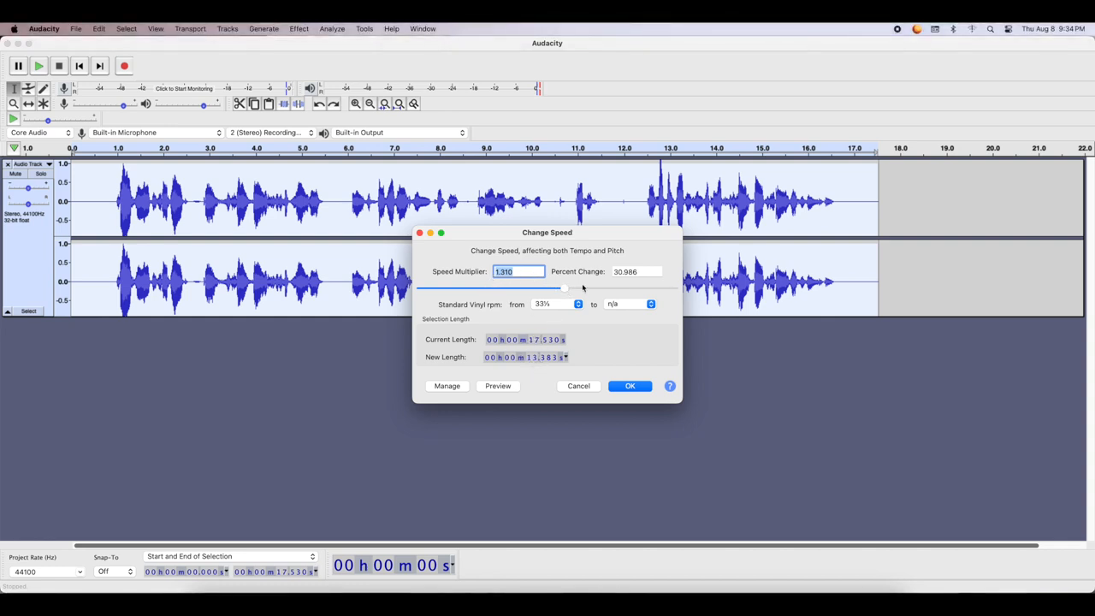
click(631, 388)
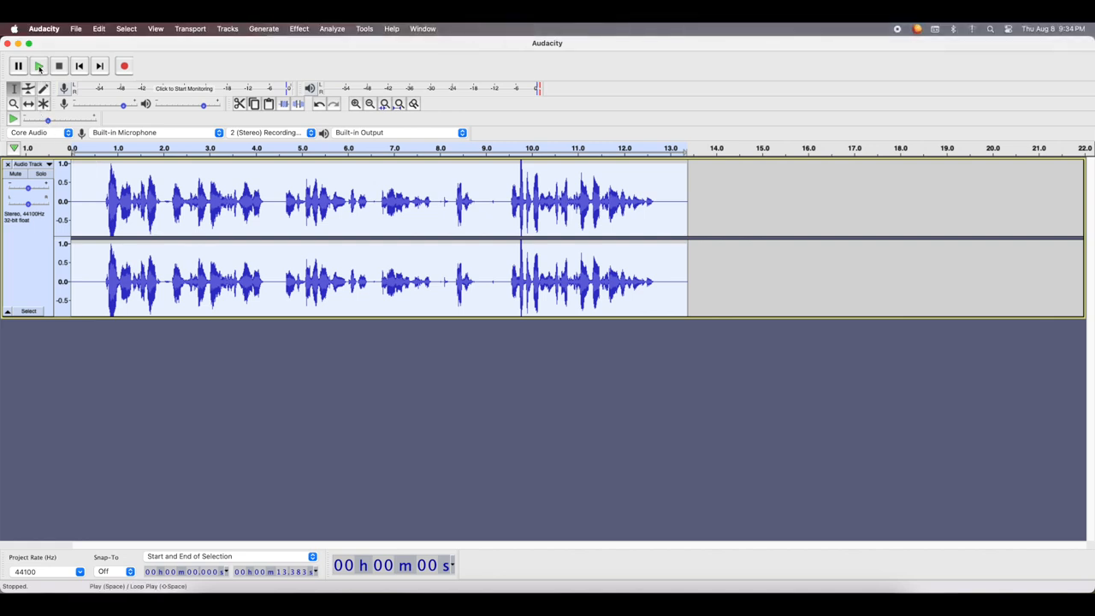
click(38, 68)
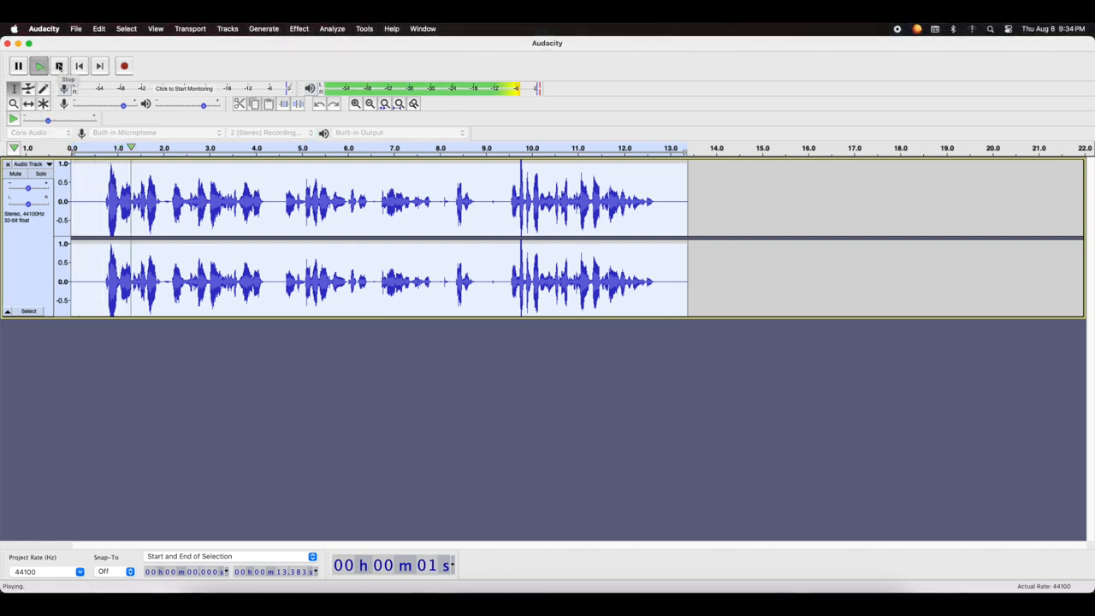
click(59, 66)
key(super+z)
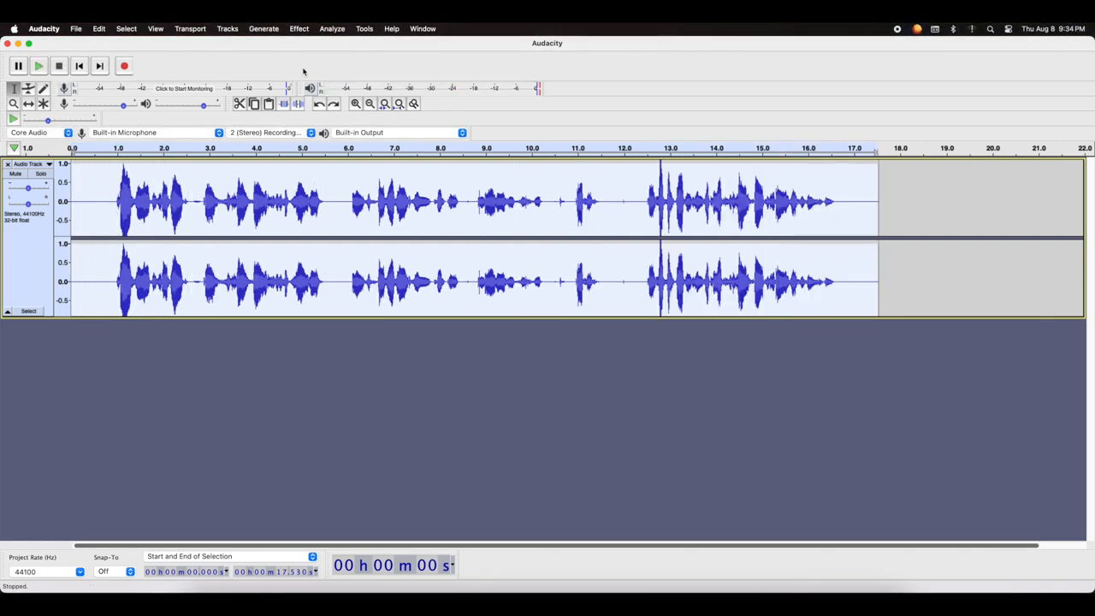
Try Change Speed on the whole recording with a speed multiplier of 2.294, listen to the opening, and undo it
click(308, 33)
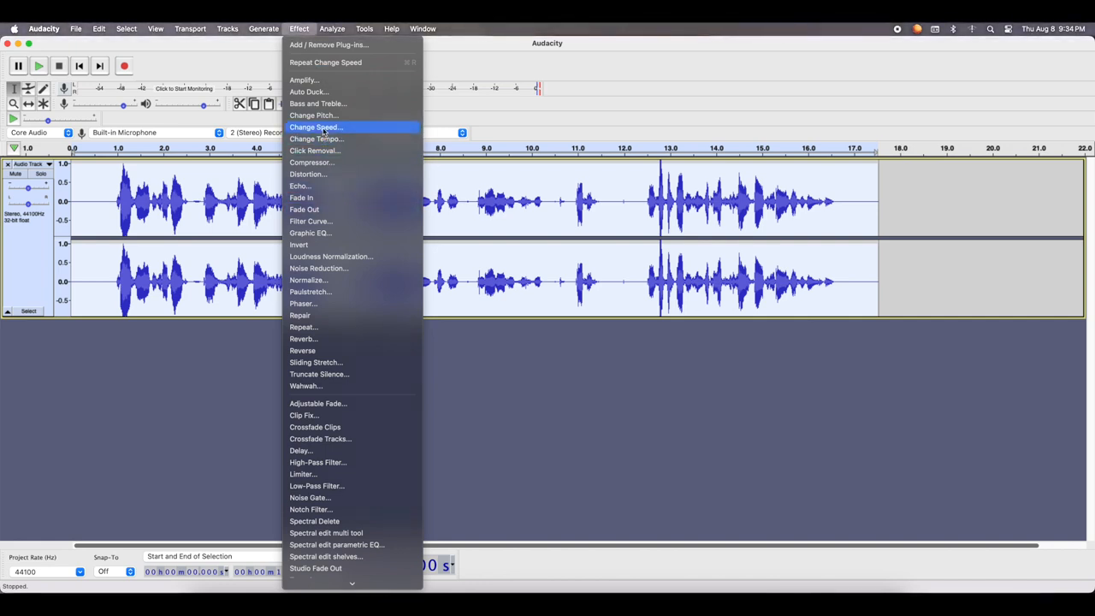
click(514, 326)
drag(562, 286, 599, 292)
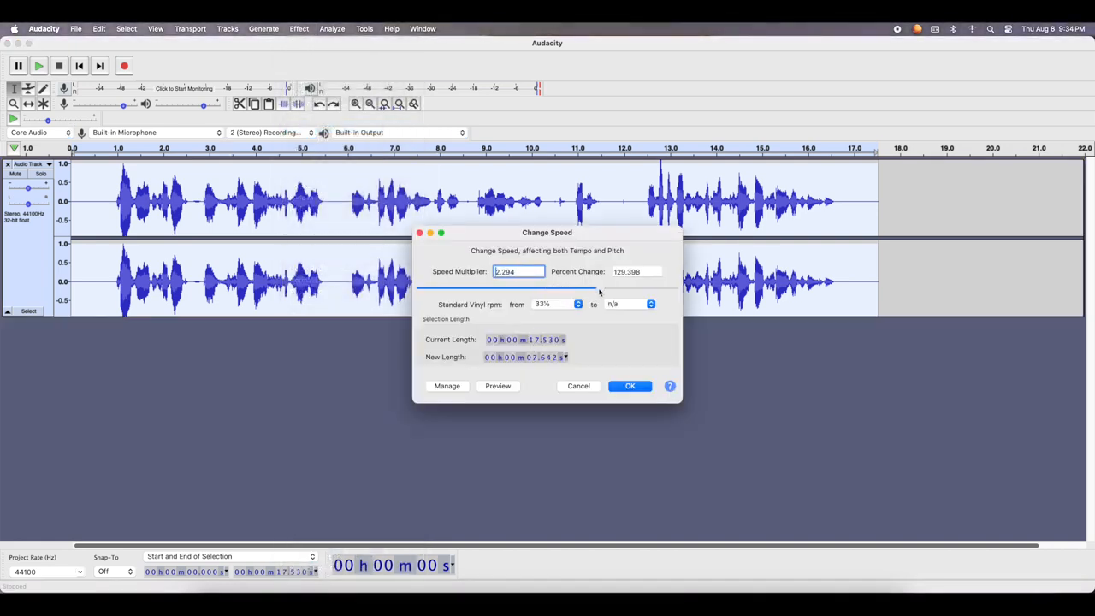
click(629, 385)
click(37, 67)
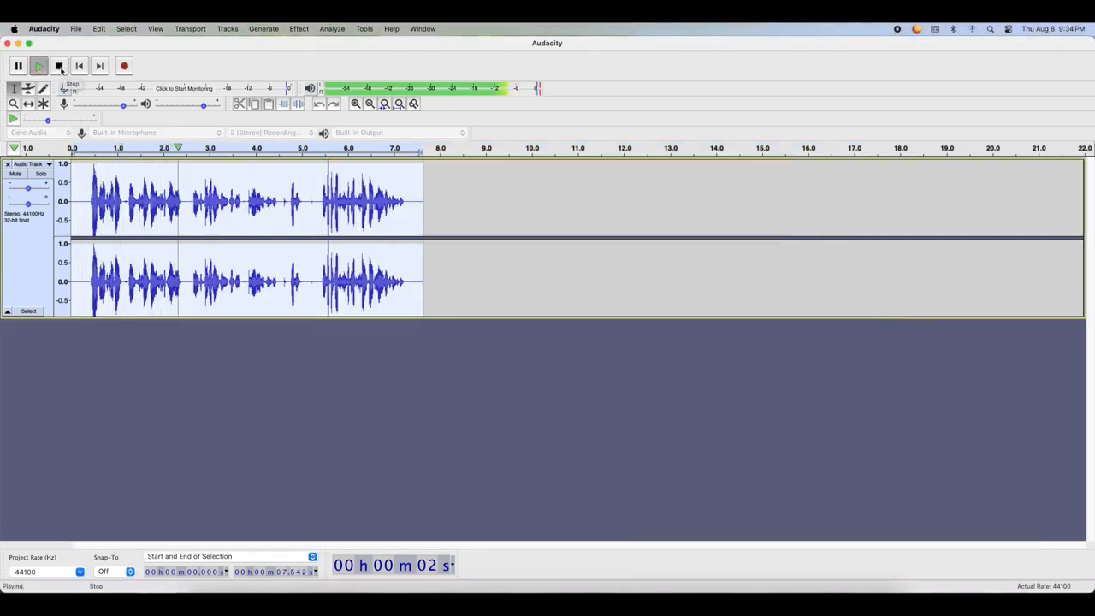
click(60, 68)
key(super+z)
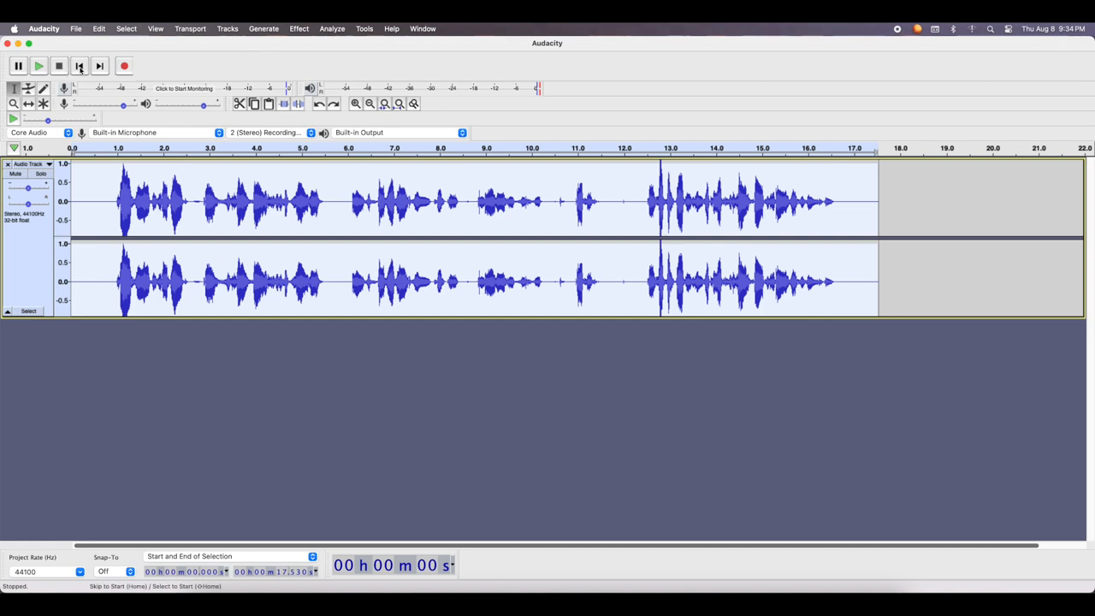
Try Change Speed on the whole recording with a speed multiplier of 0.650, listen to the opening, and undo it
click(299, 29)
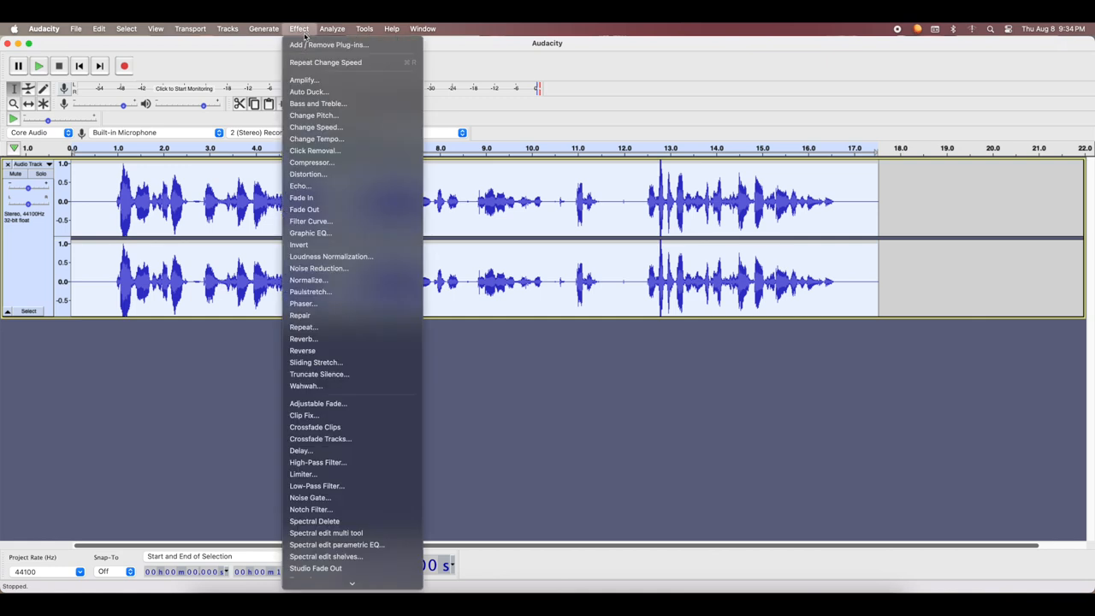
click(327, 126)
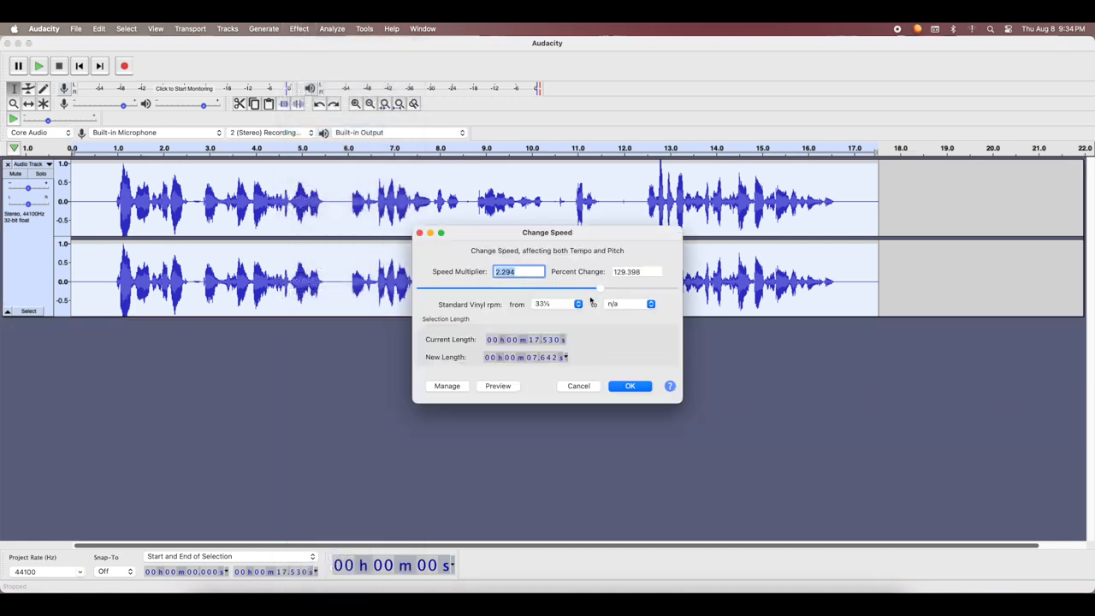
drag(599, 292, 487, 291)
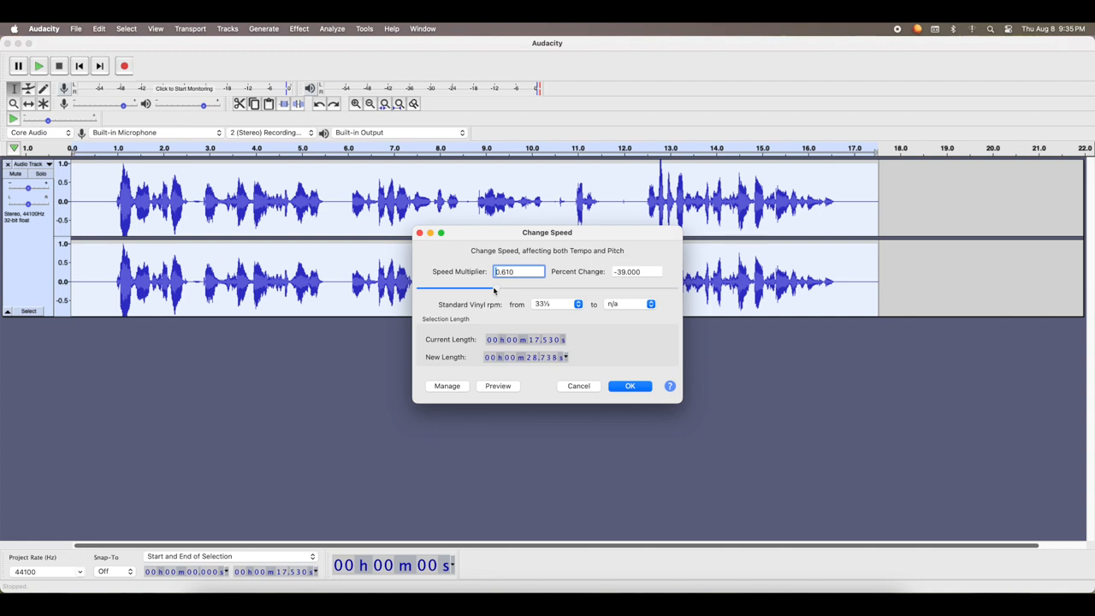
click(630, 386)
click(39, 66)
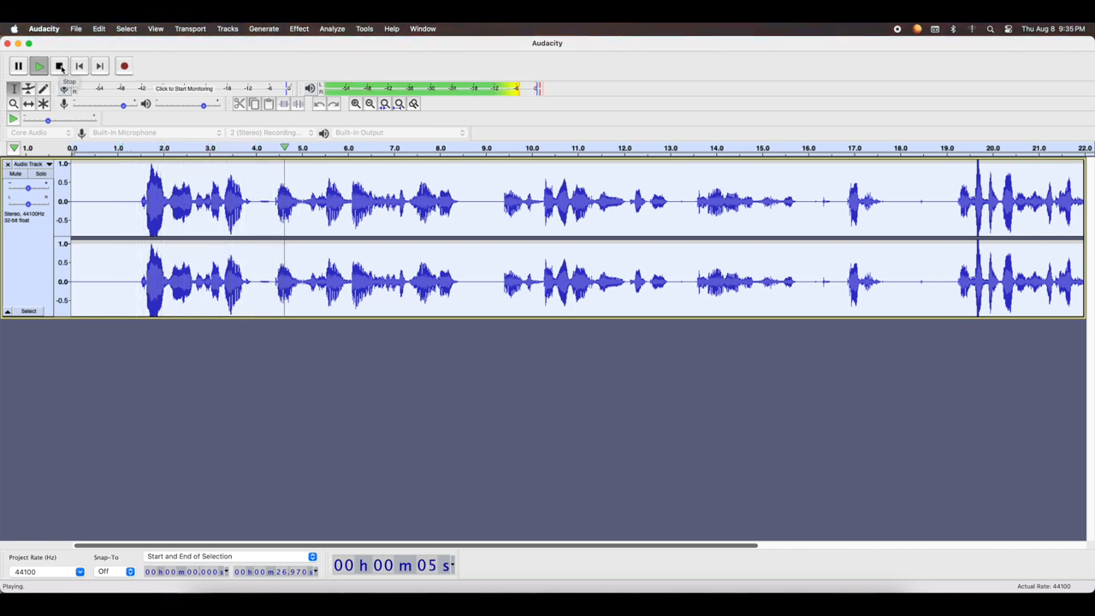
click(61, 69)
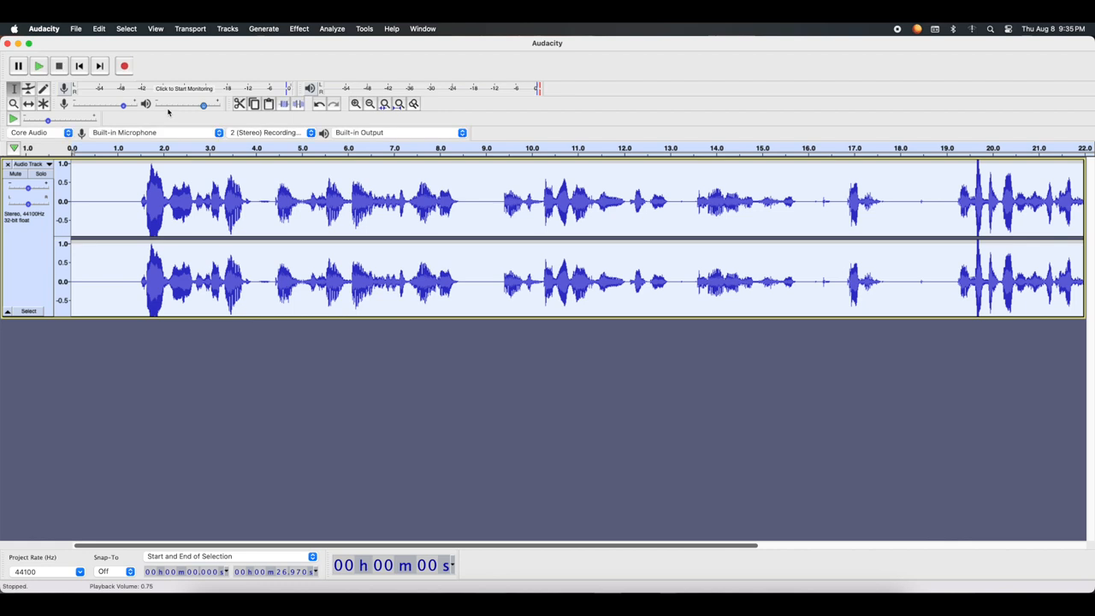
key(super+z)
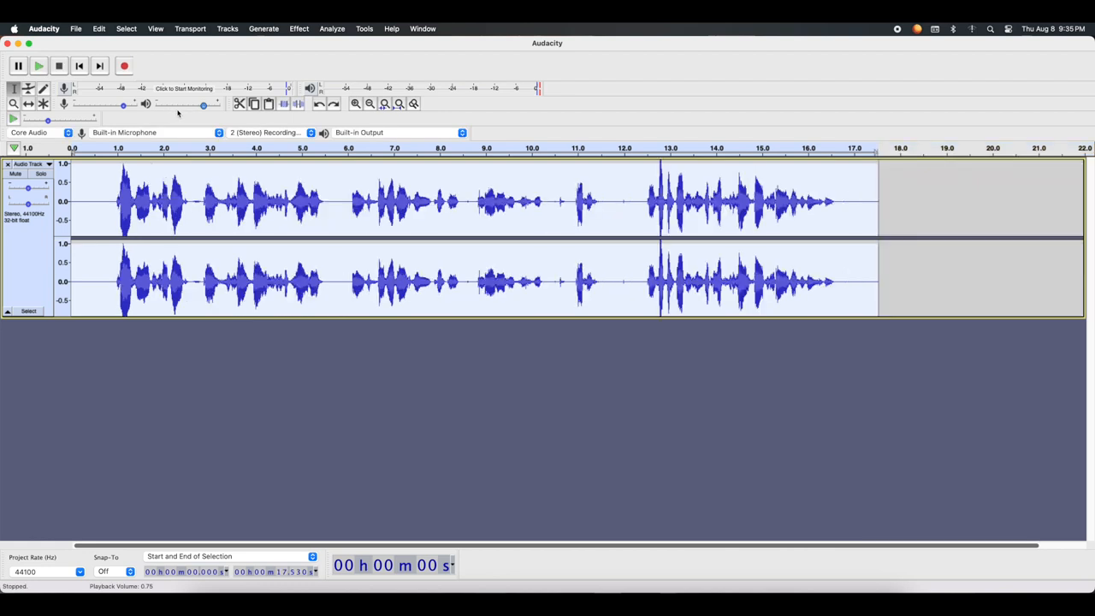
Apply Click Removal to the whole recording with threshold 200 and max spike width 20
click(301, 28)
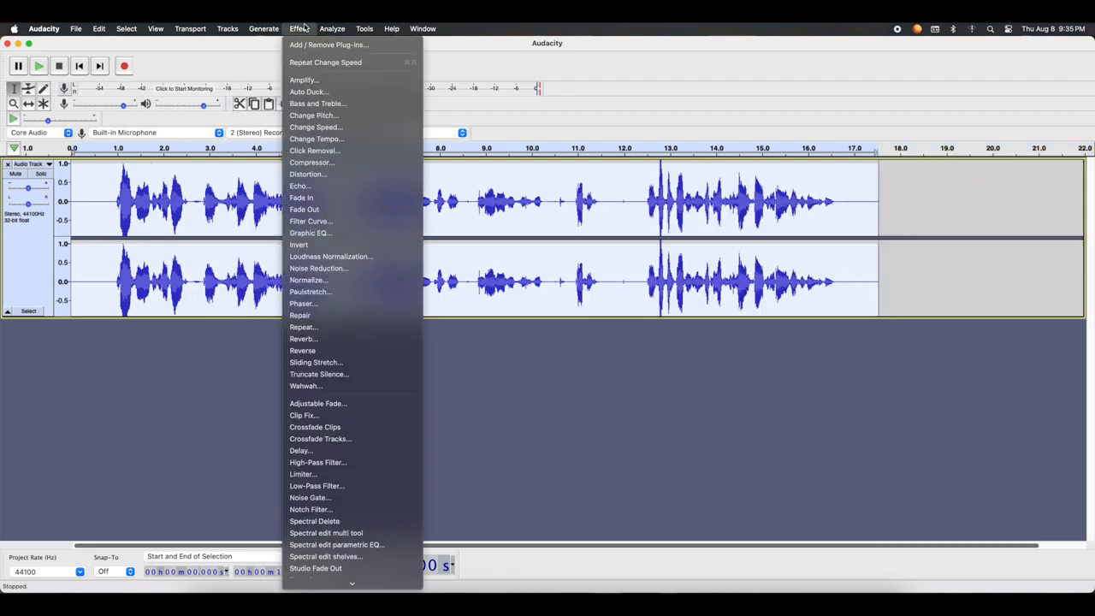
click(339, 153)
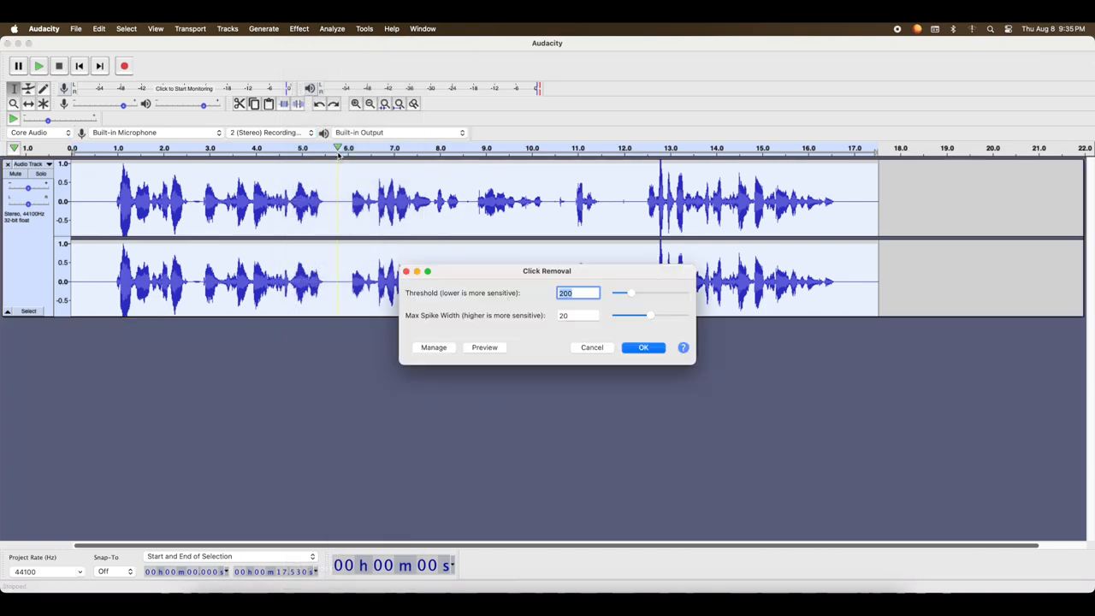
click(644, 348)
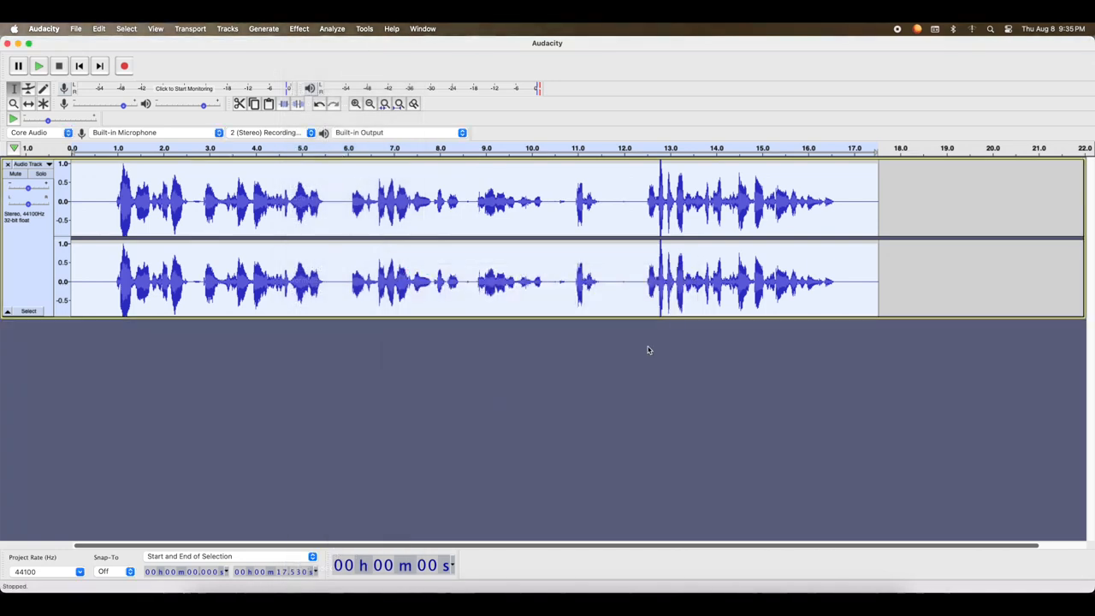
Play the quiet stretch from about 11.8 s to 12.2 s, then clear that selection
drag(616, 203, 633, 202)
click(39, 66)
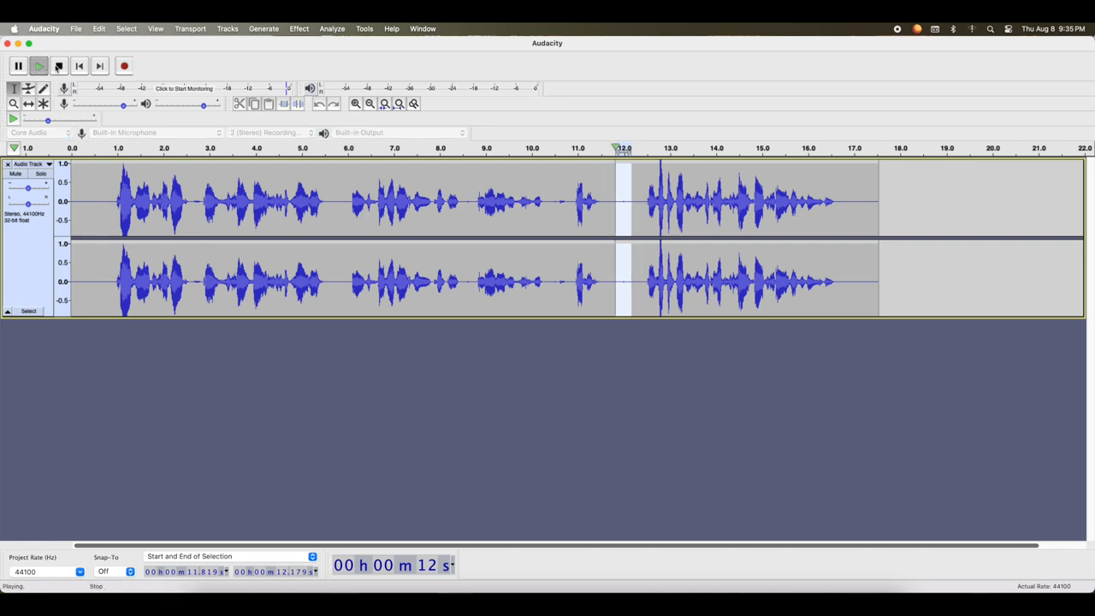
click(93, 171)
click(117, 181)
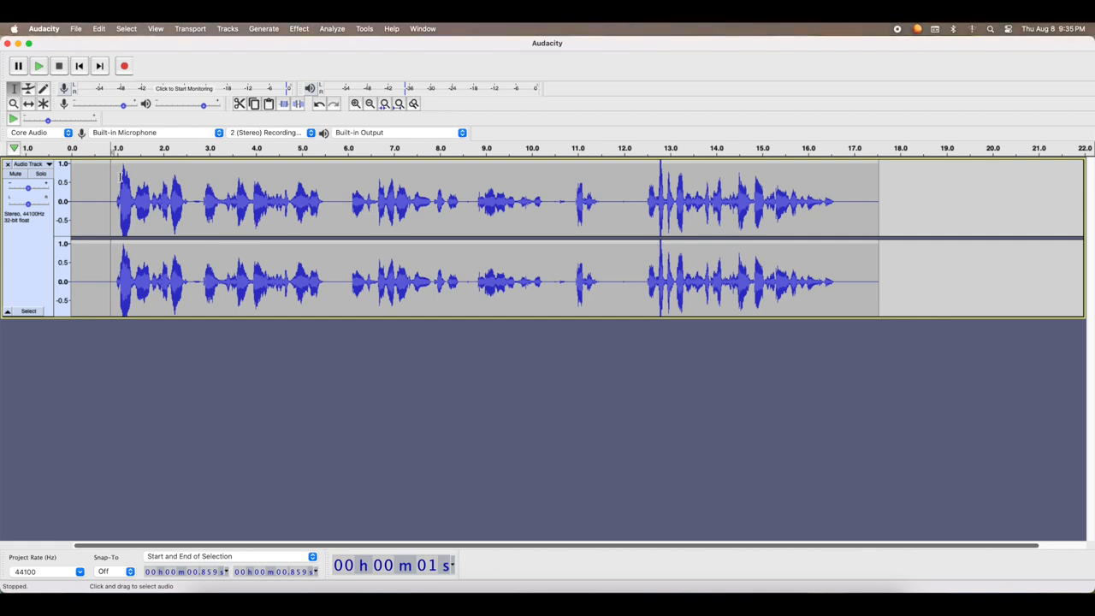
Try Distortion on the whole recording, using Hard Clipping with the drive raised above 26
key(super+a)
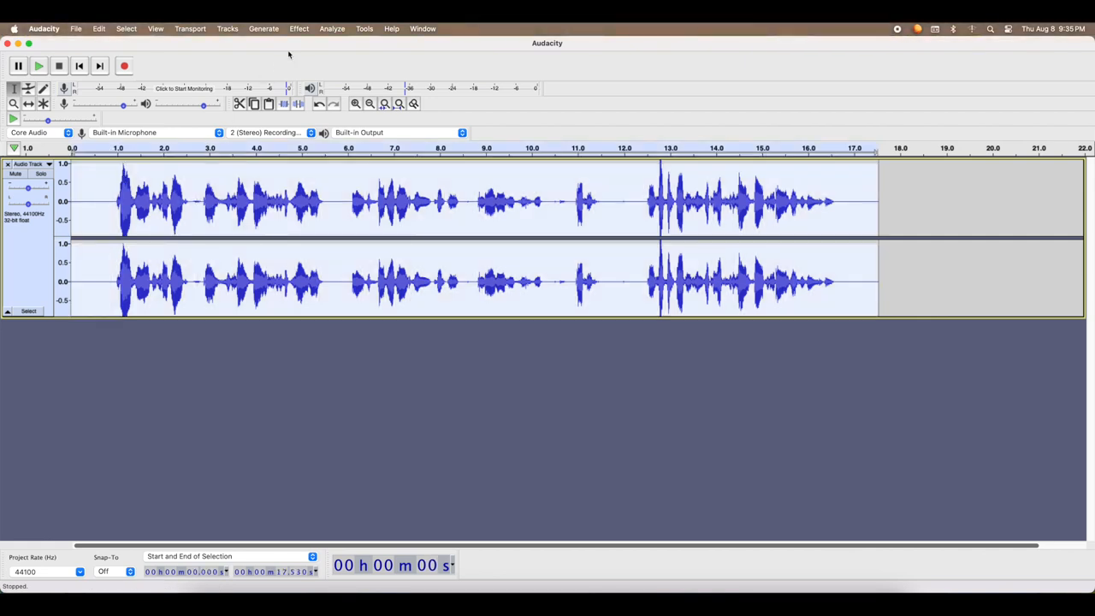
click(299, 28)
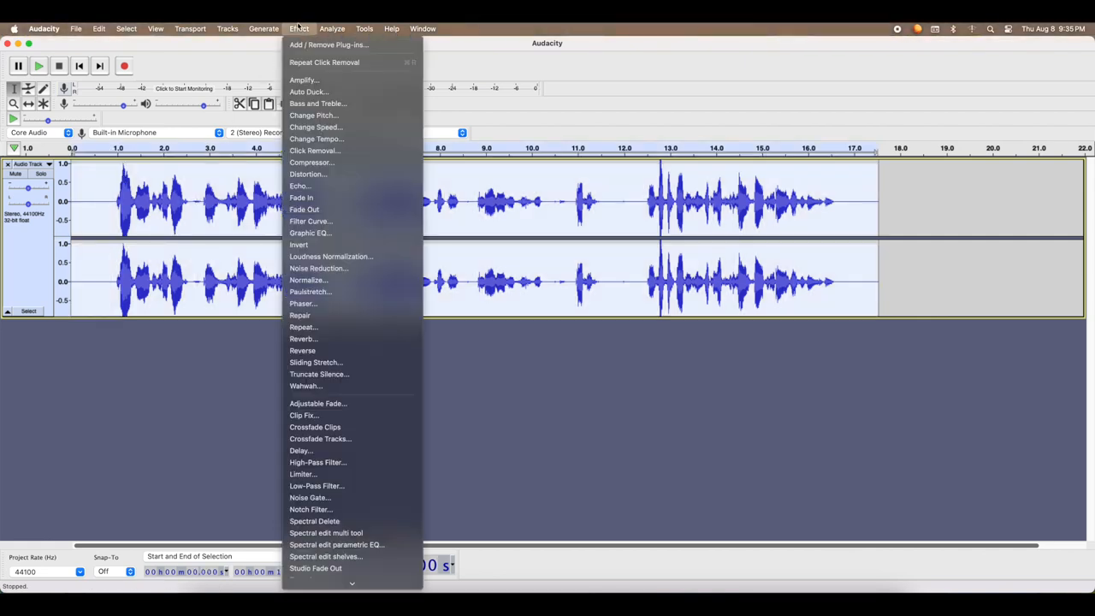
click(328, 174)
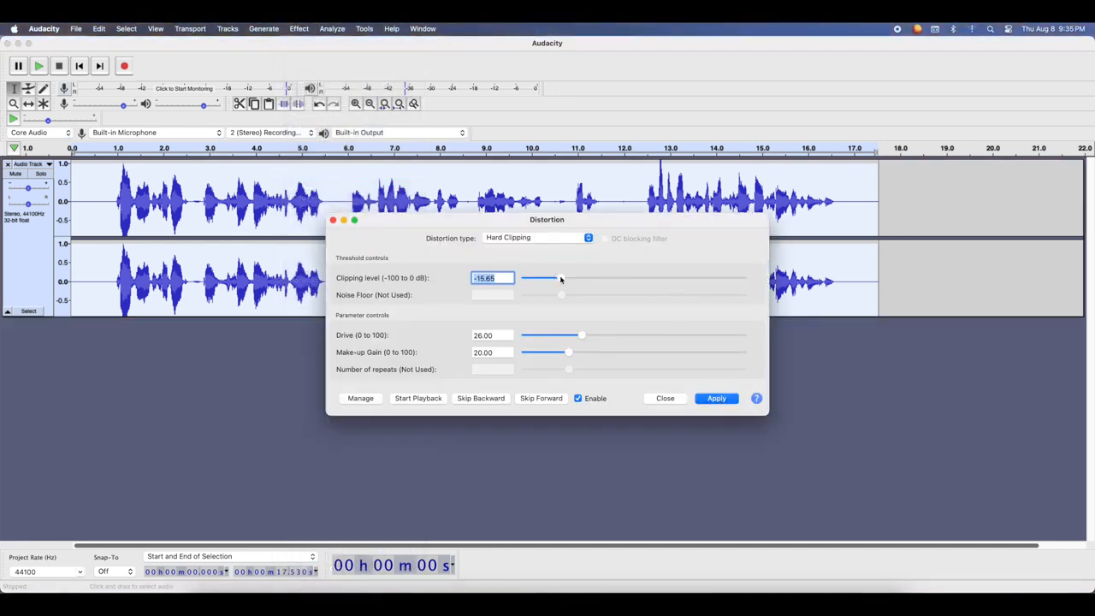
drag(582, 334, 592, 335)
click(716, 398)
click(664, 401)
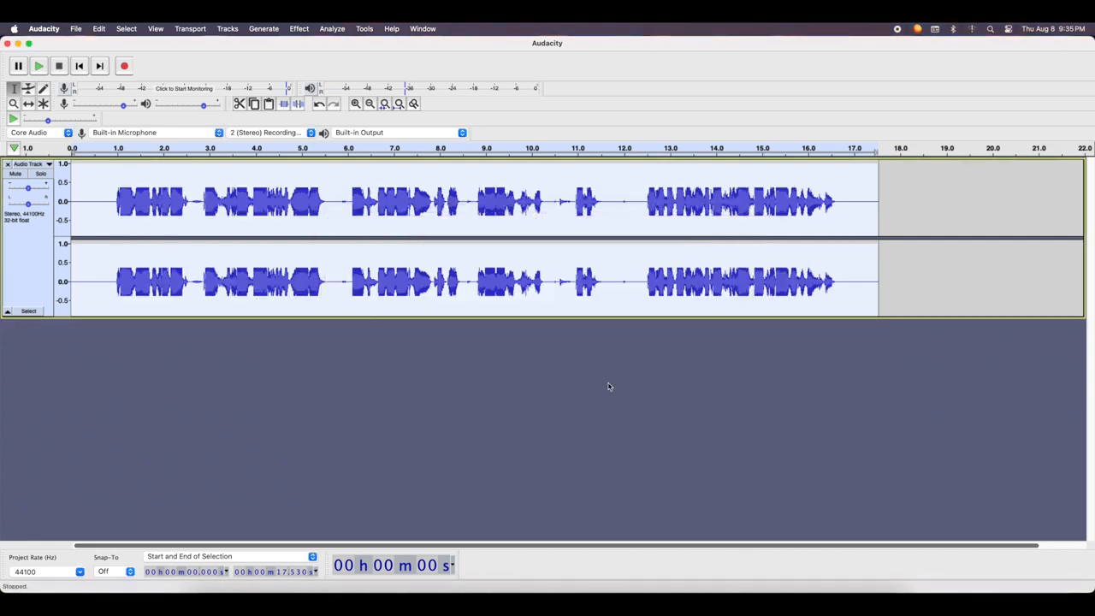
Play back the opening of the distorted recording and undo the distortion
click(39, 66)
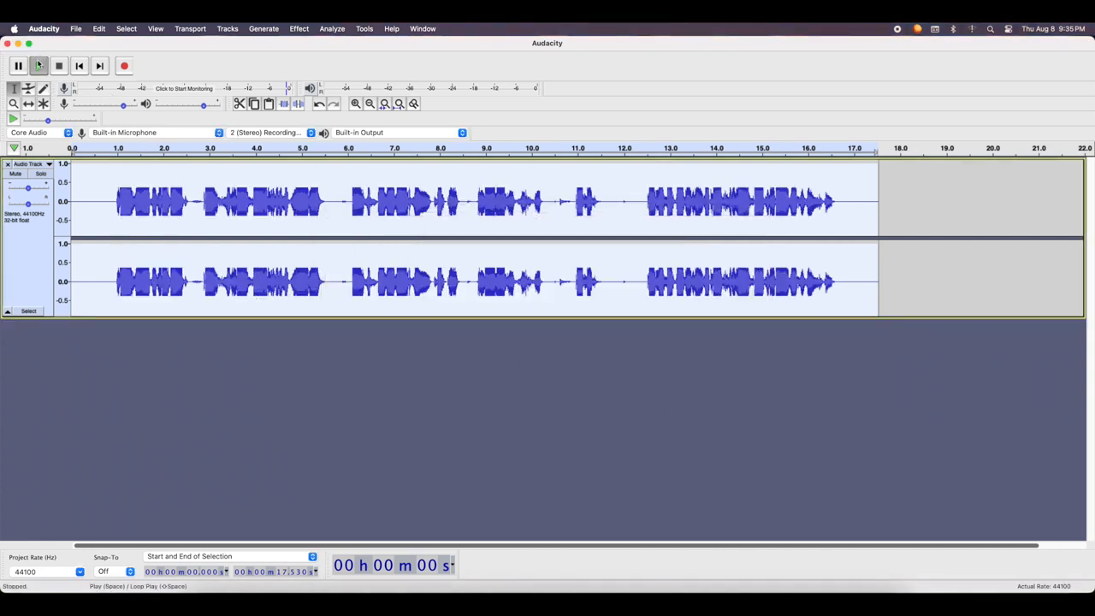
click(59, 66)
key(super+z)
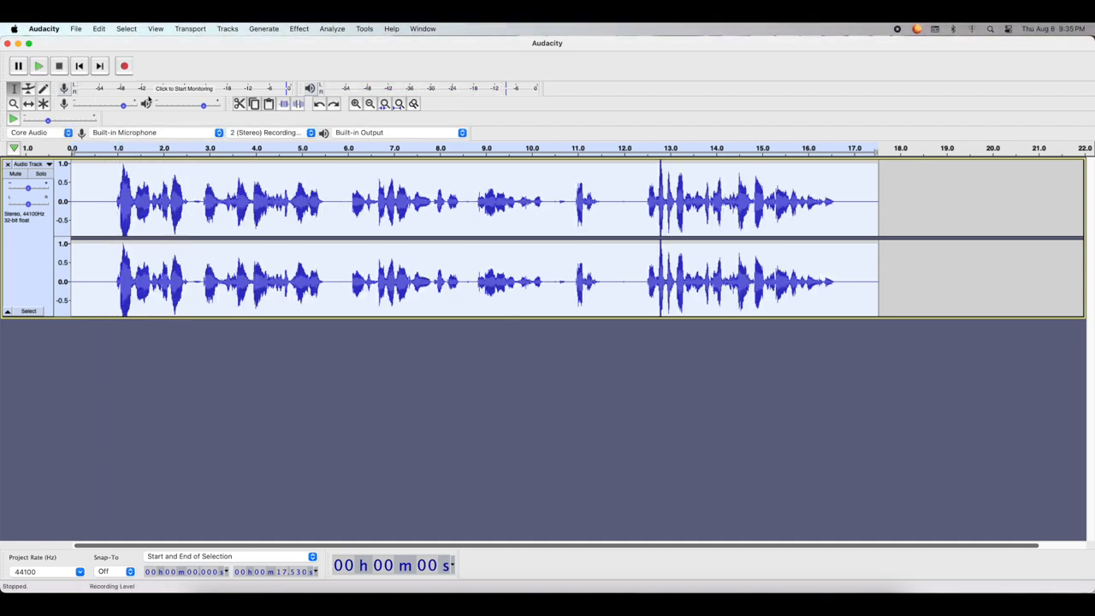
Try Echo on the whole recording with a 0.25 s delay, listen to the opening and undo the effect
click(299, 28)
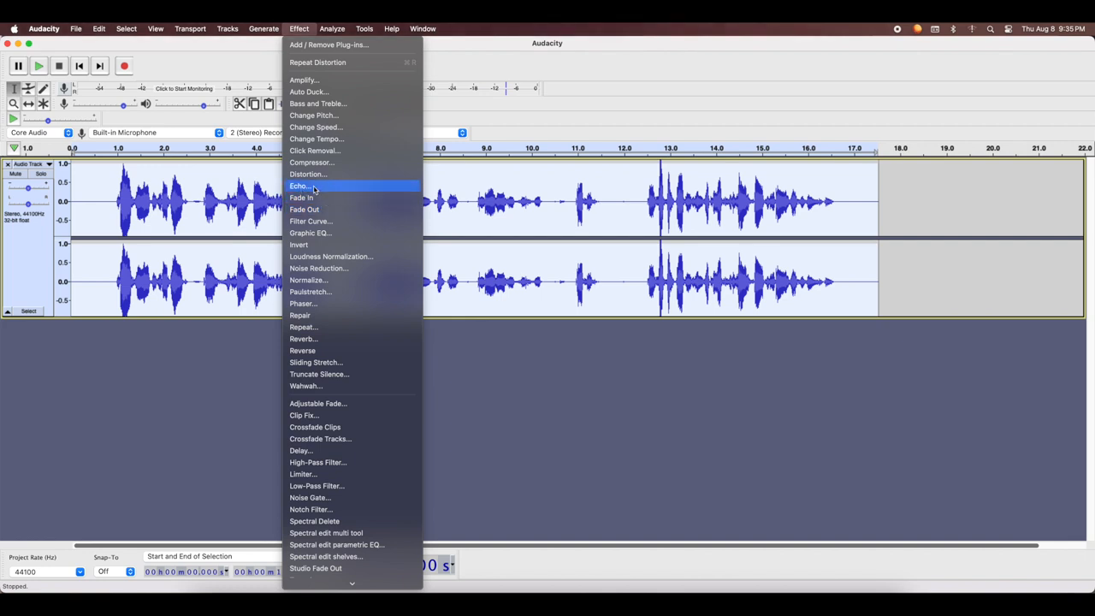
click(329, 195)
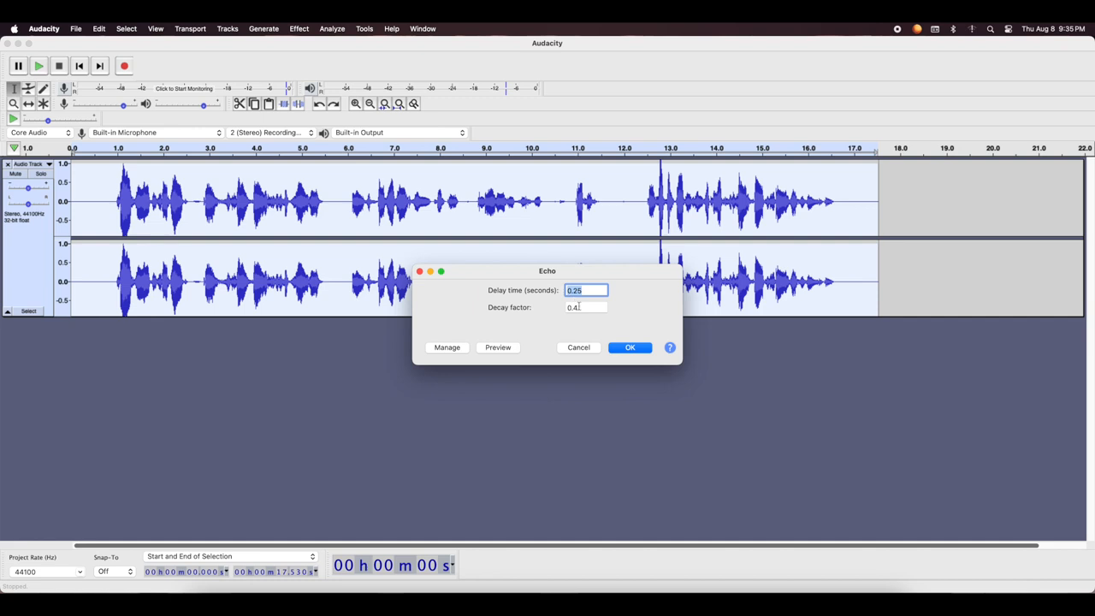
click(631, 348)
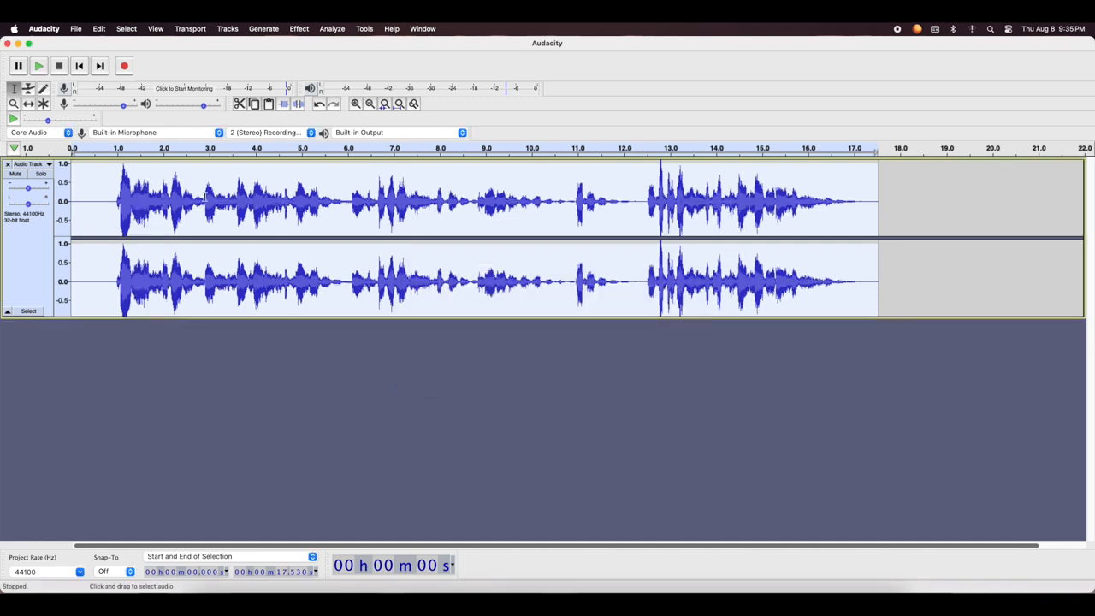
click(47, 69)
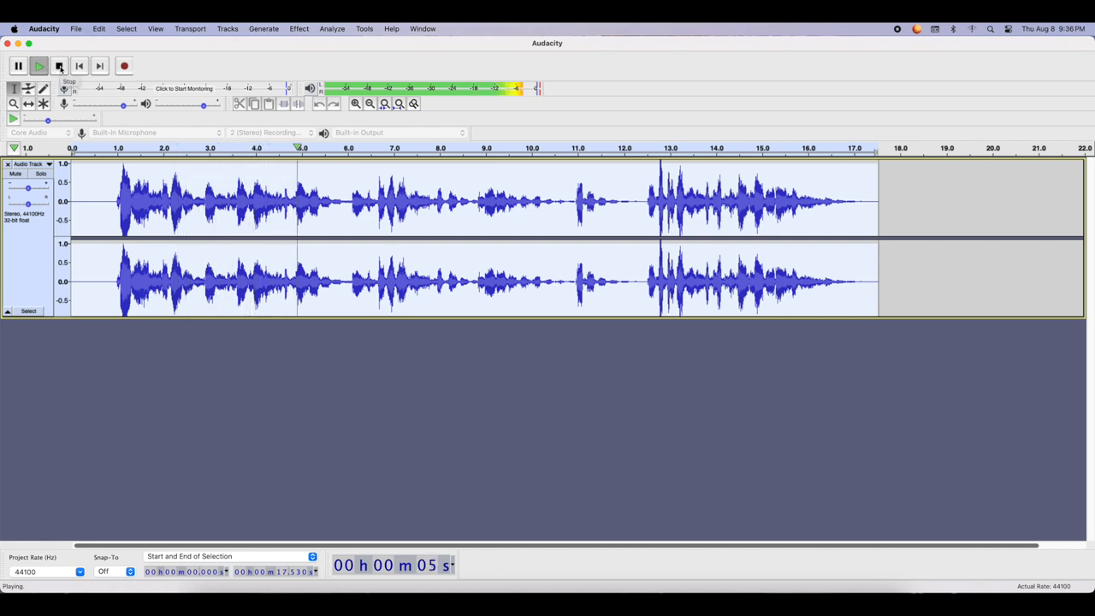
click(59, 65)
key(super+z)
Try Invert on the whole recording, play the first second or so and undo it
click(300, 29)
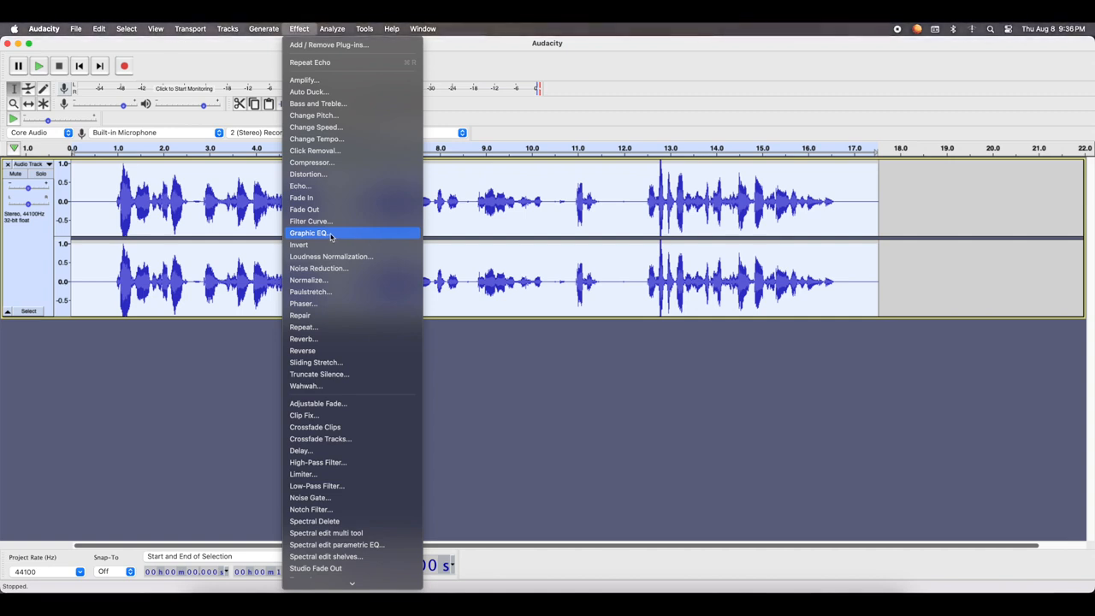
click(325, 246)
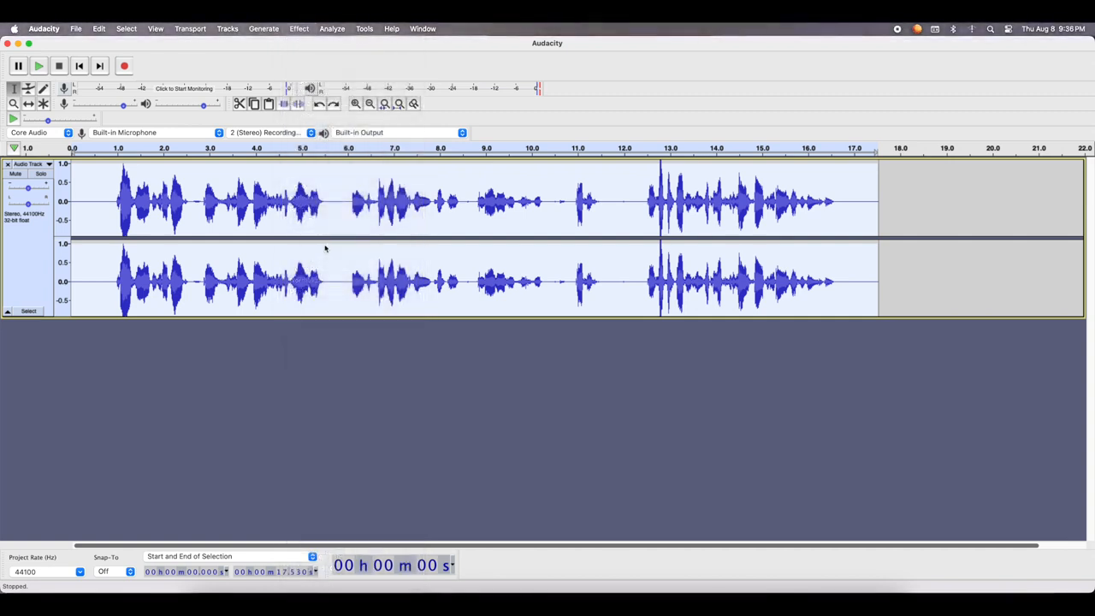
click(40, 67)
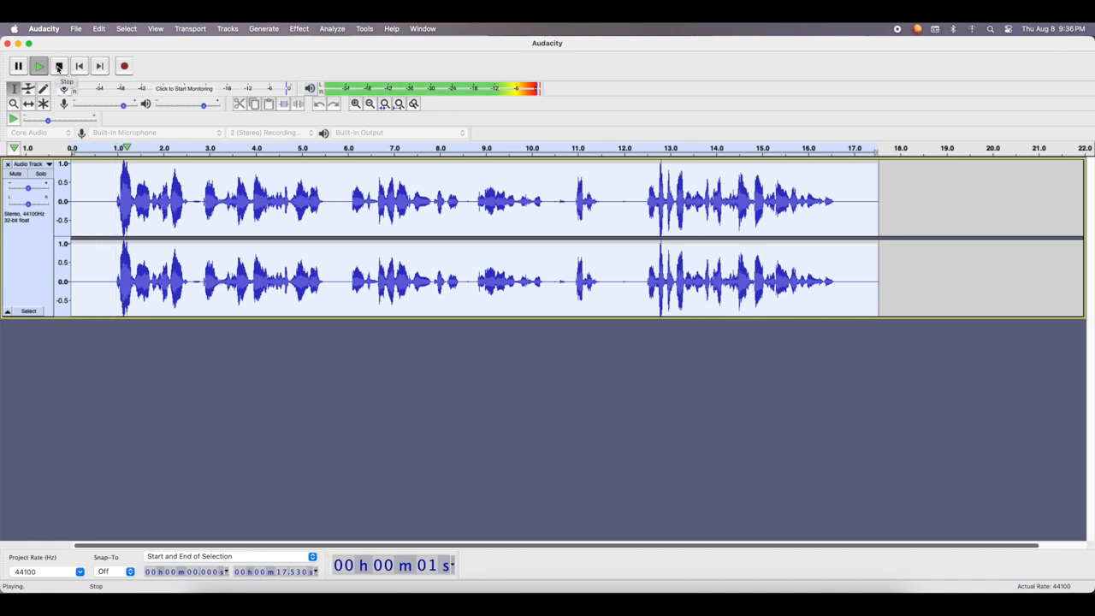
click(59, 68)
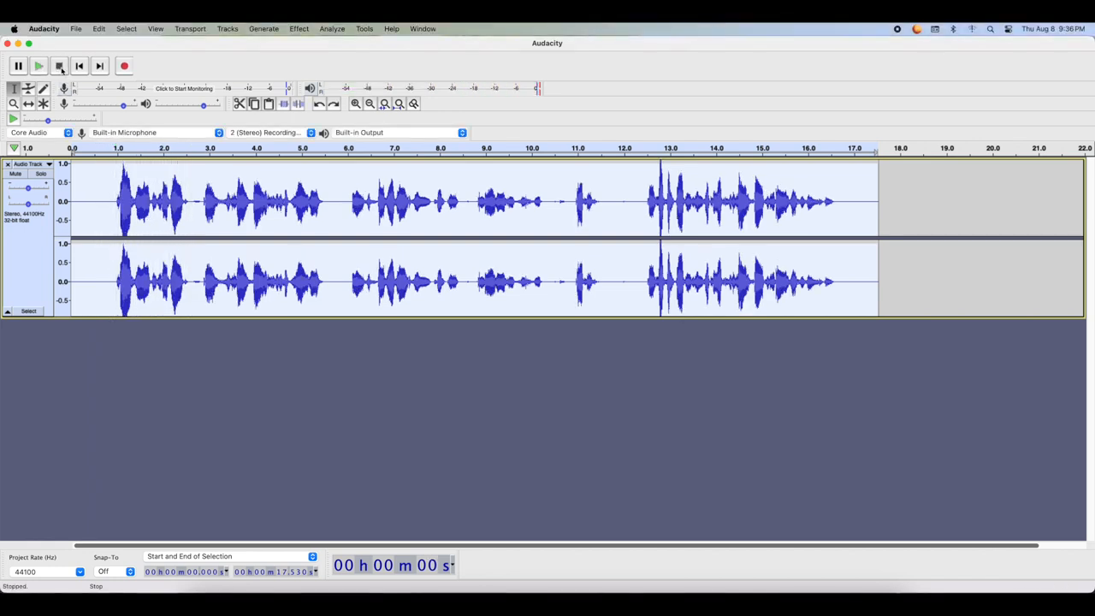
Try Normalize at -4.0 dB peak amplitude with stereo channels independent, play the opening and undo the change
click(297, 28)
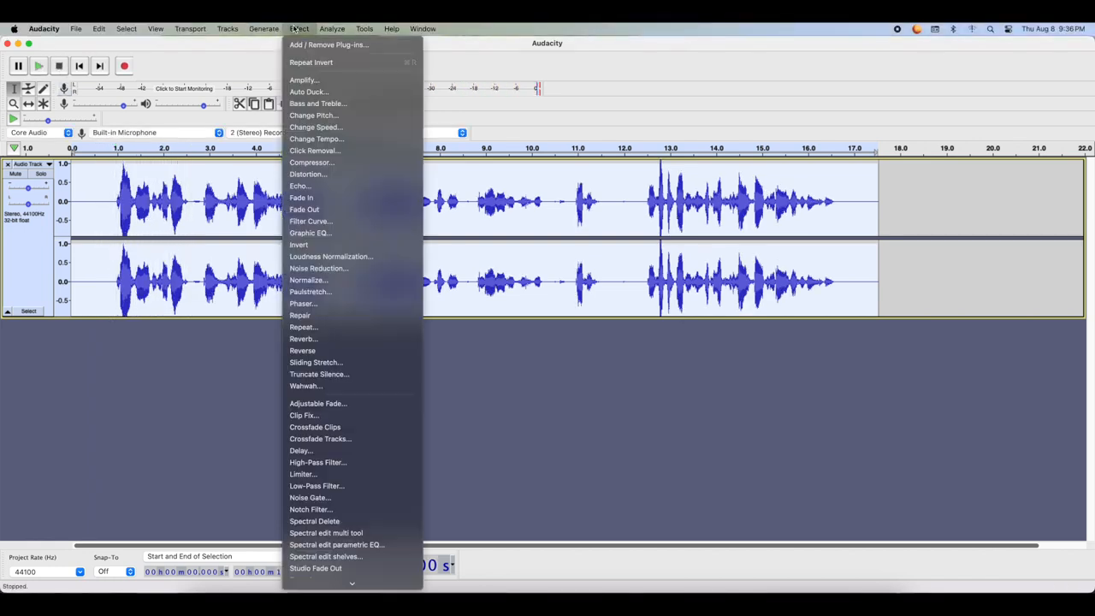
click(319, 279)
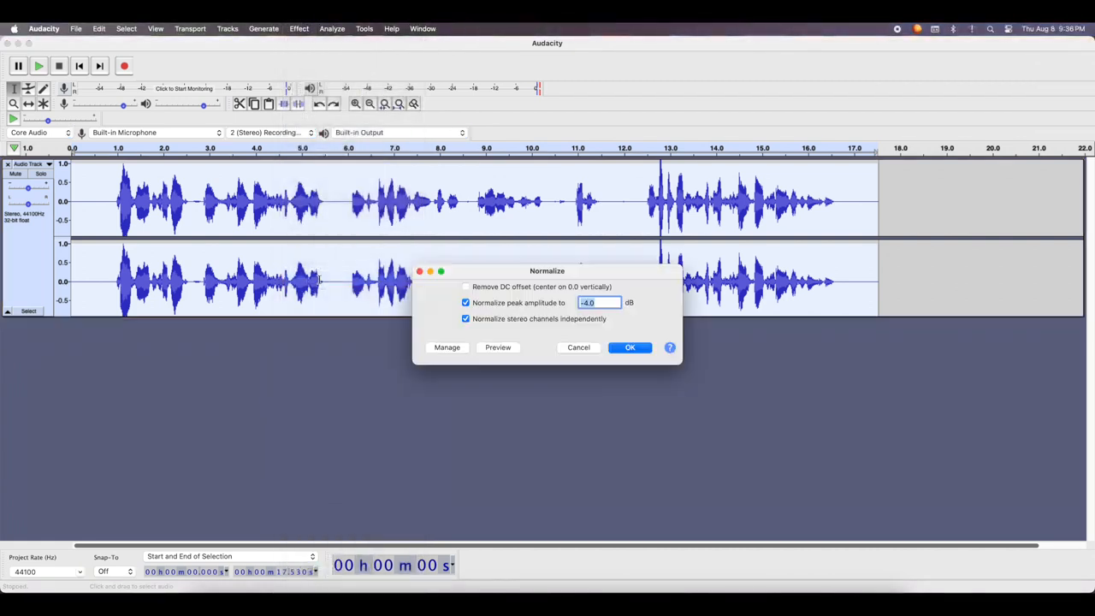
click(630, 348)
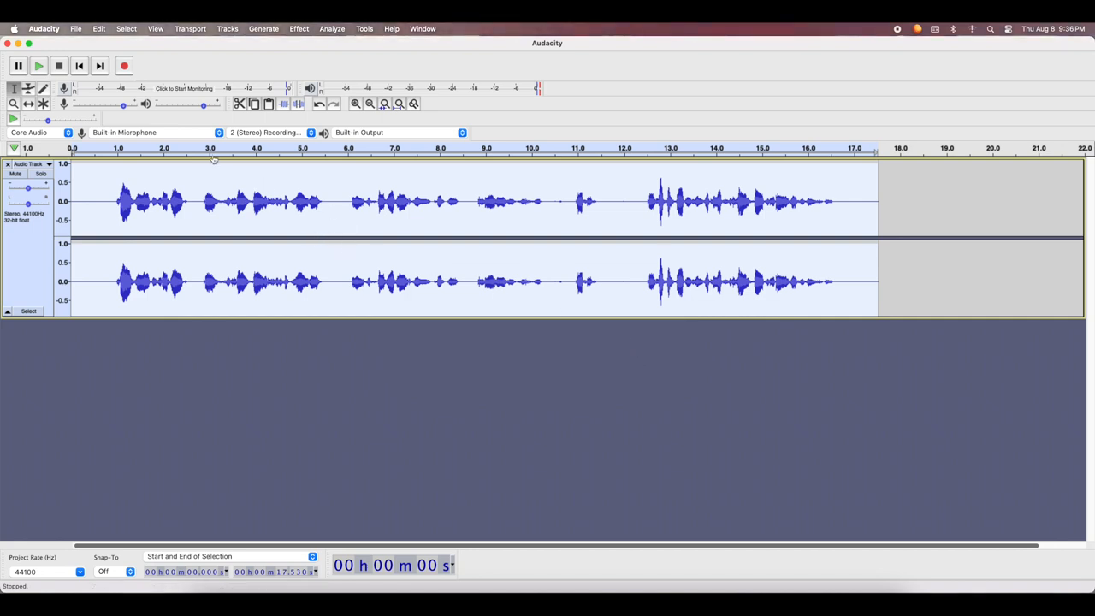
click(38, 67)
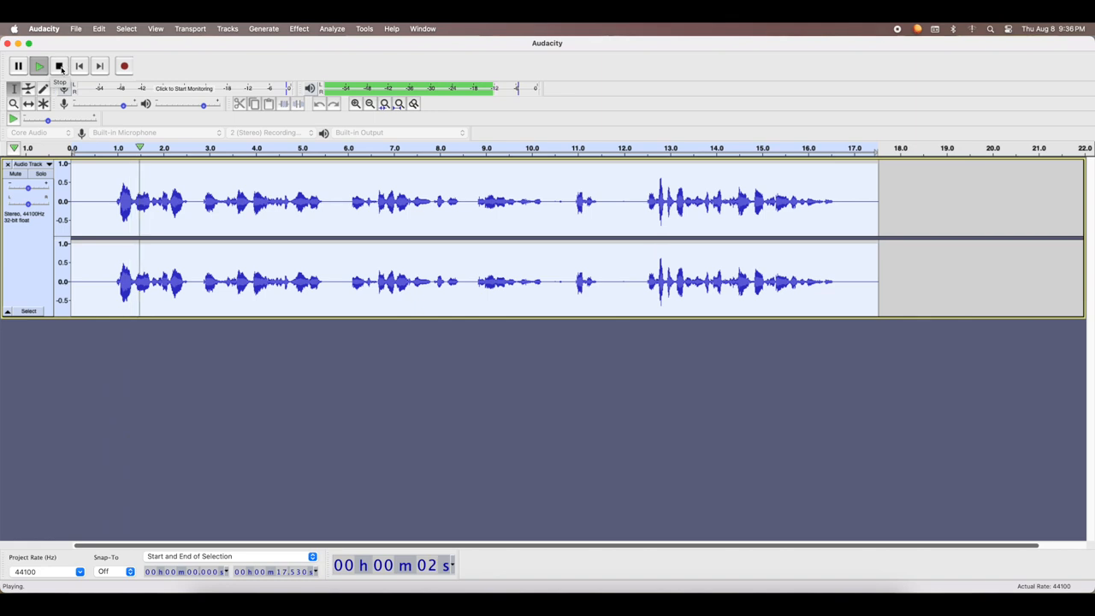
click(60, 66)
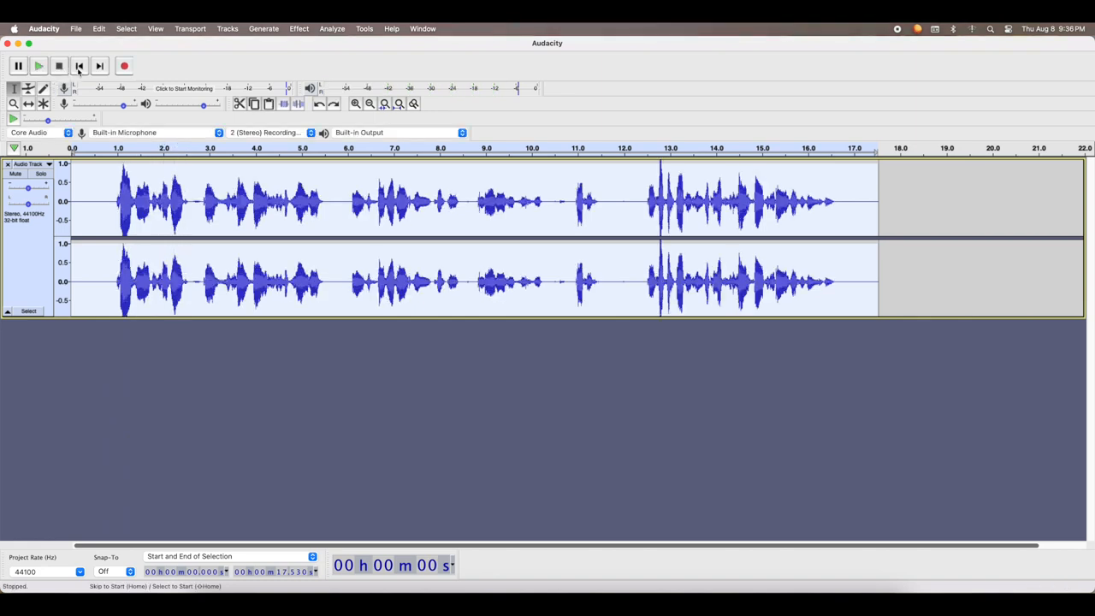
Try Phaser on the whole recording with 20 stages, listen to the opening and undo the effect
click(301, 28)
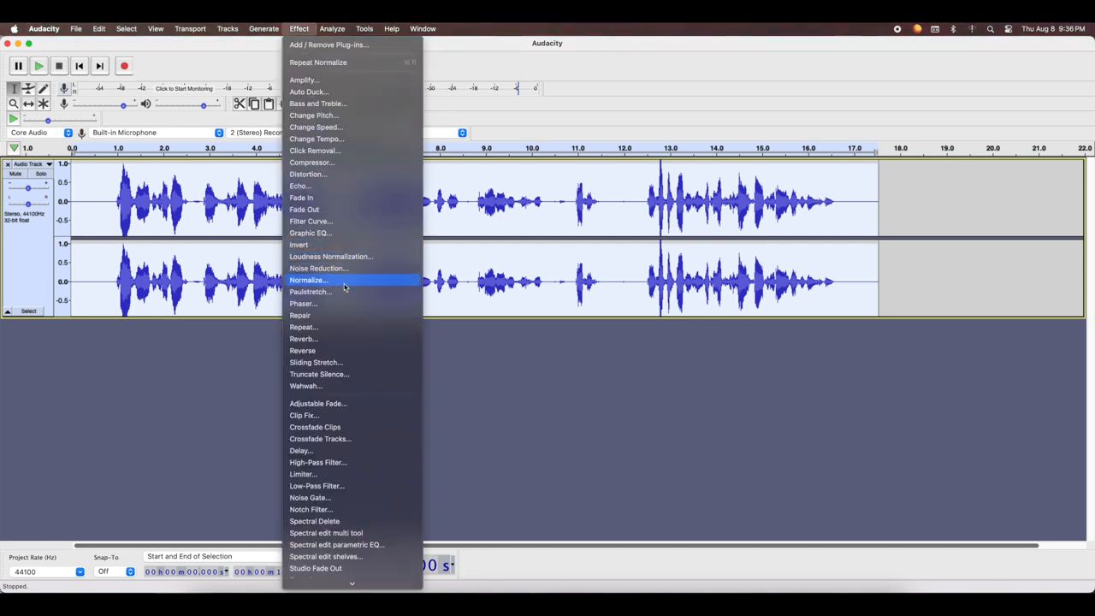
click(315, 304)
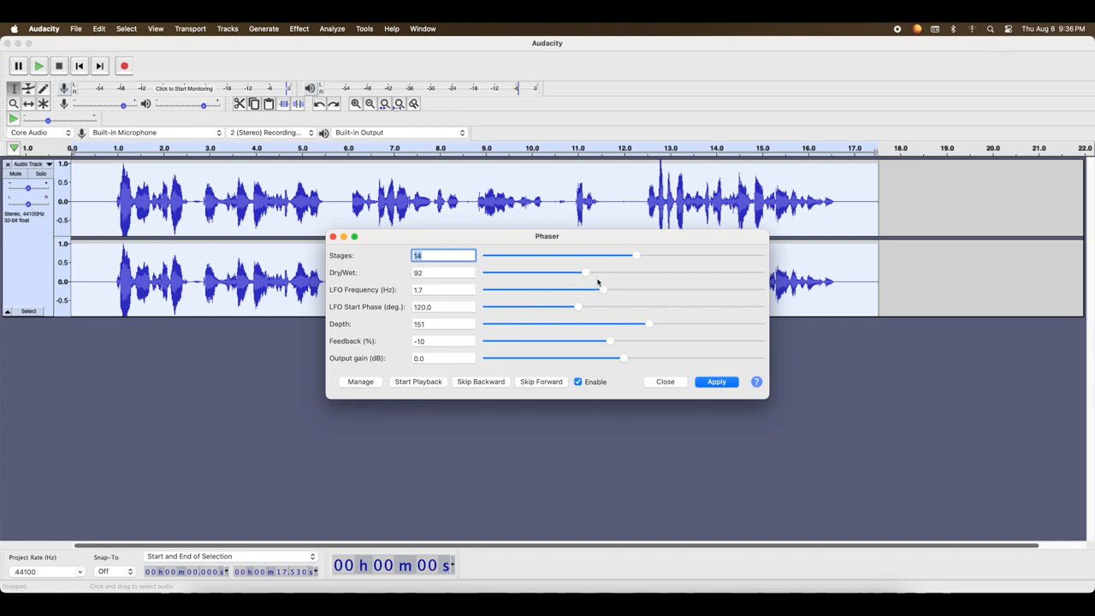
drag(638, 257, 710, 255)
click(721, 385)
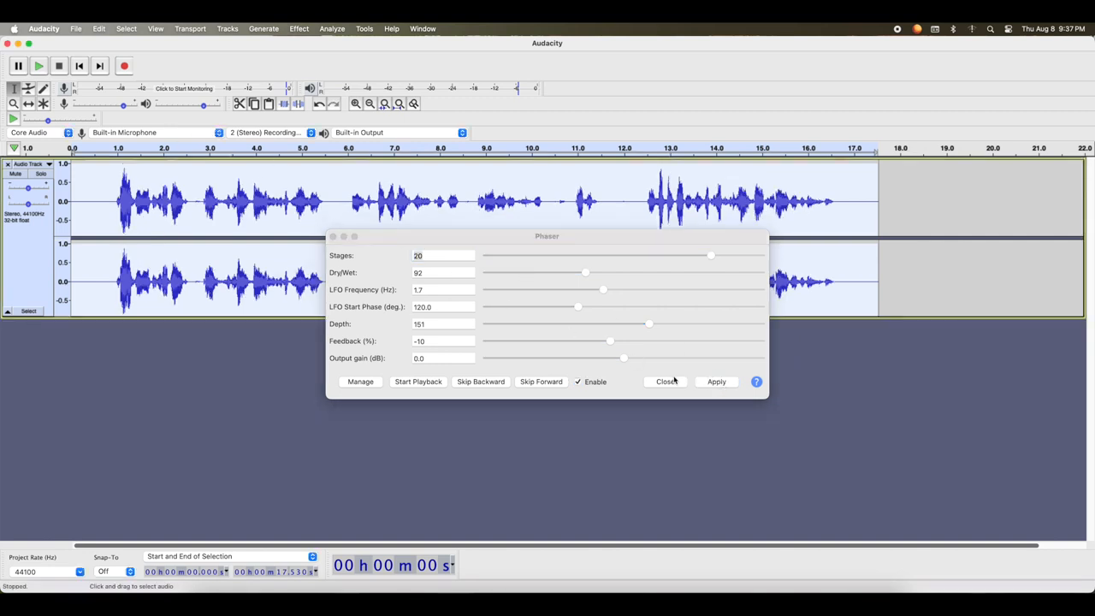
click(674, 381)
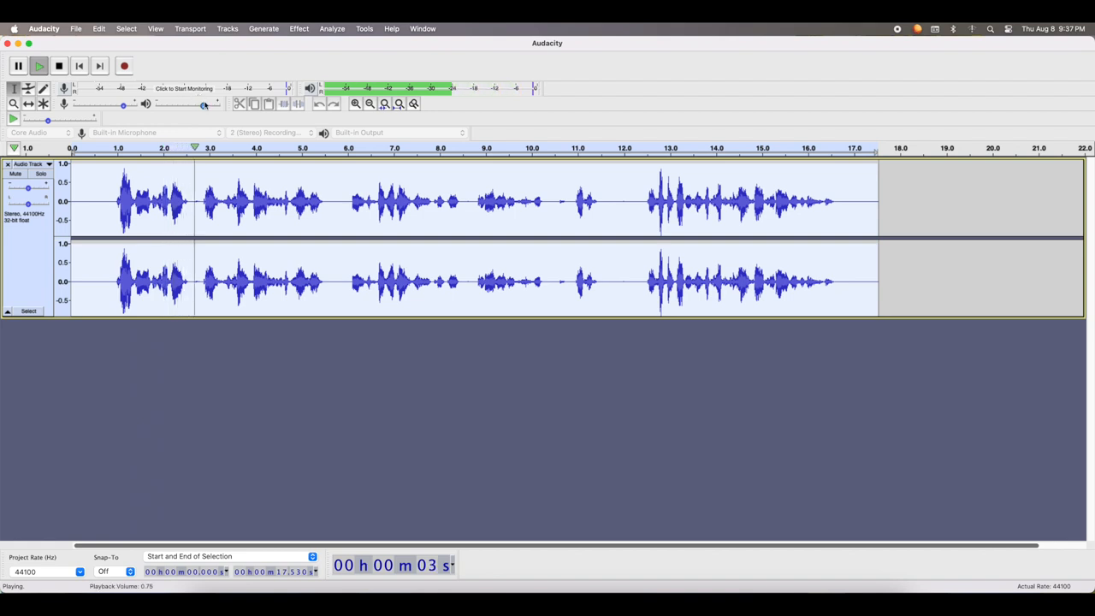
click(58, 66)
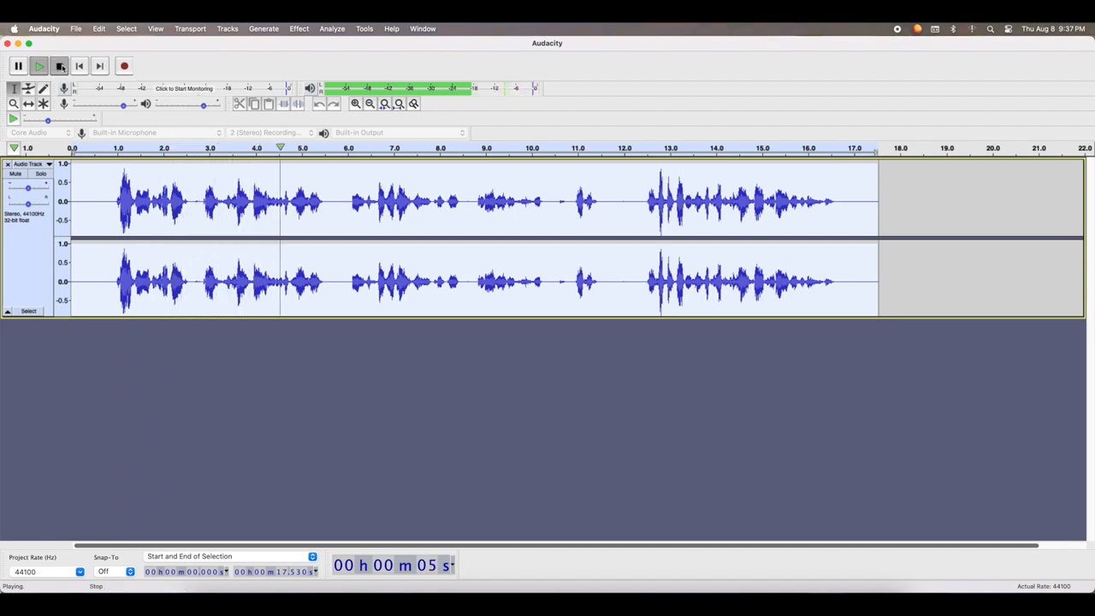
Apply Reverb to the whole recording with room size 78% and reverberance 68%, and play back the opening
click(305, 28)
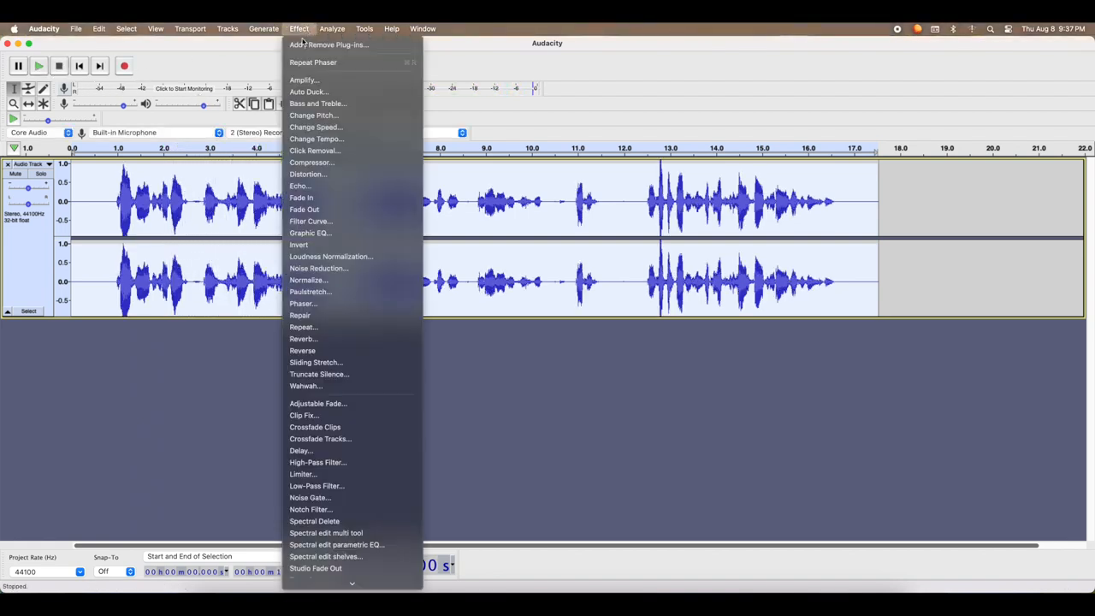
click(321, 341)
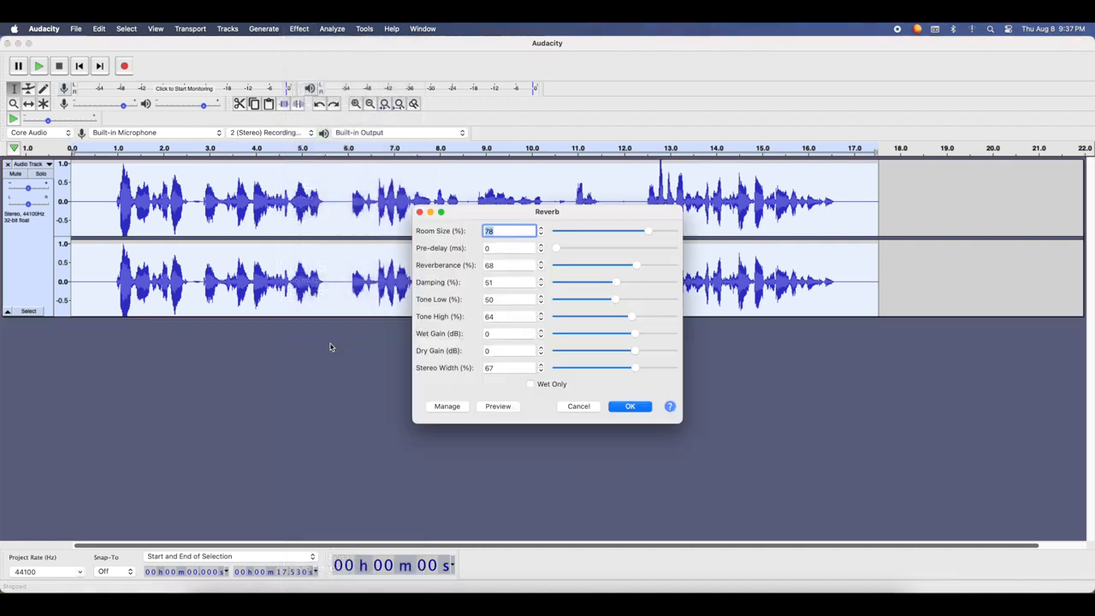
click(632, 406)
click(38, 66)
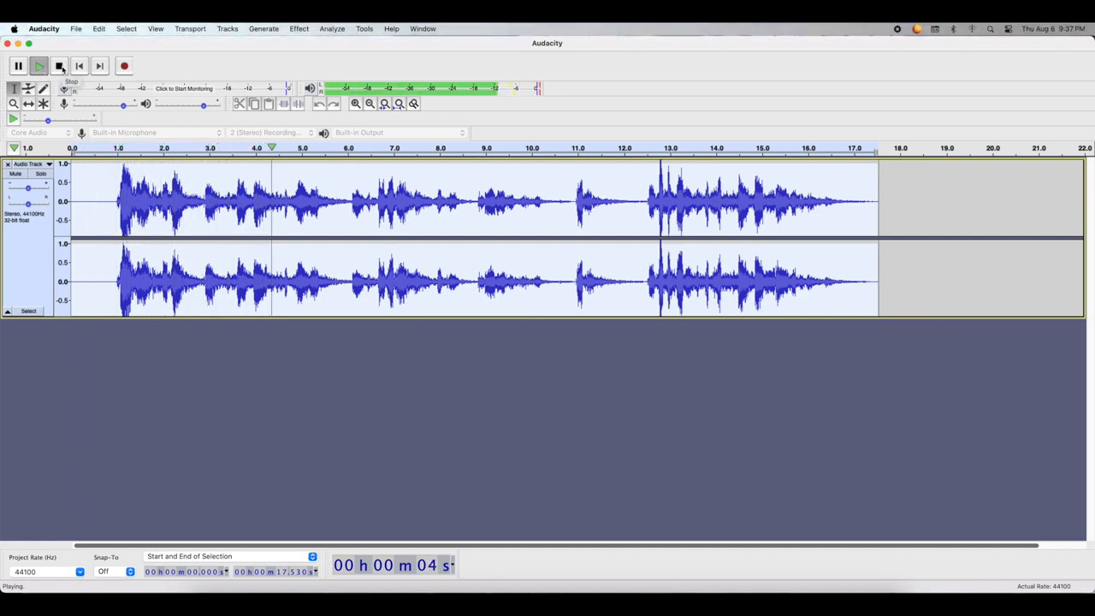
click(60, 67)
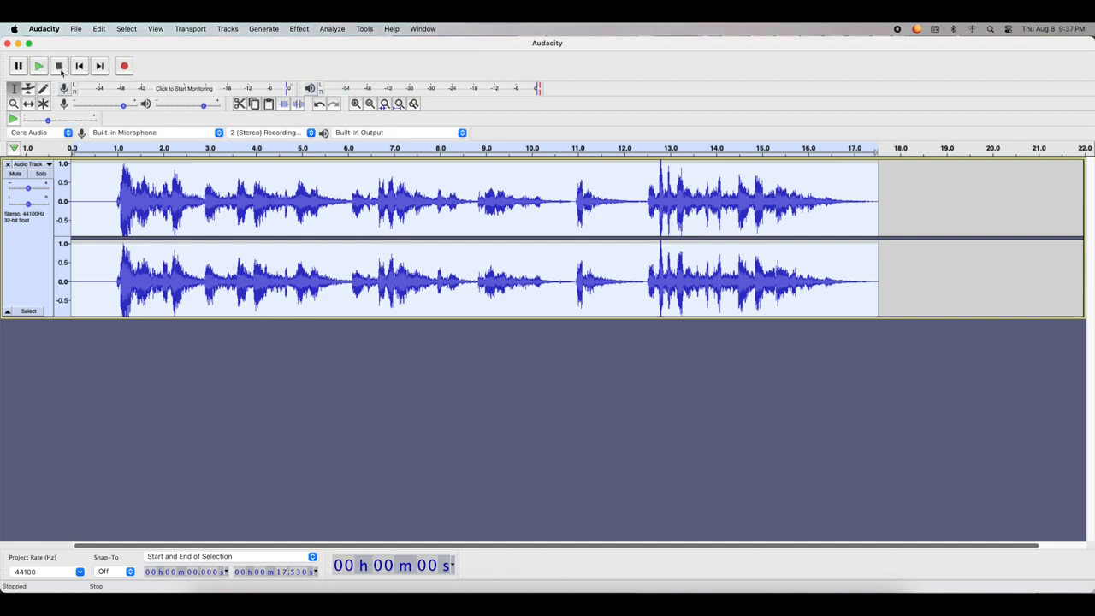
Try Reverse on the whole reverberated recording, play the first few seconds and undo the reversal
click(299, 29)
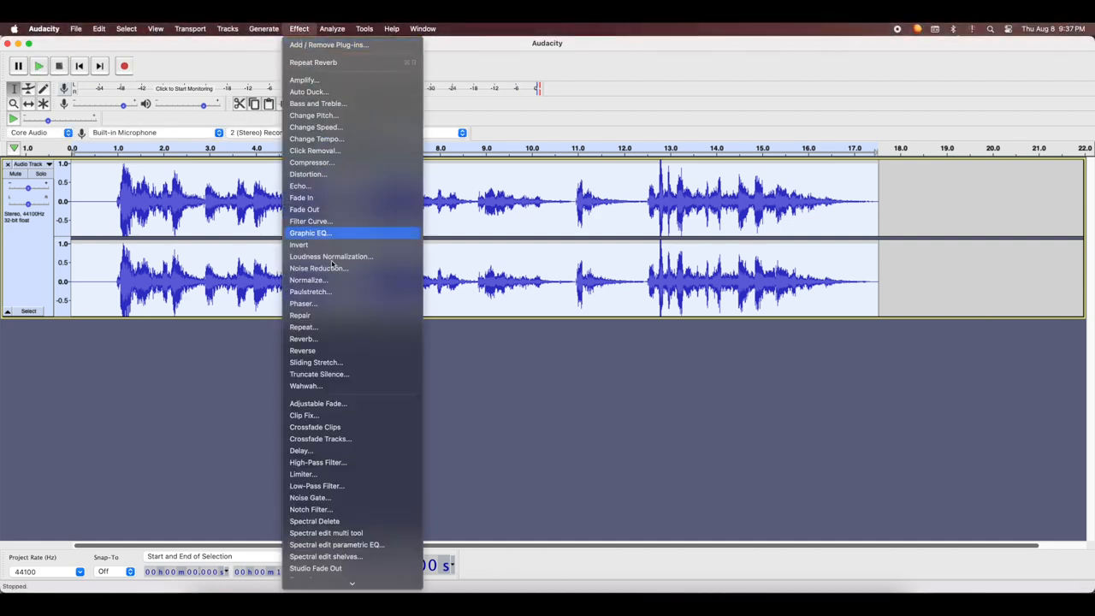
click(321, 352)
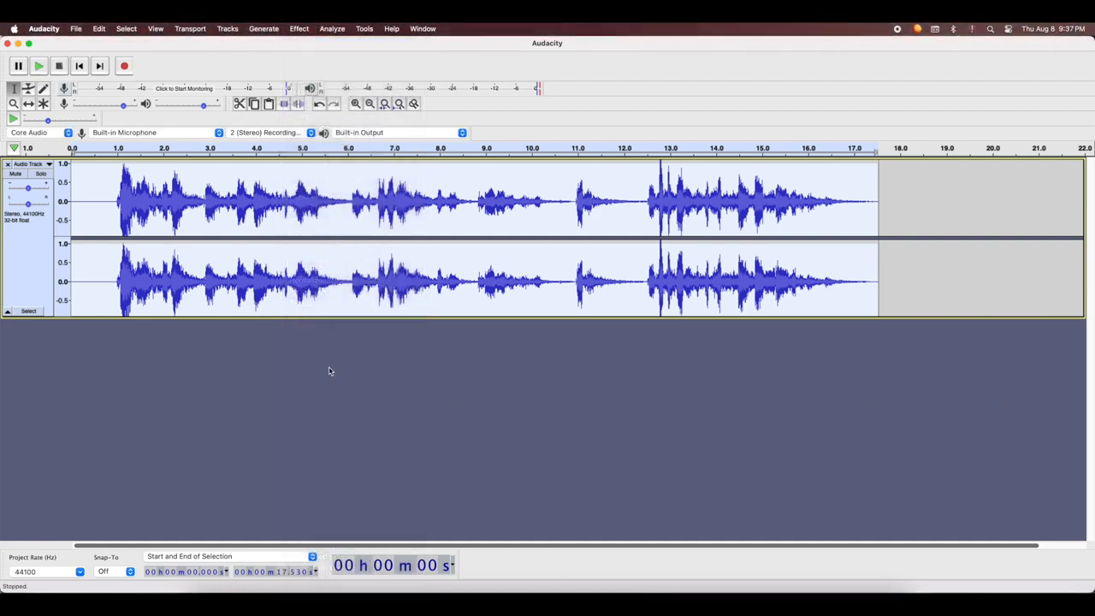
click(40, 68)
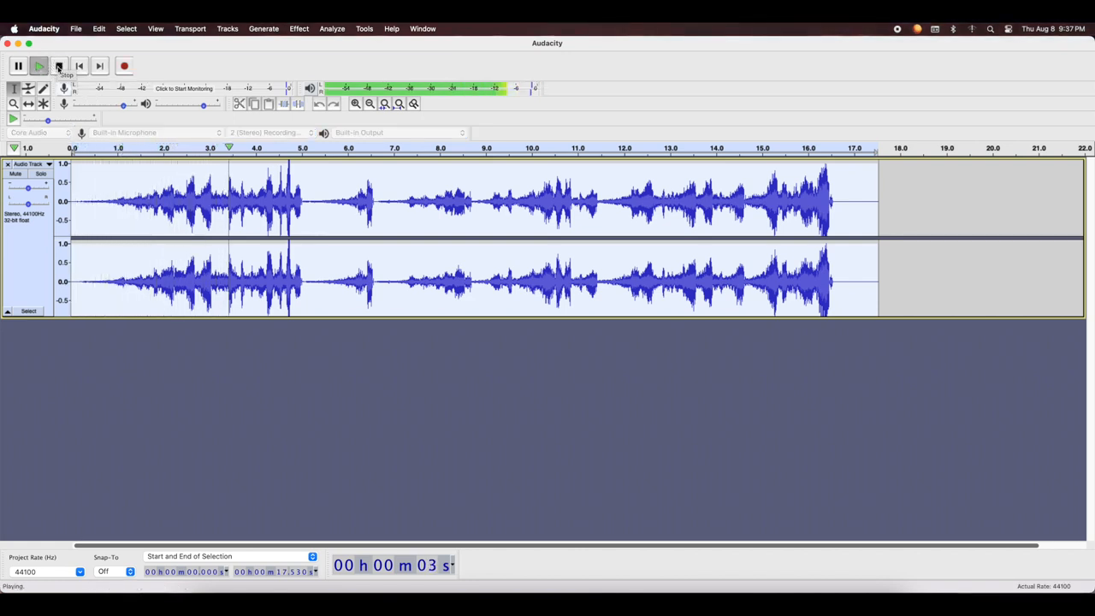
click(58, 67)
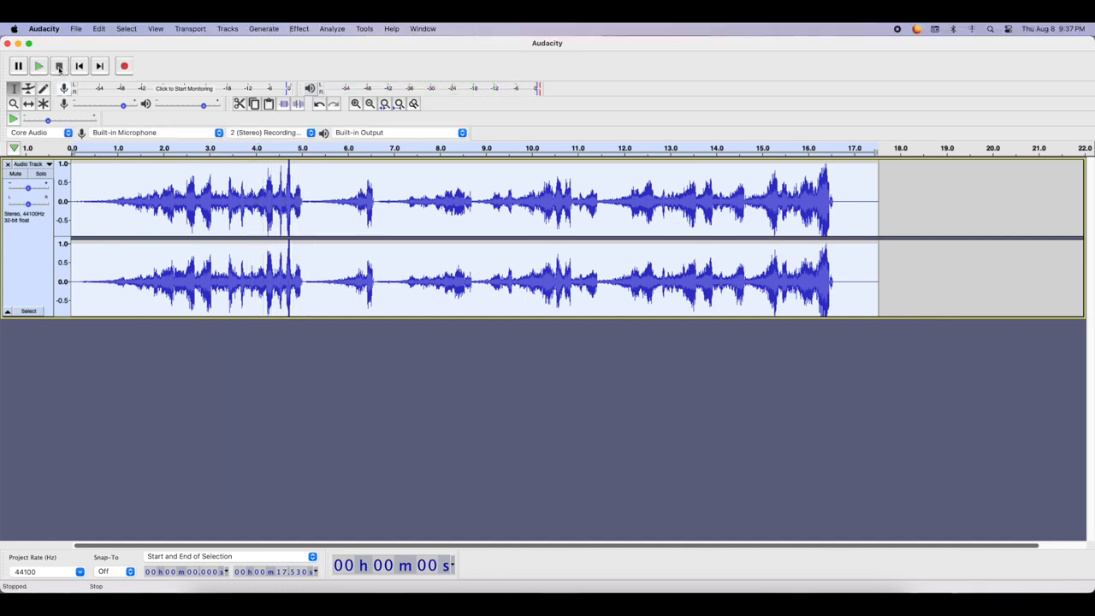
key(super+z)
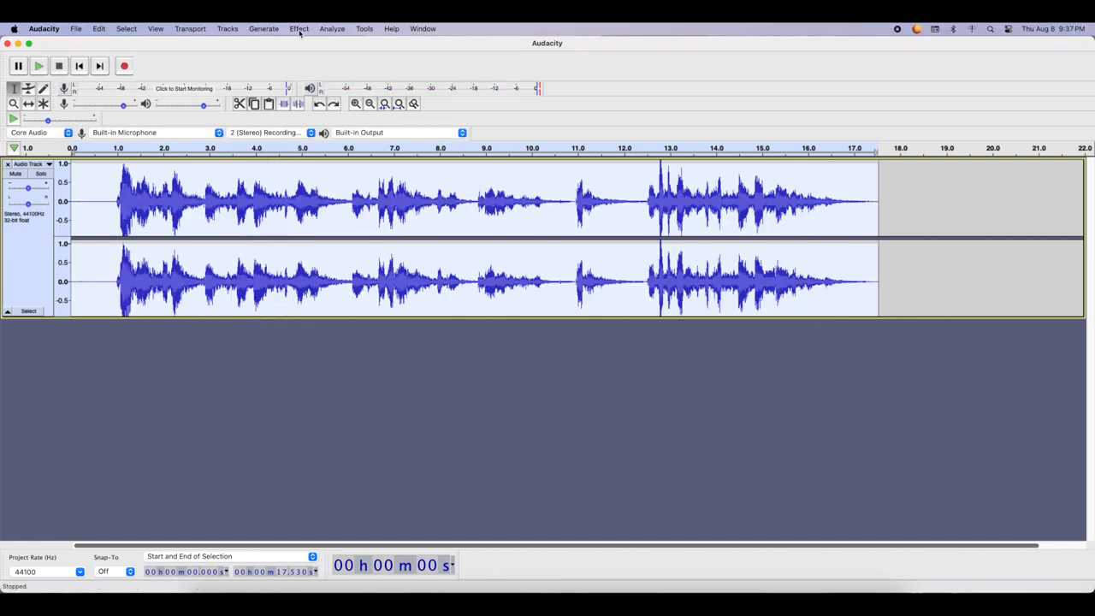
Try Wahwah with LFO frequency 0.3 Hz, depth 25% and output gain -7.0 dB, listen to it and undo it
click(299, 30)
click(342, 391)
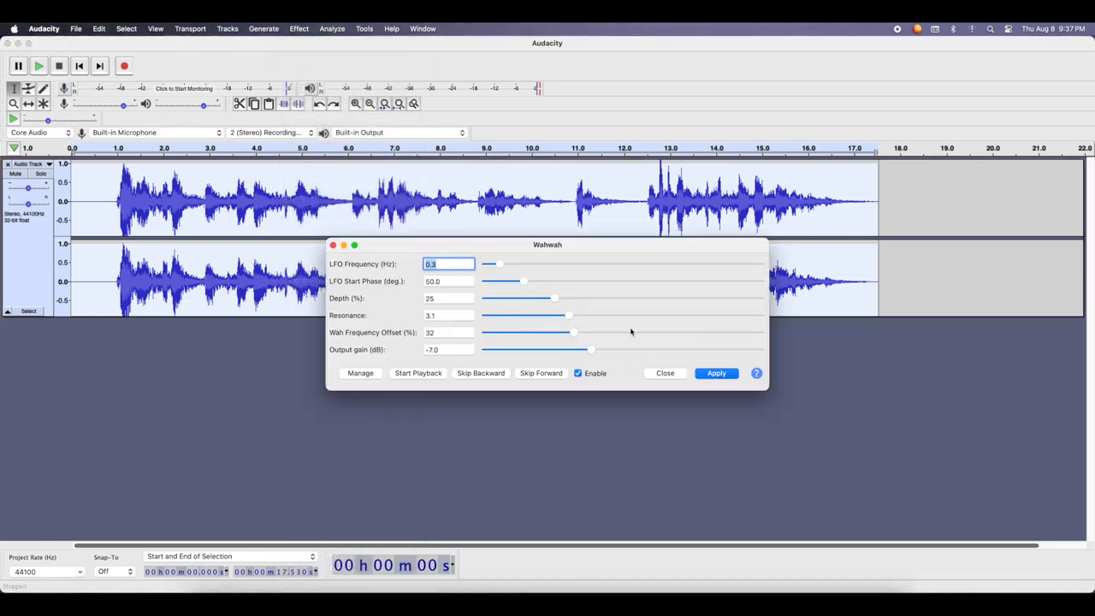
click(717, 374)
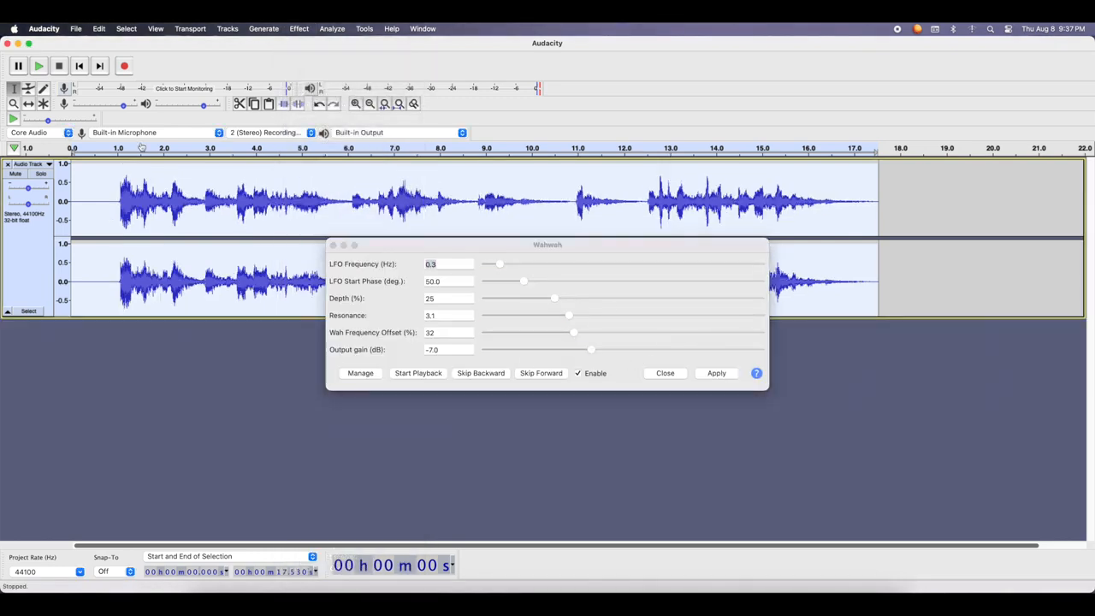
click(38, 66)
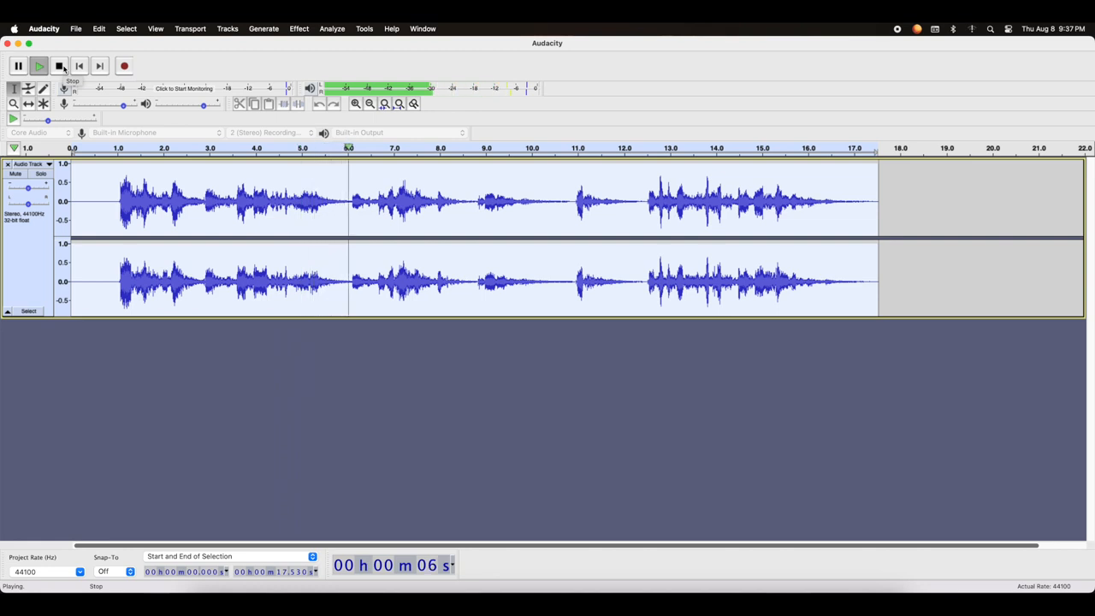
click(62, 66)
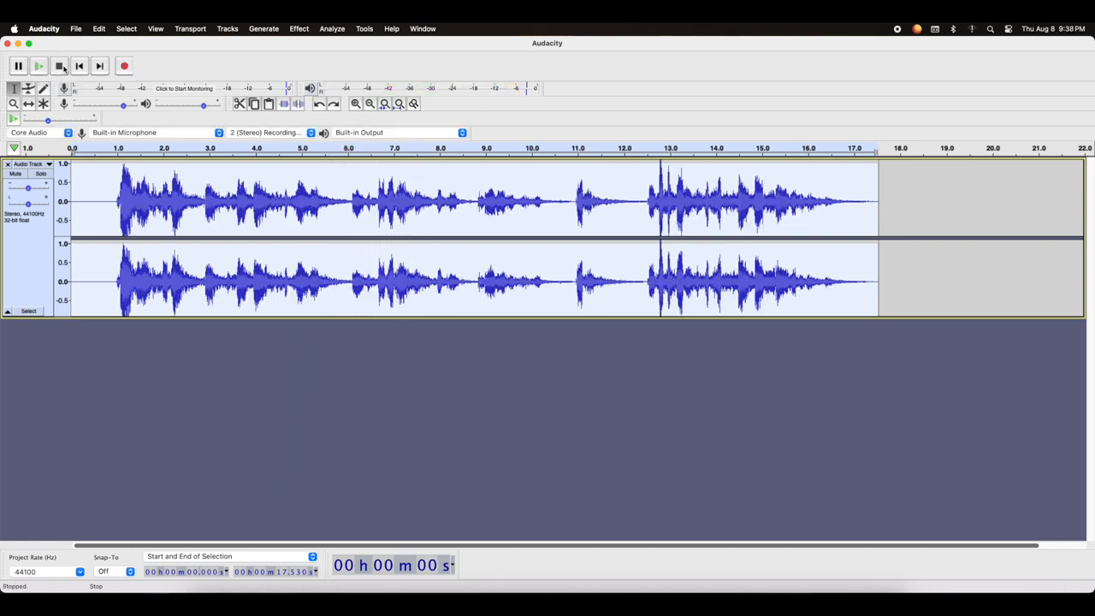
click(299, 28)
scroll(339, 274, down, 2)
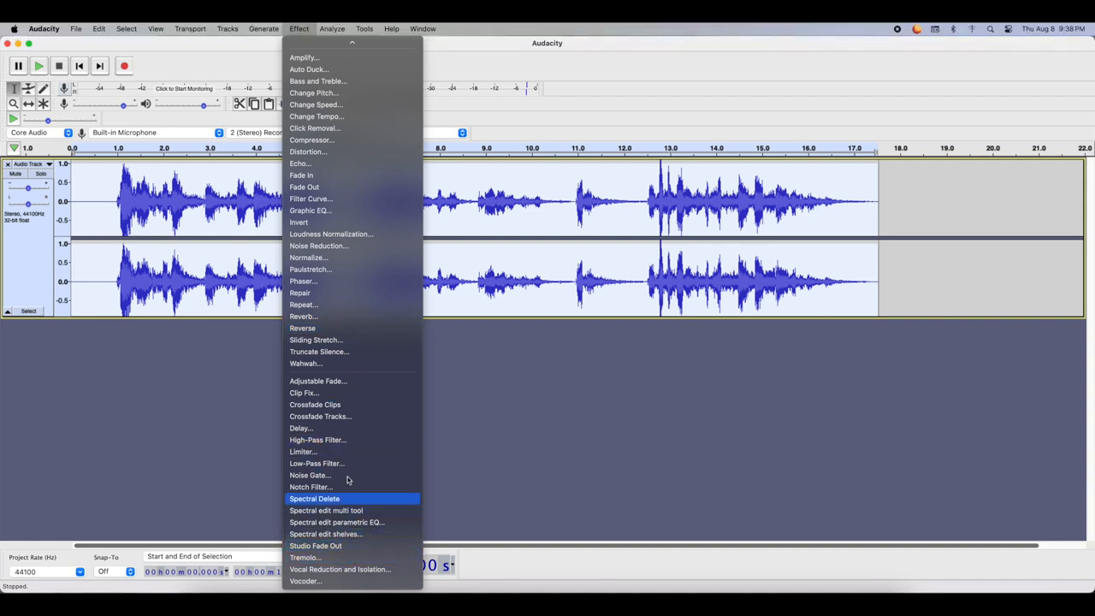
scroll(339, 268, up, 2)
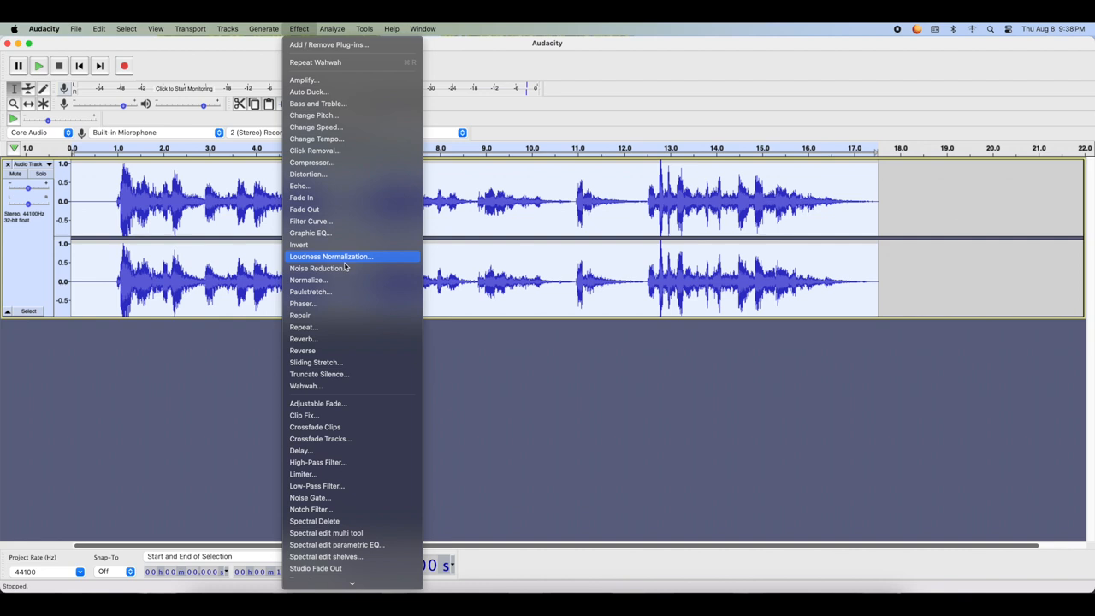
click(476, 34)
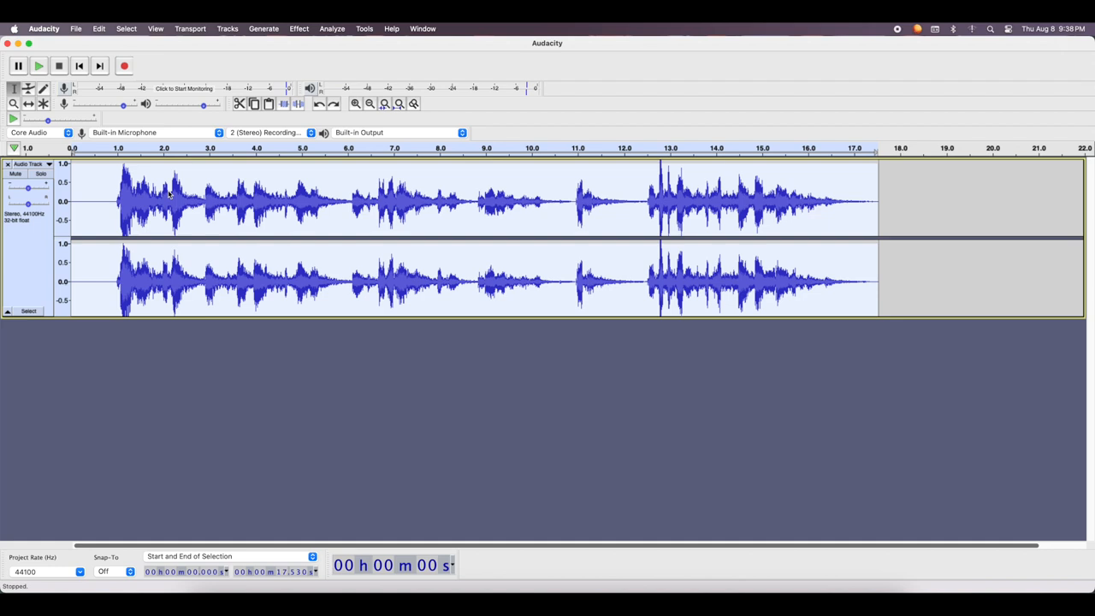
Clear the full-track selection by placing the cursor at about 2.7 s in the recording
click(196, 198)
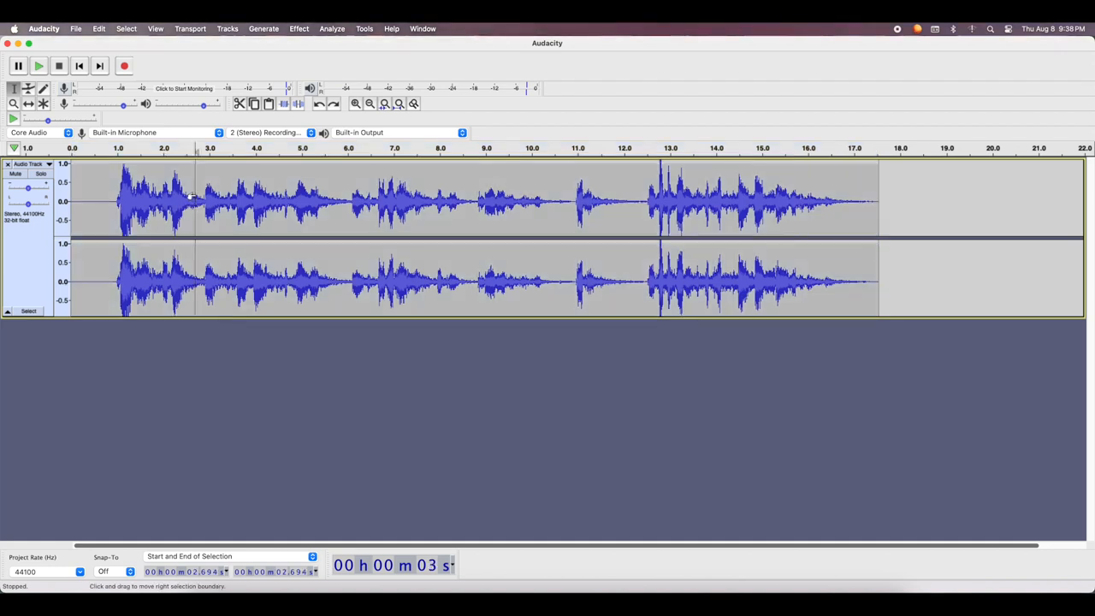
Play the reverberated recording from about 2.7 s and again from about 6.1 s to locate the word to cut
click(38, 66)
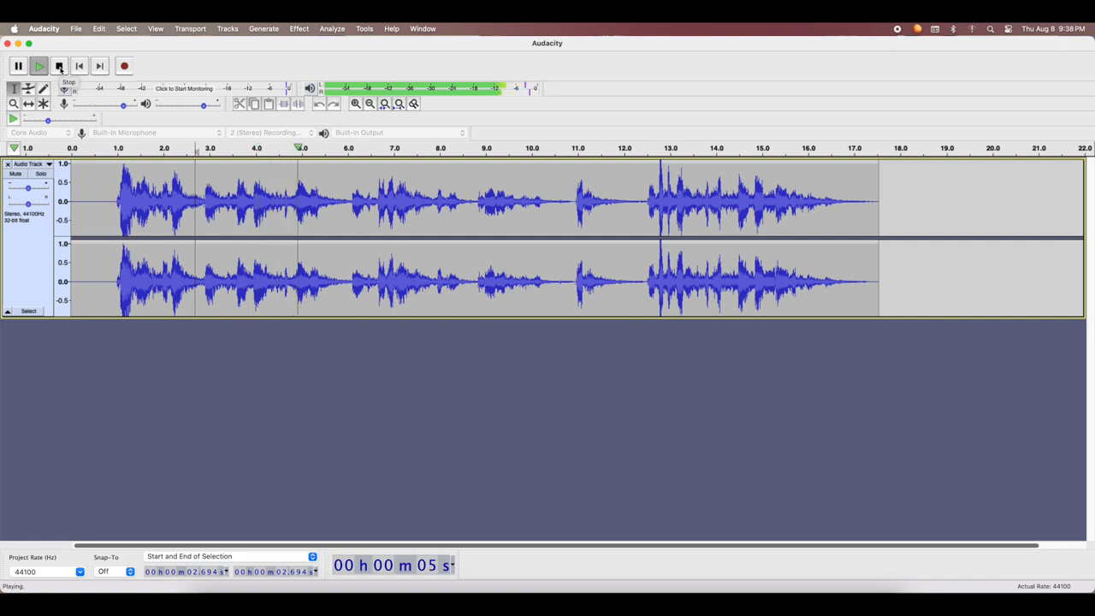
click(67, 69)
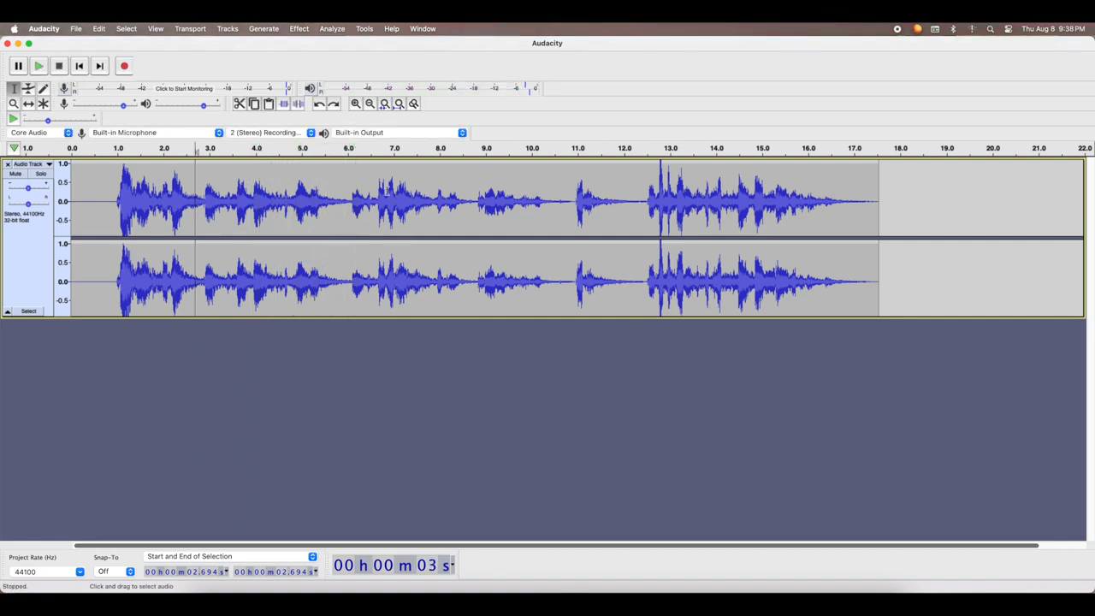
click(352, 200)
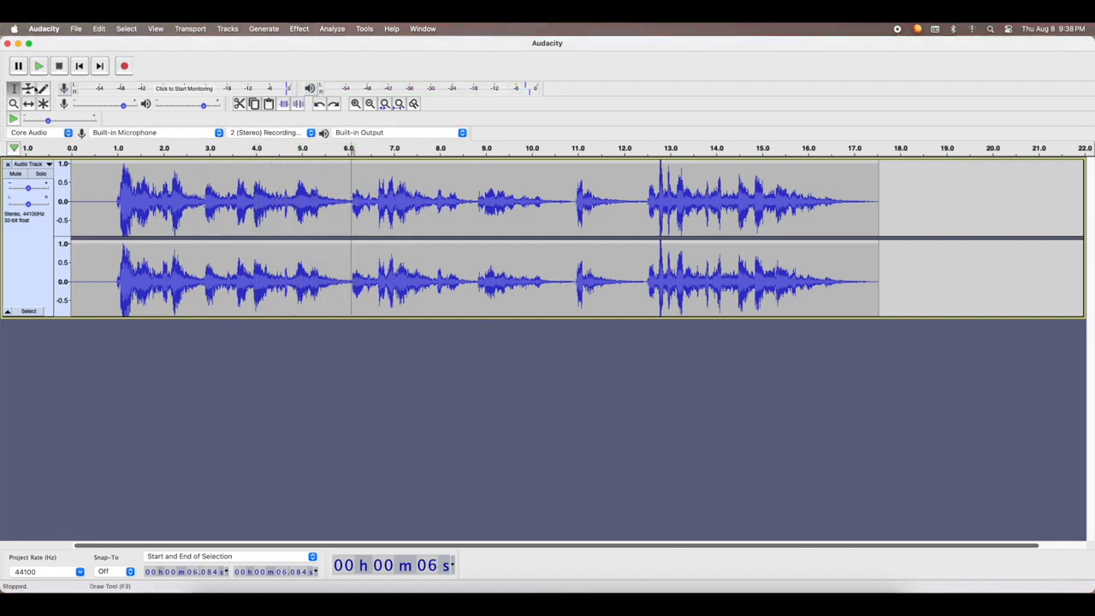
click(37, 65)
click(60, 66)
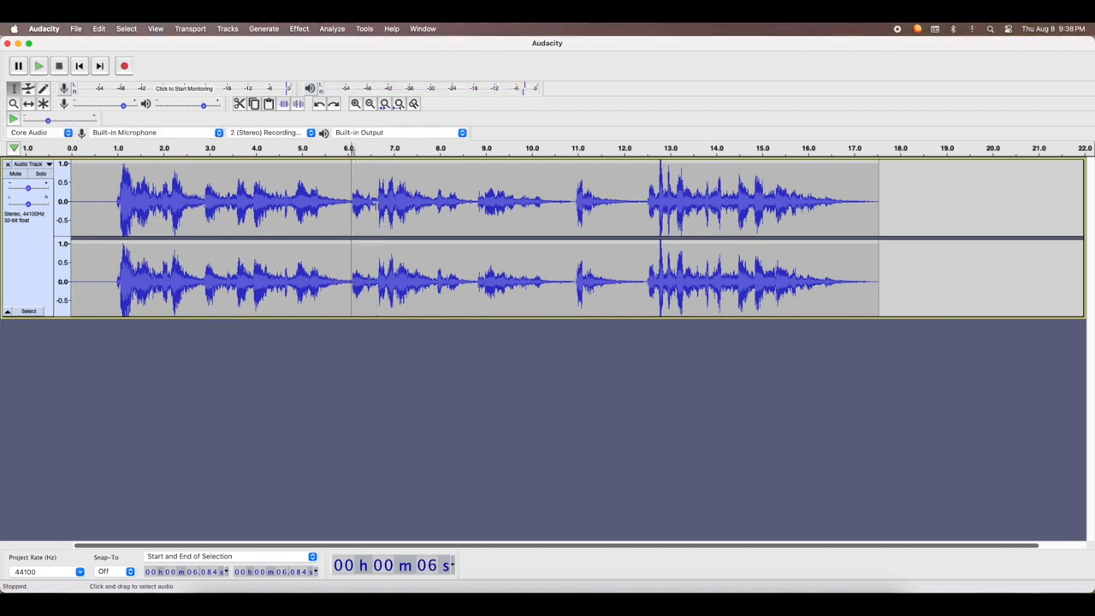
Try deleting the short sound between about 6.12 and 6.37 s, and undo the deletion
click(365, 200)
drag(364, 200, 358, 205)
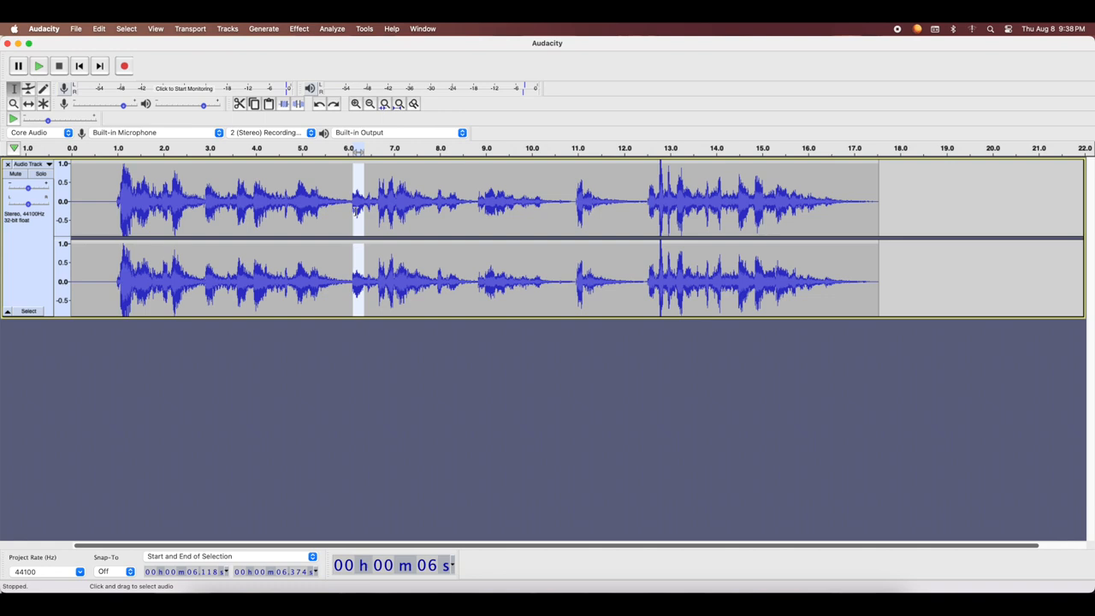
key(Delete)
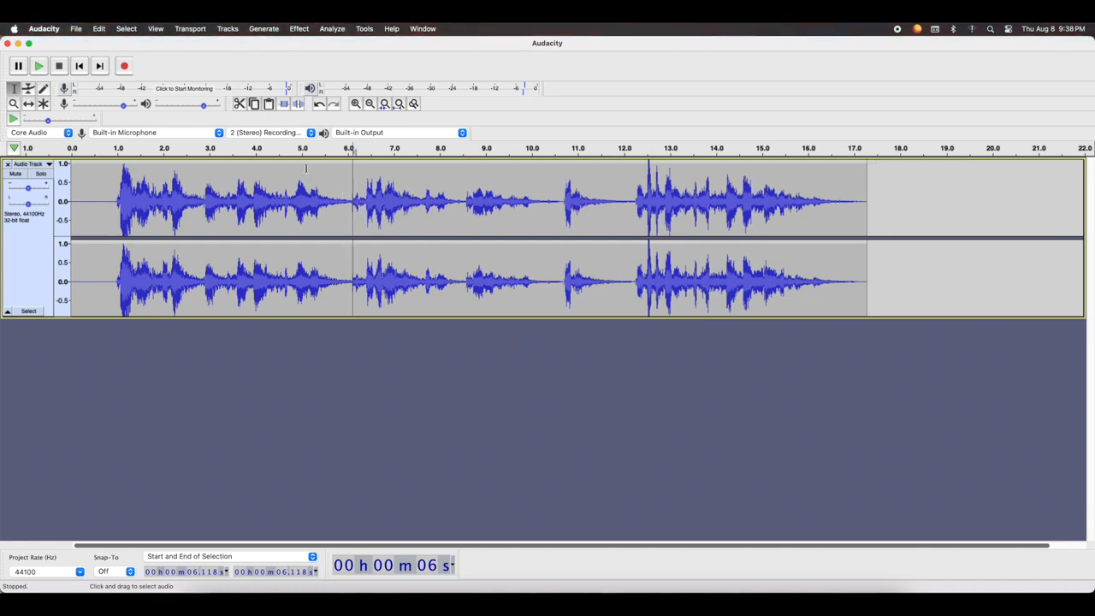
key(super+z)
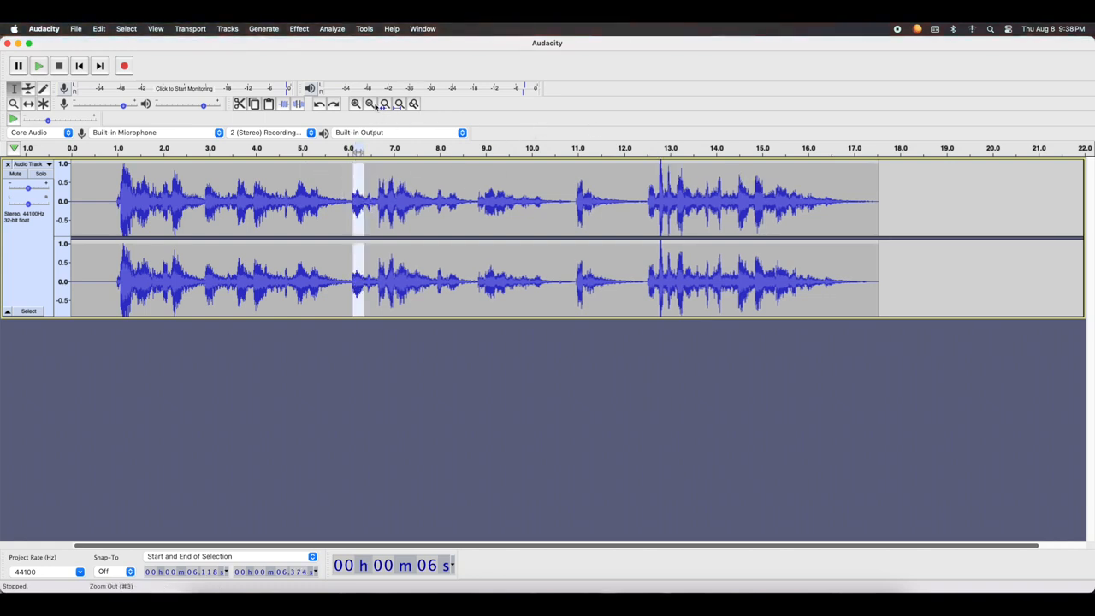
Delete the short sound between about 6.12 and 6.39 s, selecting it precisely in the magnified waveform
click(356, 104)
click(356, 103)
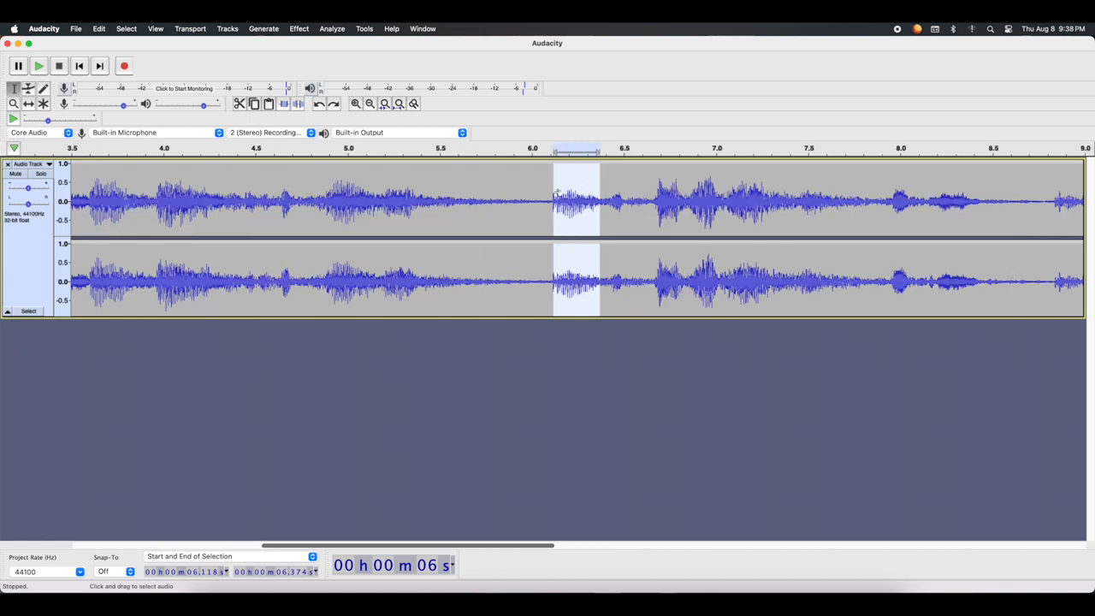
click(547, 225)
drag(553, 214, 603, 216)
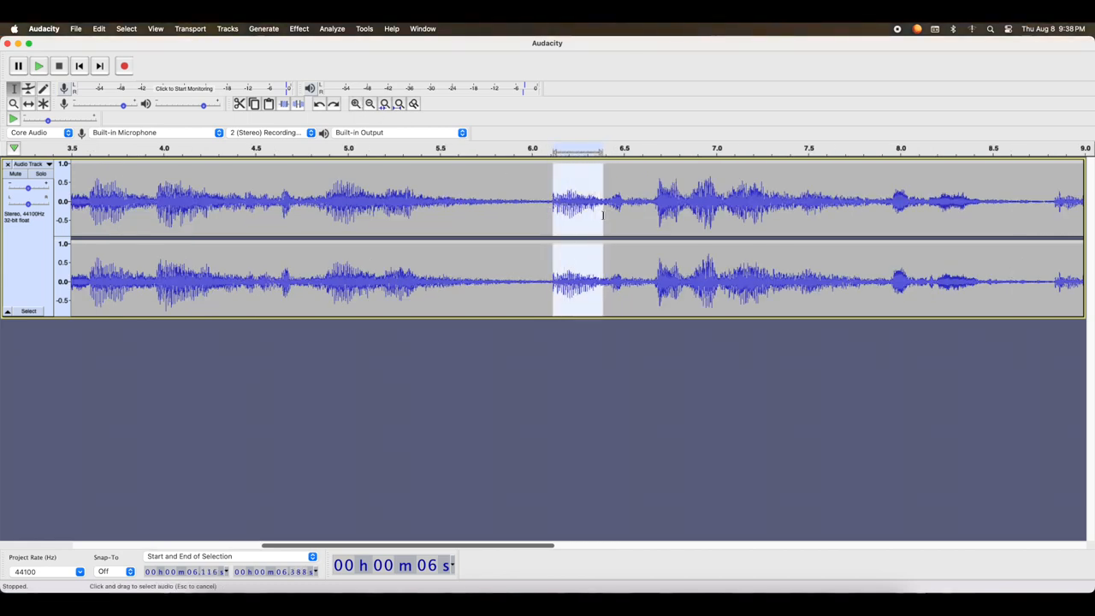
key(Delete)
Check the cut near 6.1 s by playing the audio from about 5.8 s, 4.8 s and 6.8 s
click(497, 213)
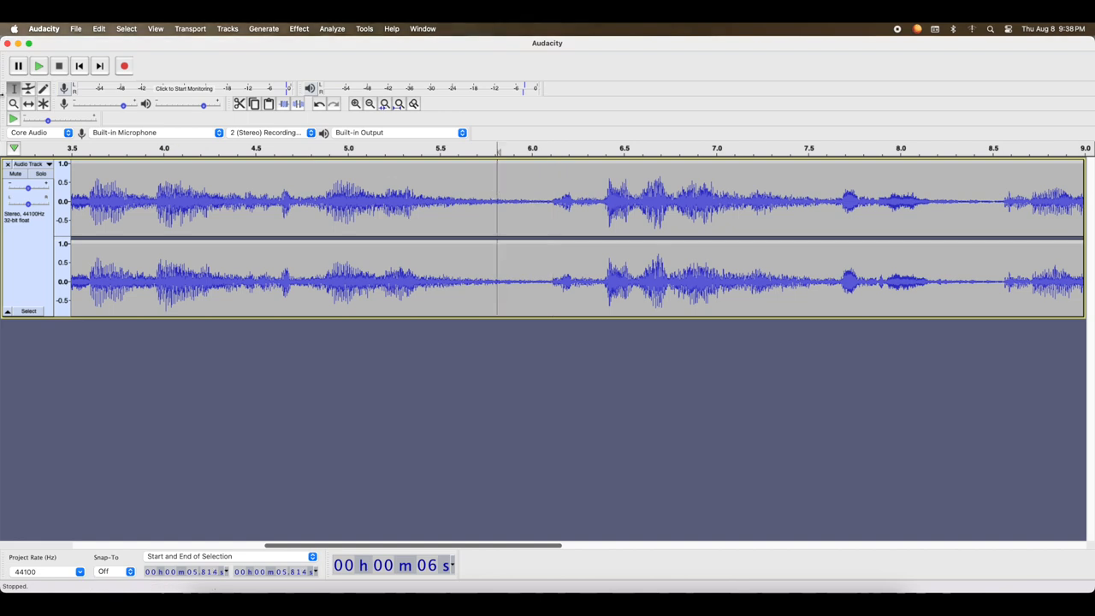
click(38, 66)
click(58, 66)
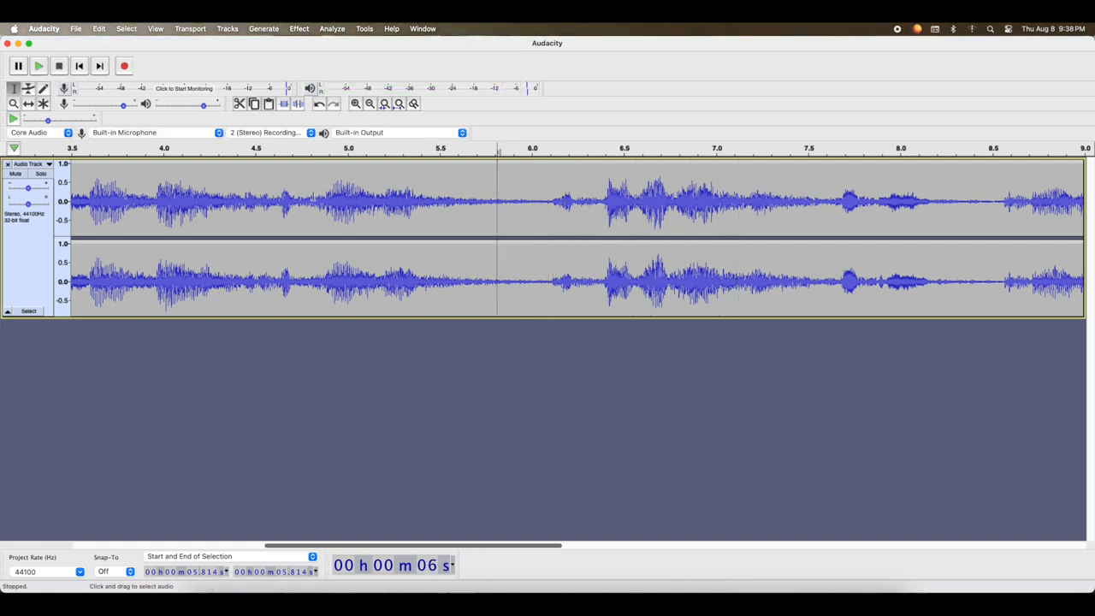
click(41, 66)
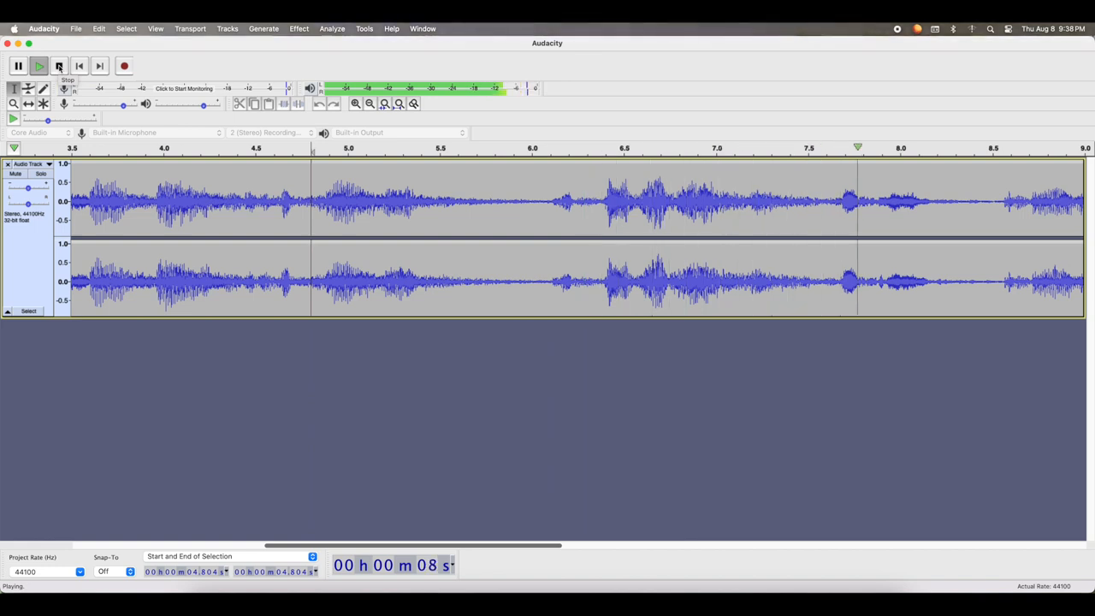
click(58, 66)
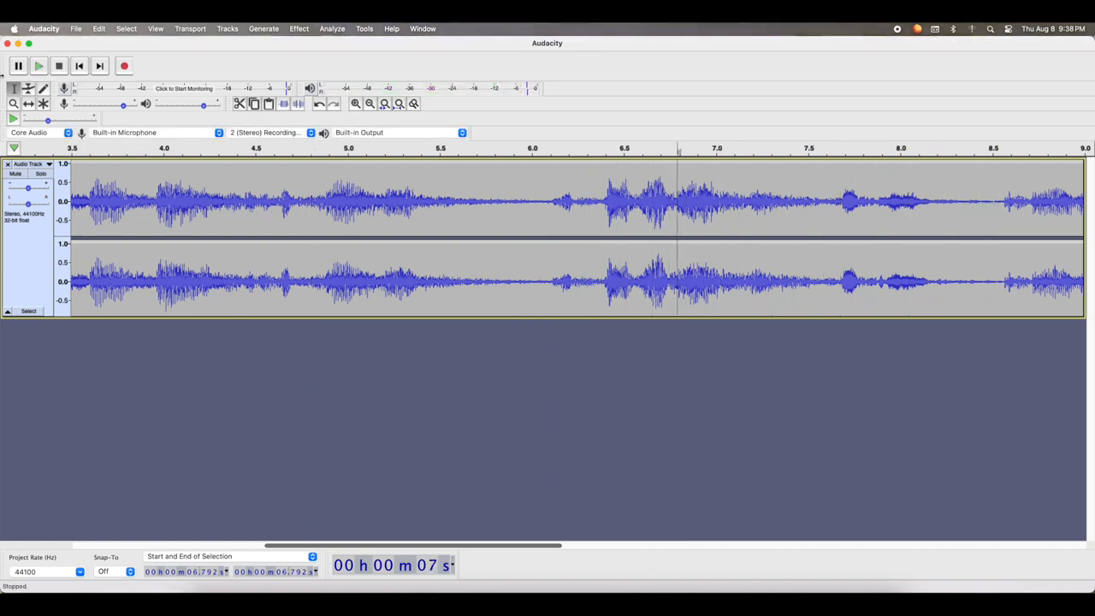
click(40, 67)
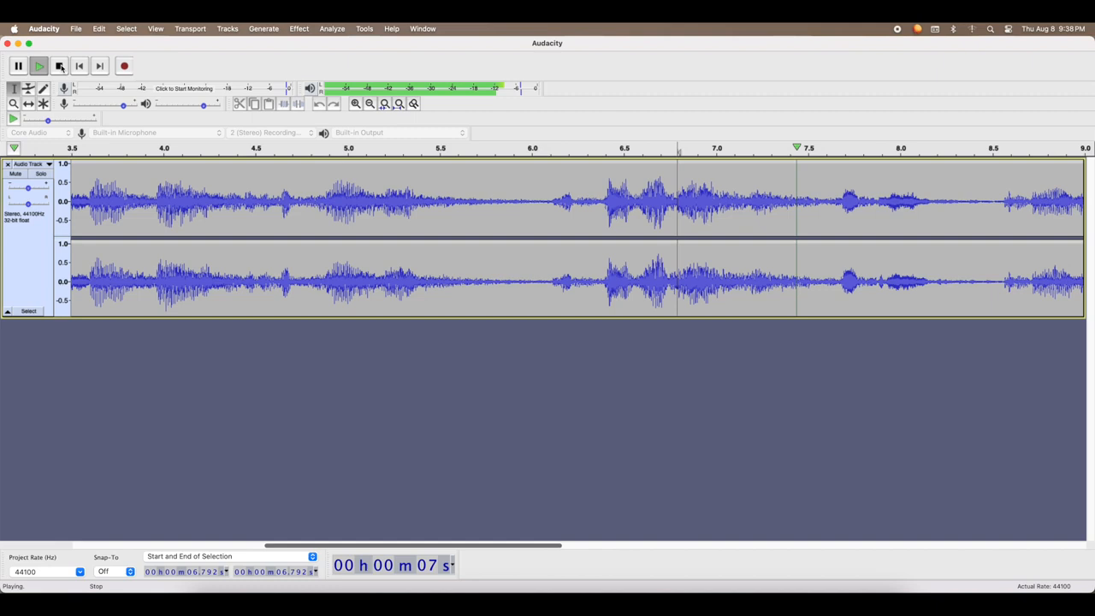
click(59, 67)
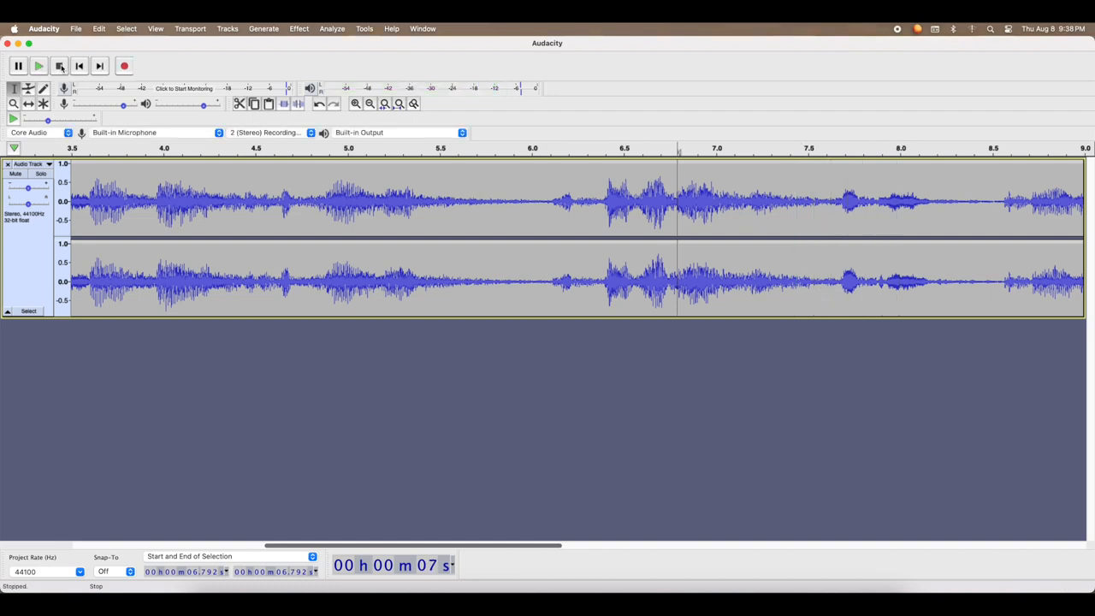
Play the recording from about 8.5 s to find the next passage to remove
click(369, 105)
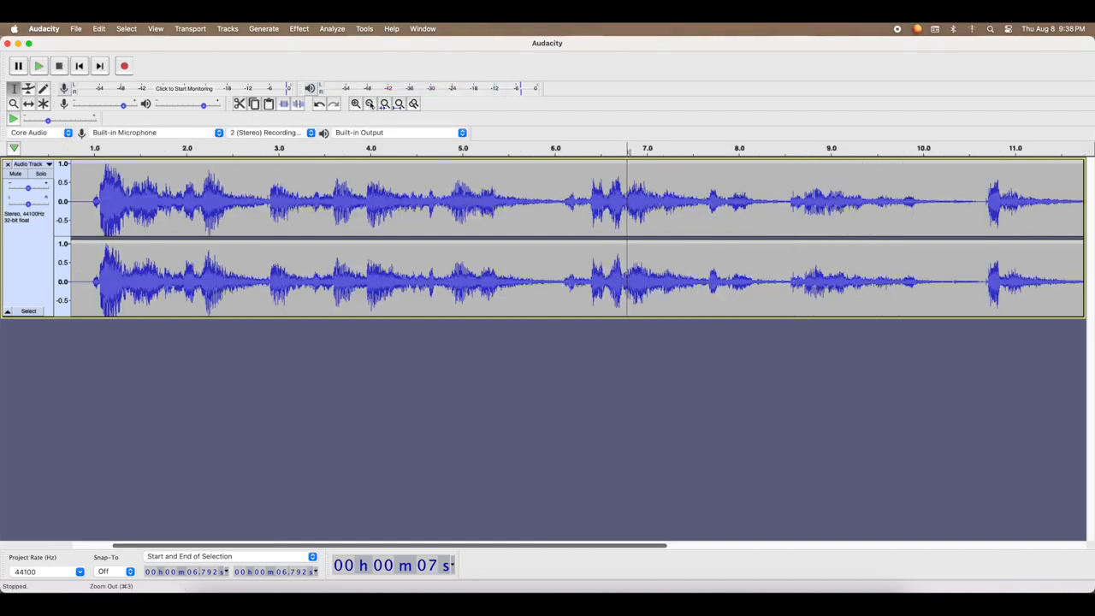
click(369, 105)
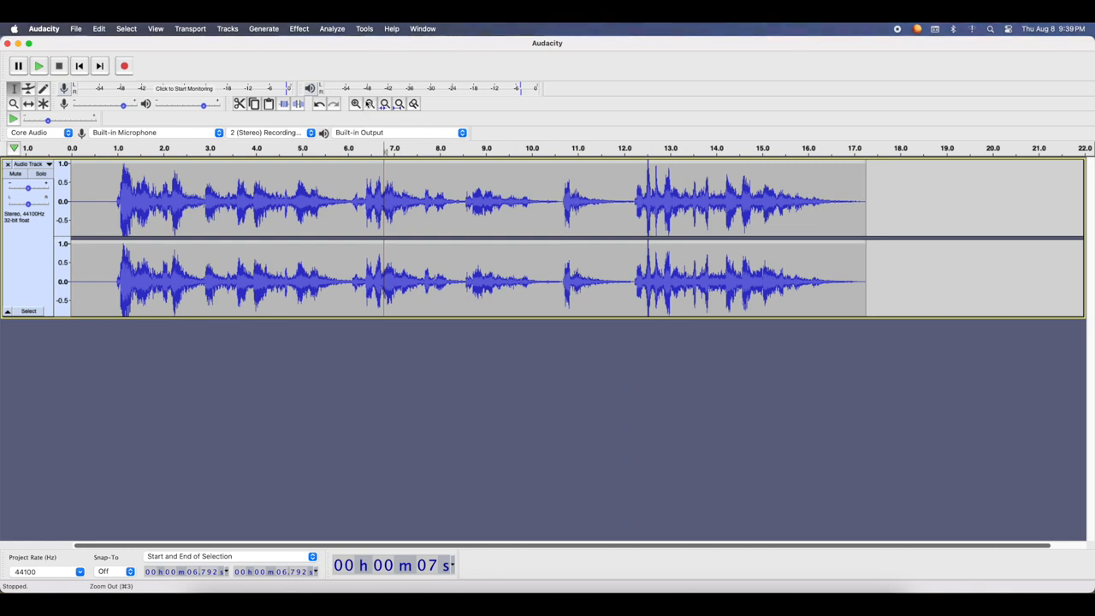
click(463, 201)
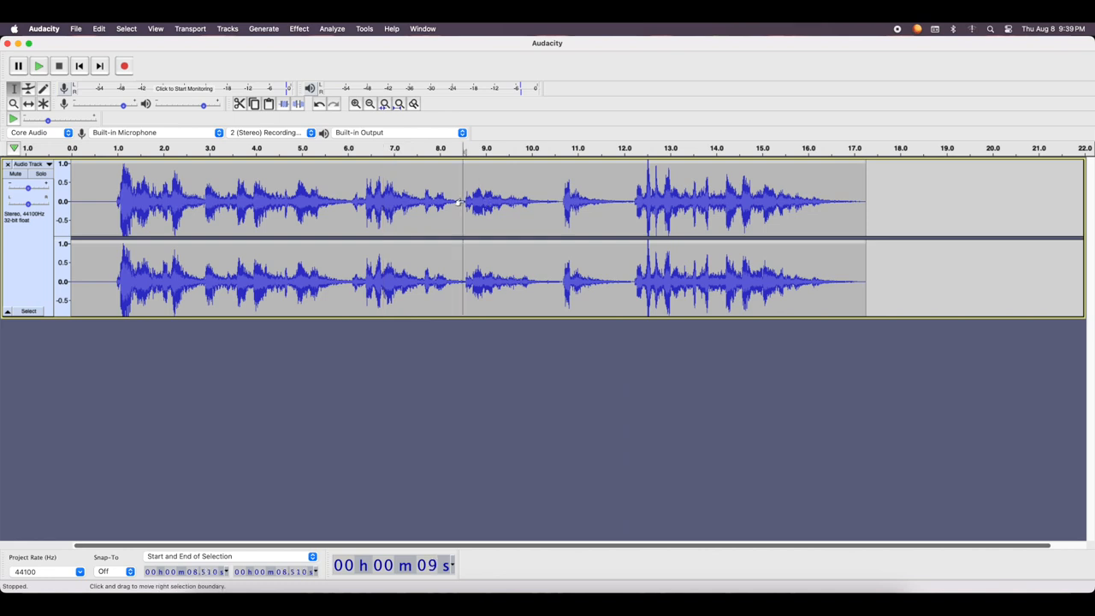
click(41, 67)
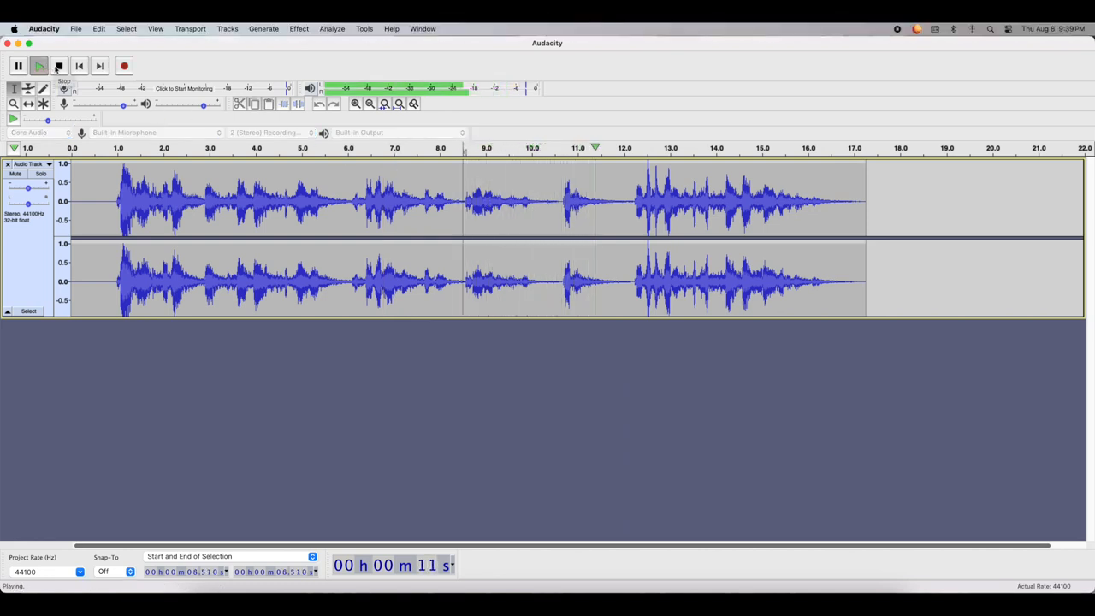
click(59, 66)
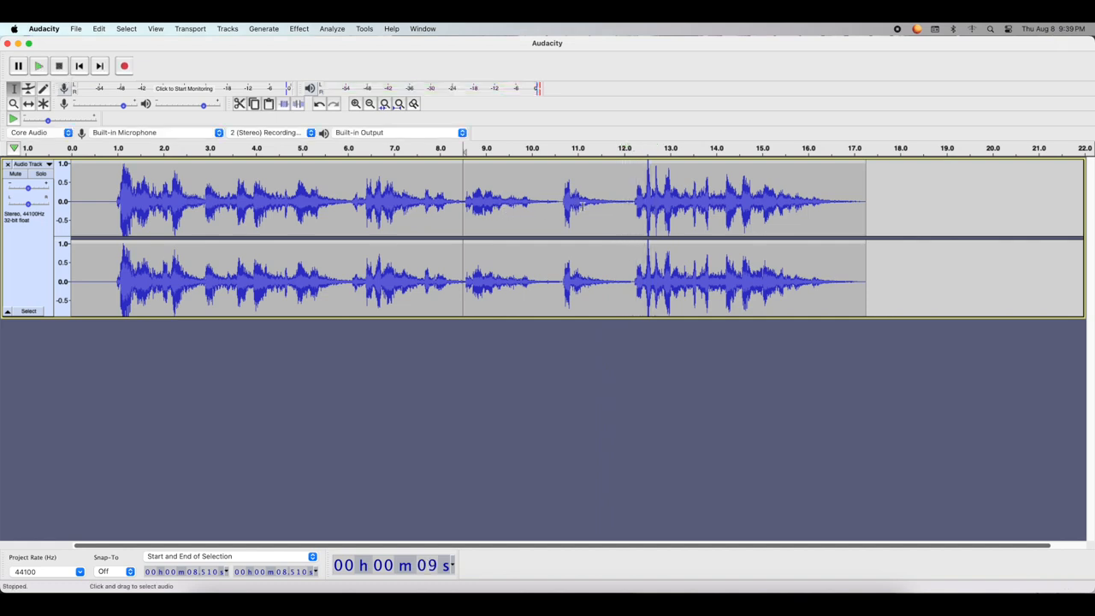
Delete the passage between about 10.66 and 12.48 s and play back the join from about 9.6 s
drag(561, 201, 648, 205)
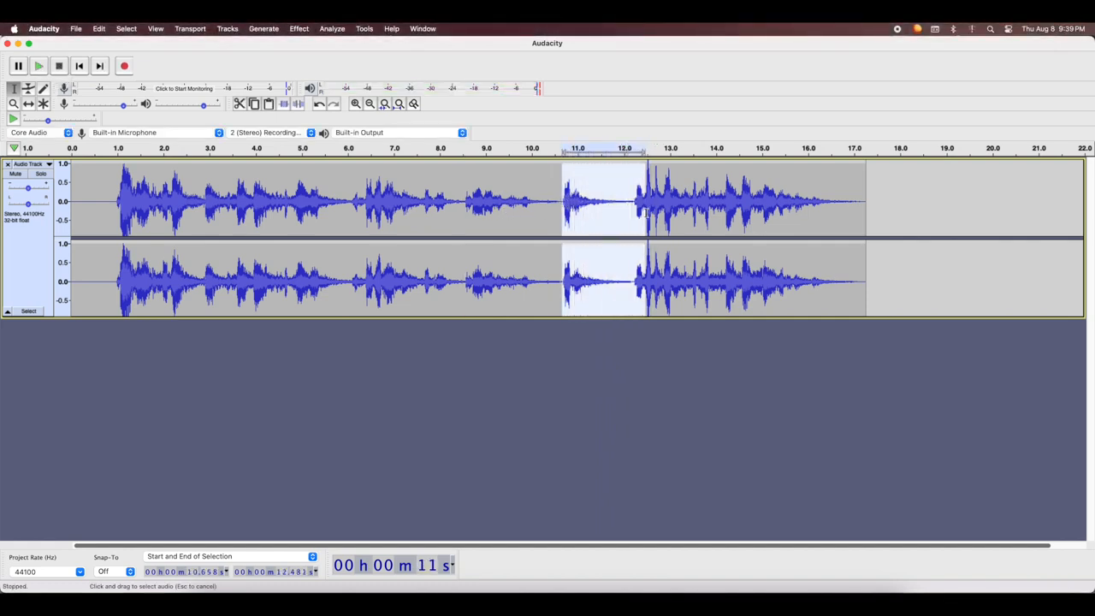
key(Delete)
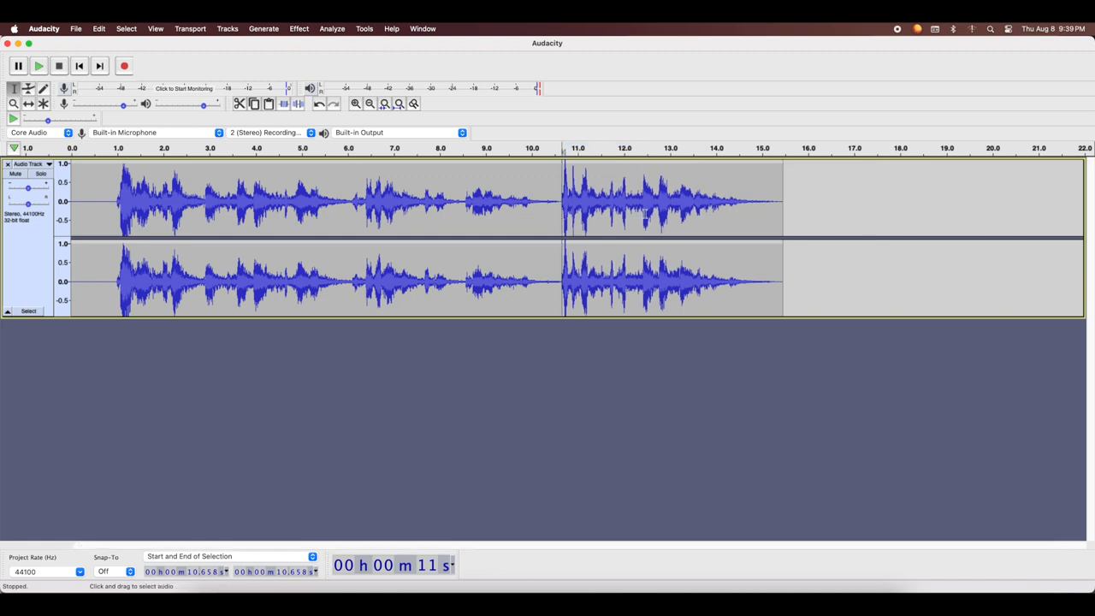
click(514, 190)
click(39, 66)
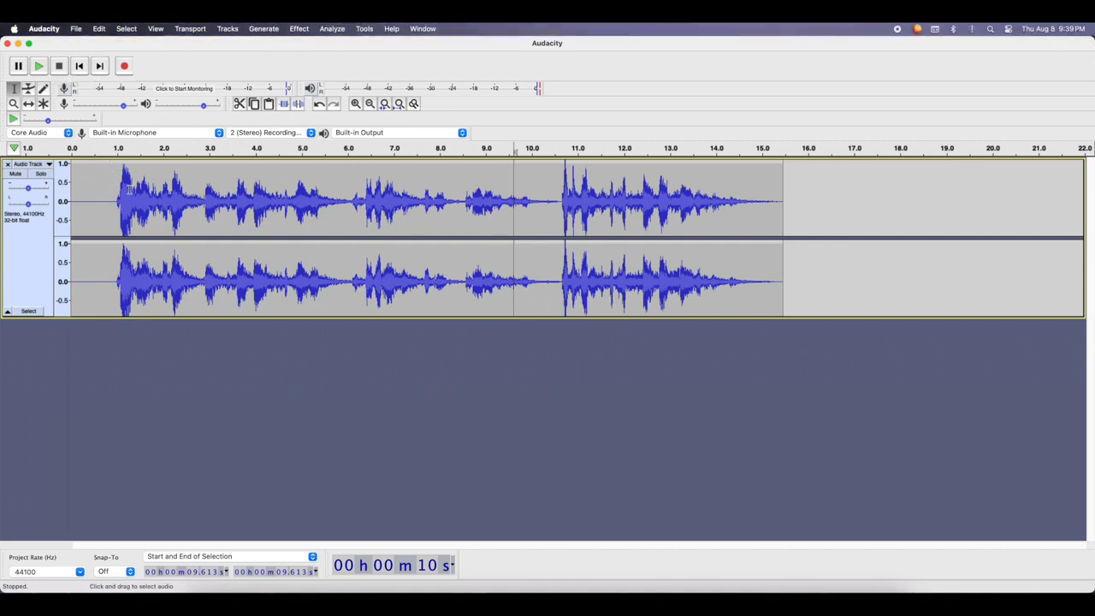
Generate 1 second of silence at the end of the track and clear the selection
click(98, 67)
click(265, 29)
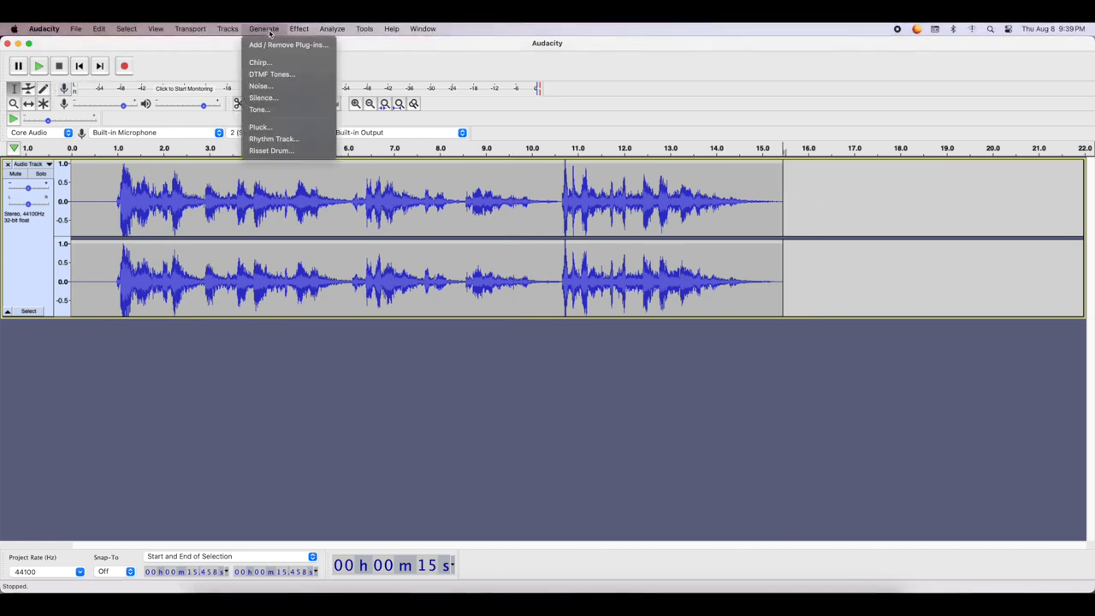
click(263, 97)
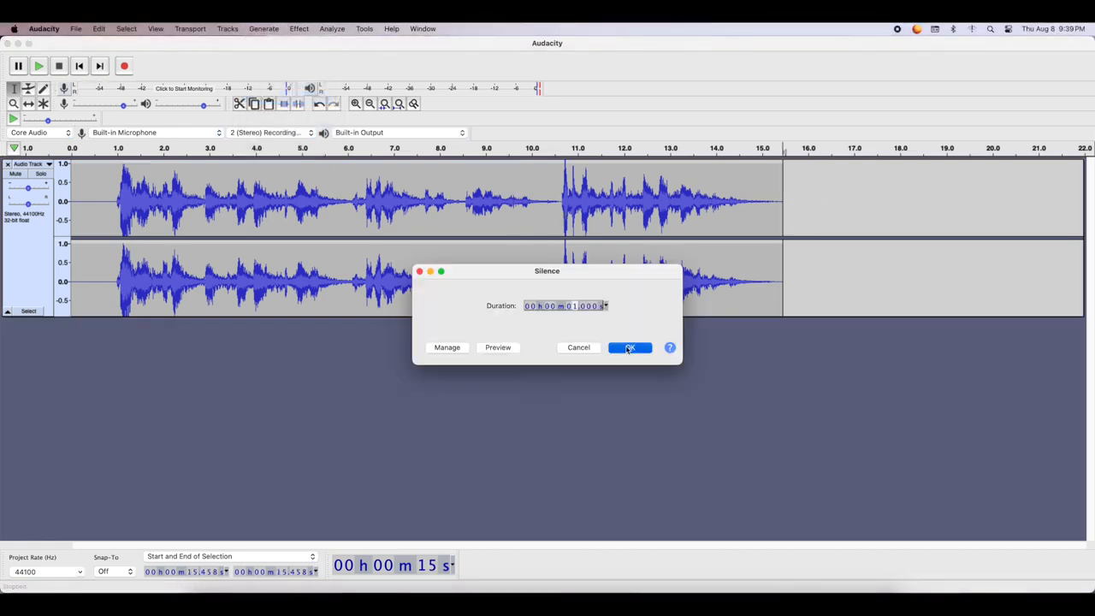
click(628, 348)
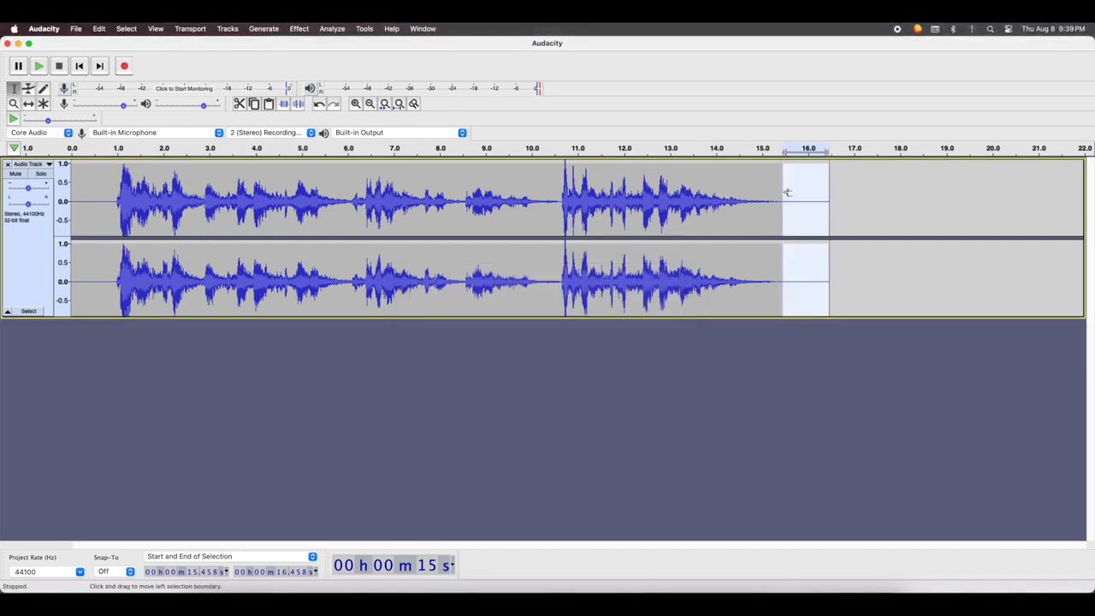
click(469, 198)
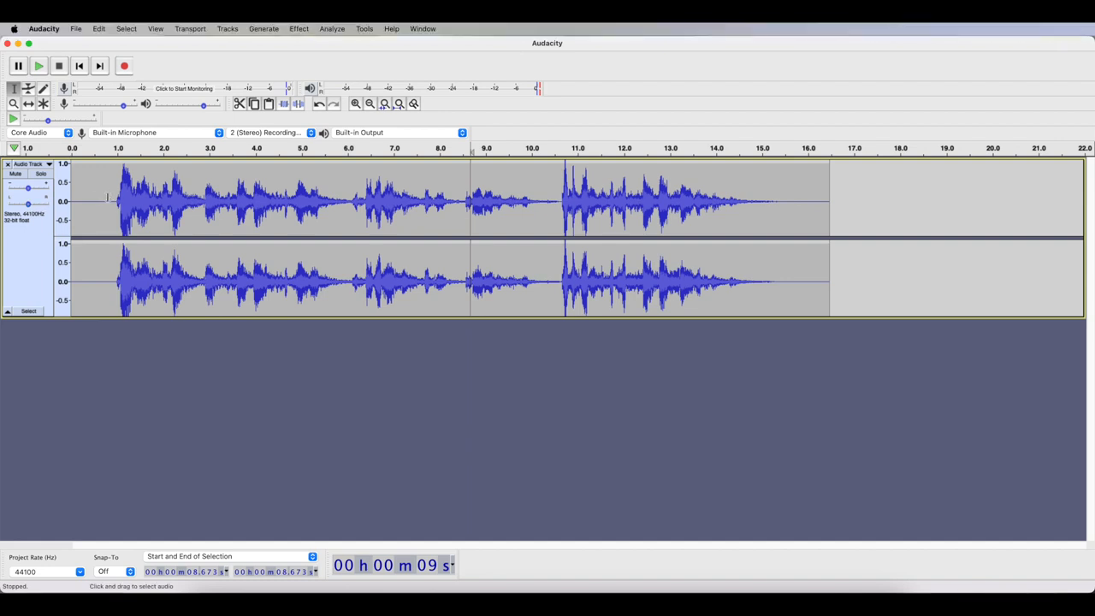
Export the audio as an MP3 named Audacity to the Desktop with the preset standard quality, 170-210 kbps
click(76, 29)
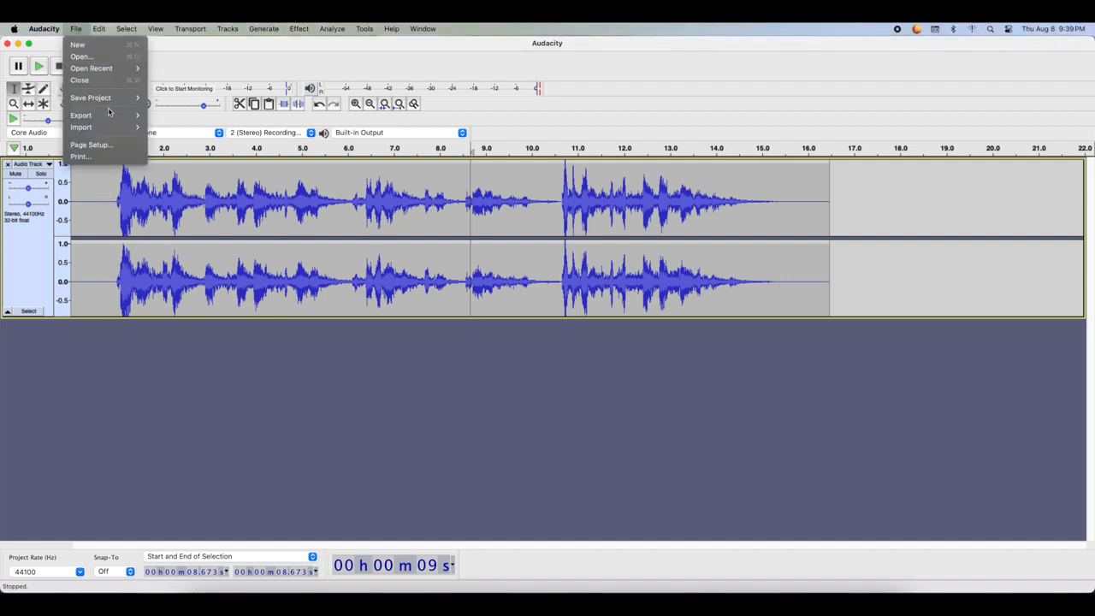
mouse_move(100, 99)
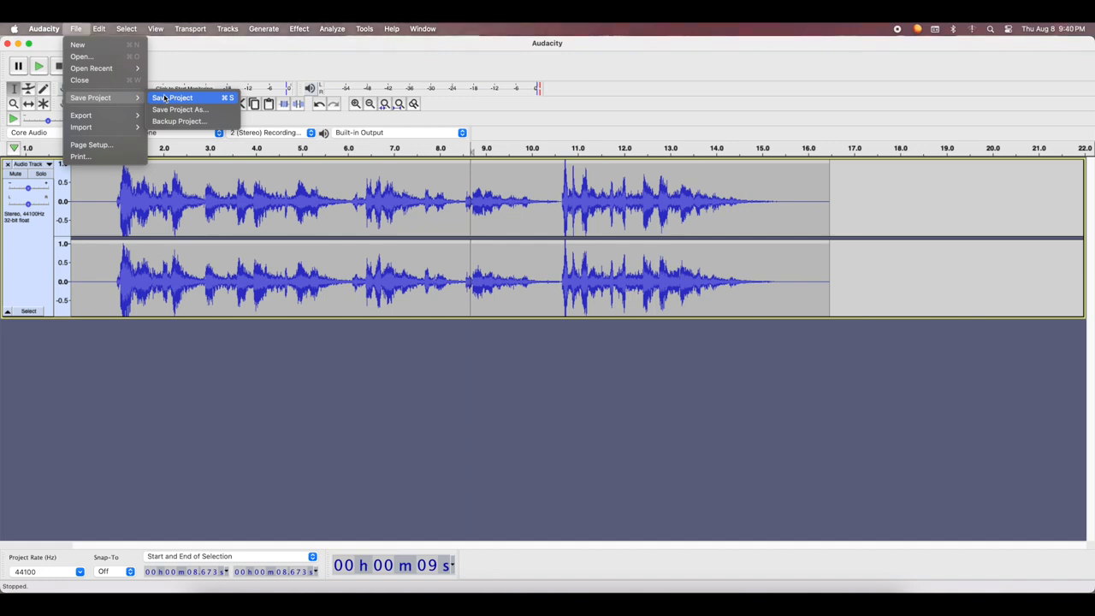
mouse_move(124, 116)
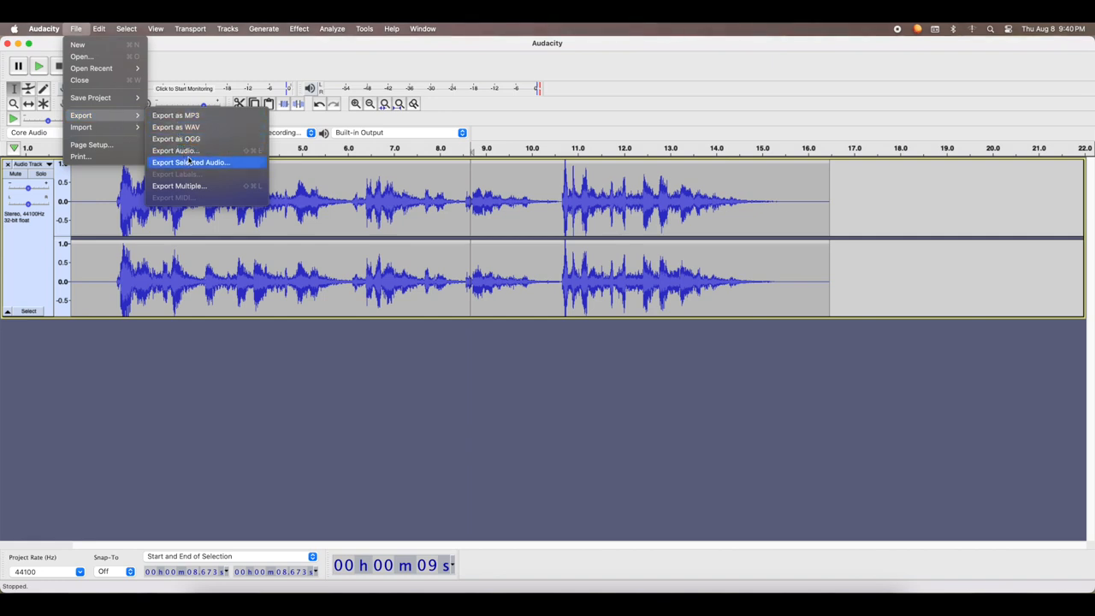
click(170, 117)
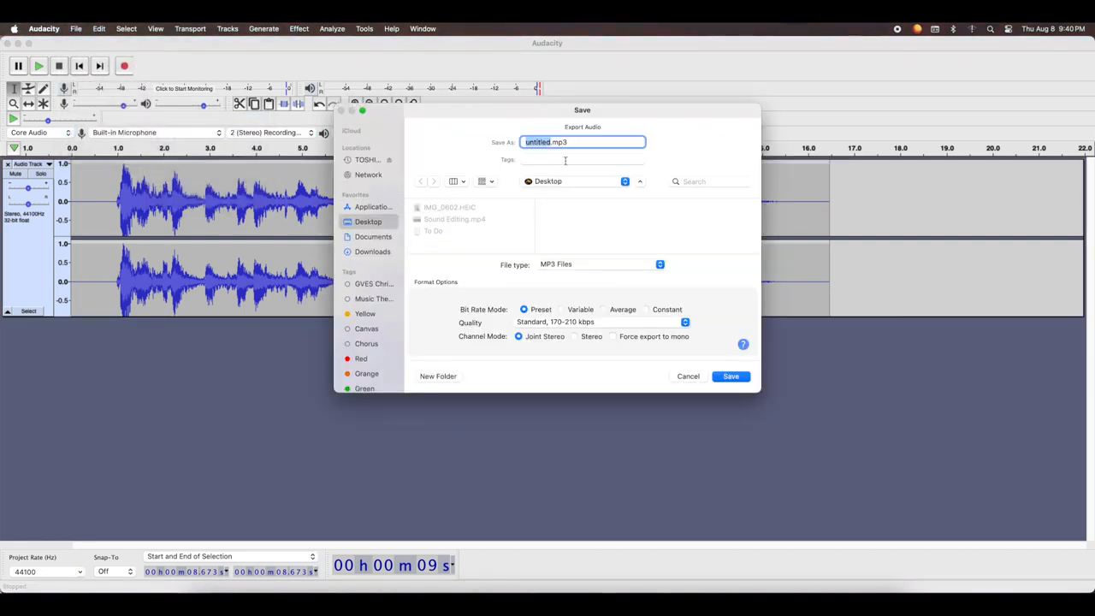
text(Audacity)
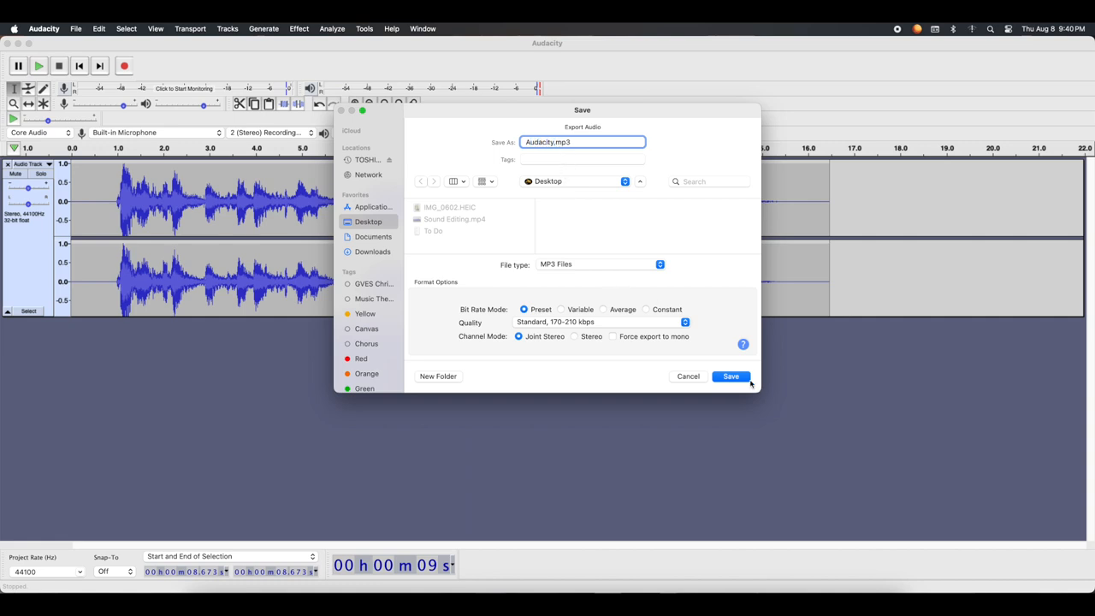
click(748, 380)
click(582, 336)
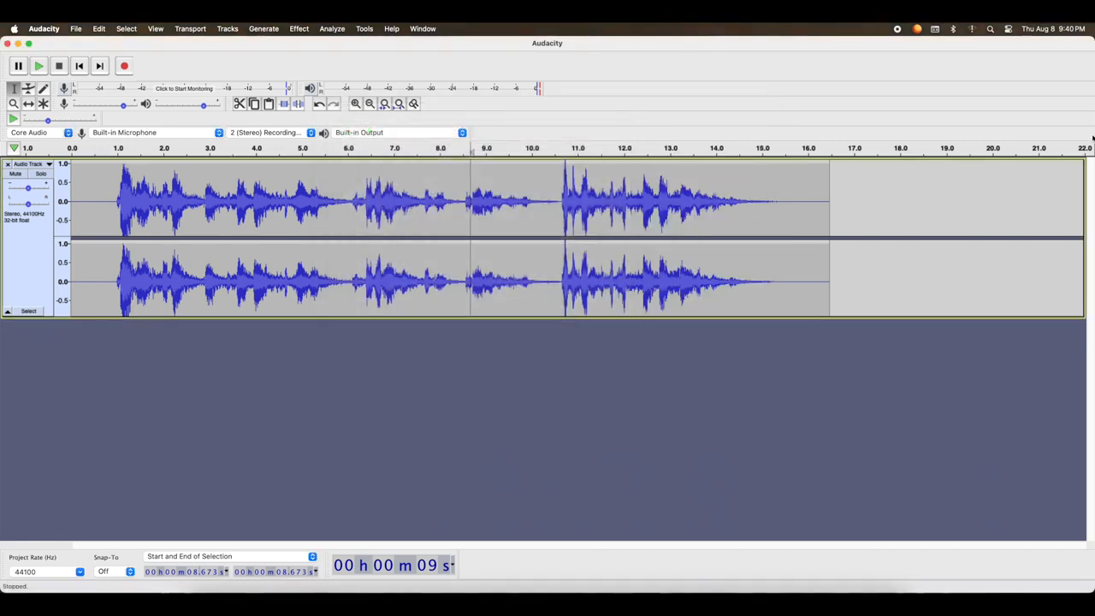
Narrow the window to reach the desktop, preview the exported Audacity.mp3, and restore the window's full width
drag(1091, 130, 1020, 141)
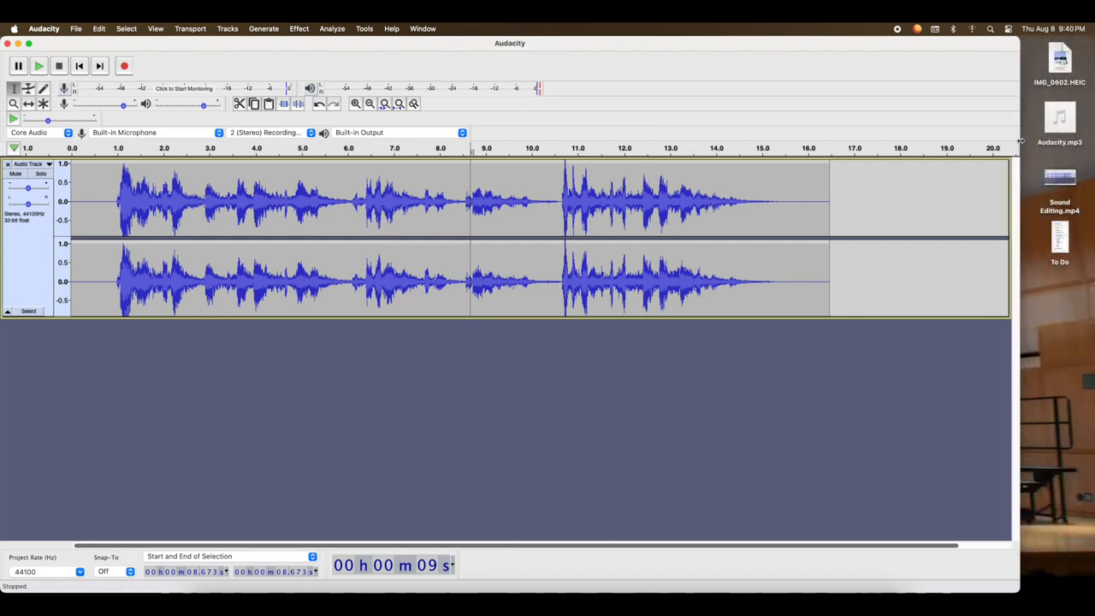
click(1061, 122)
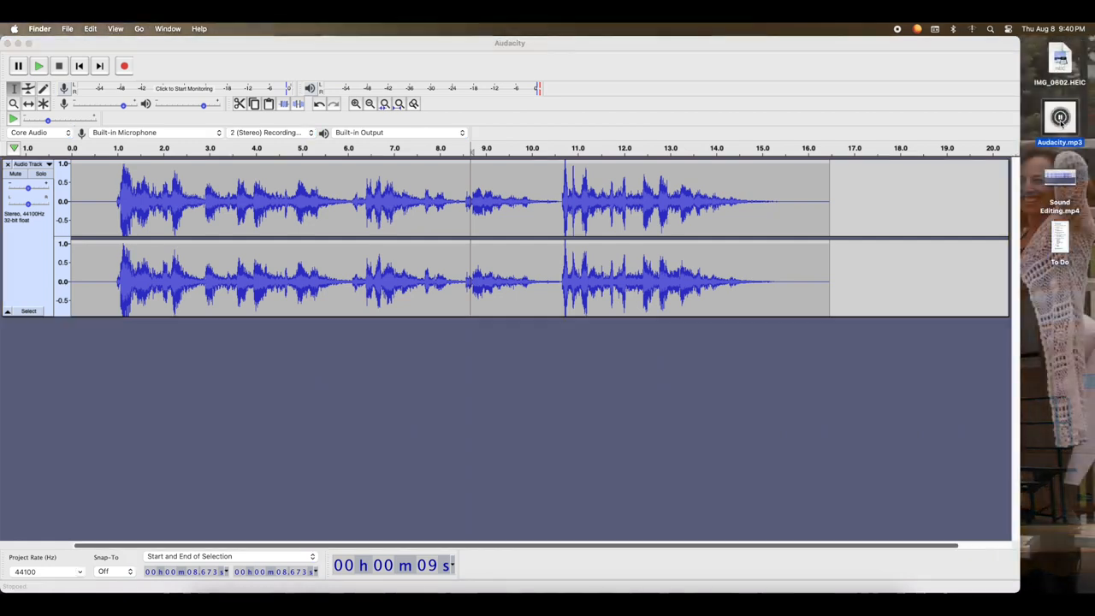
key(space)
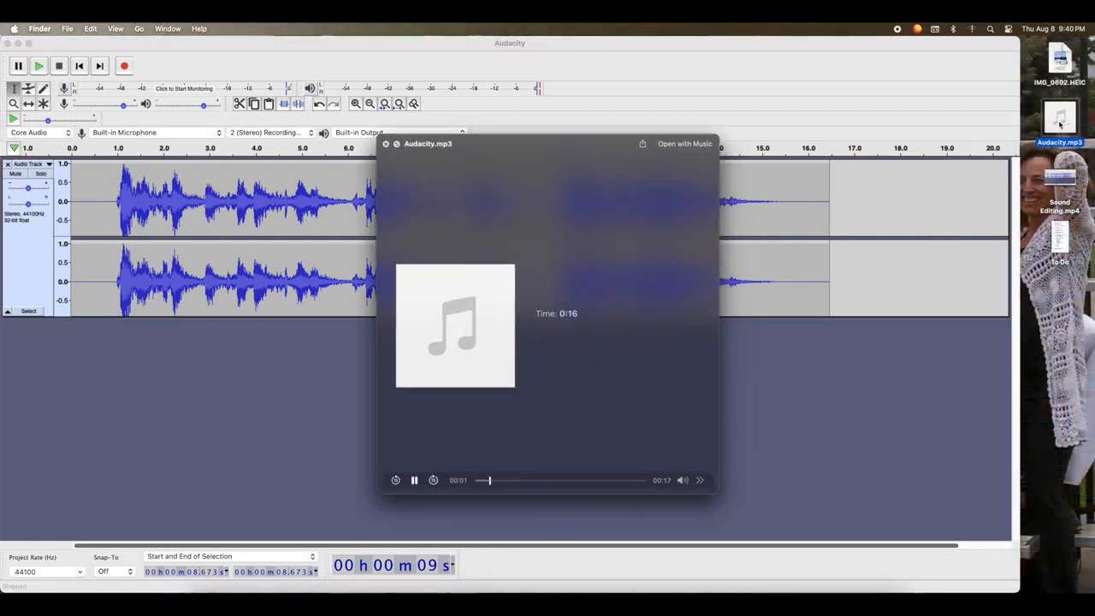
click(386, 143)
click(1019, 120)
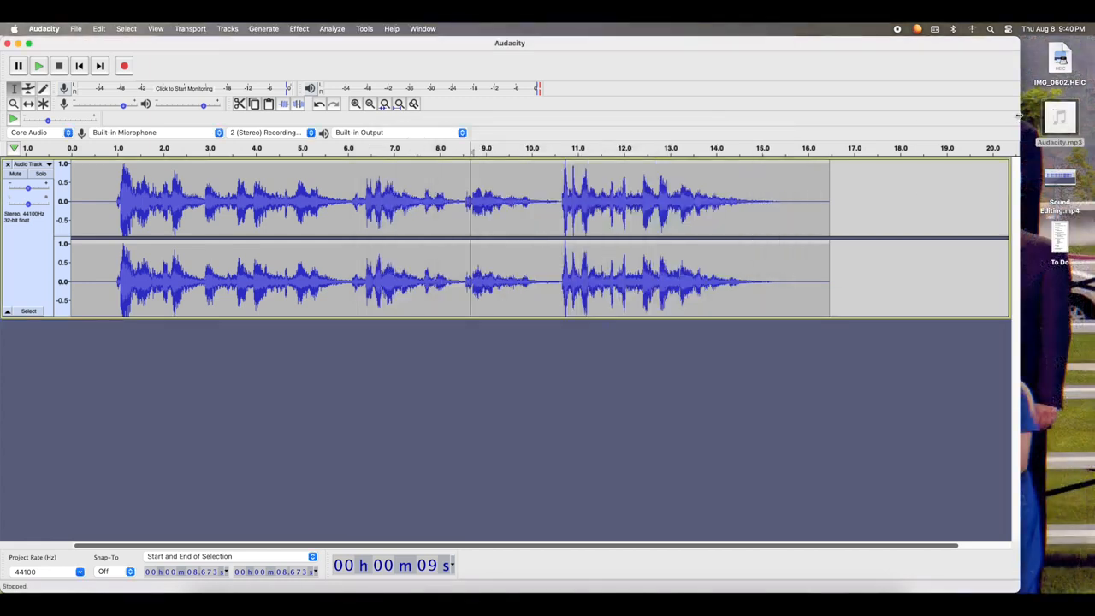
drag(1020, 119, 1093, 114)
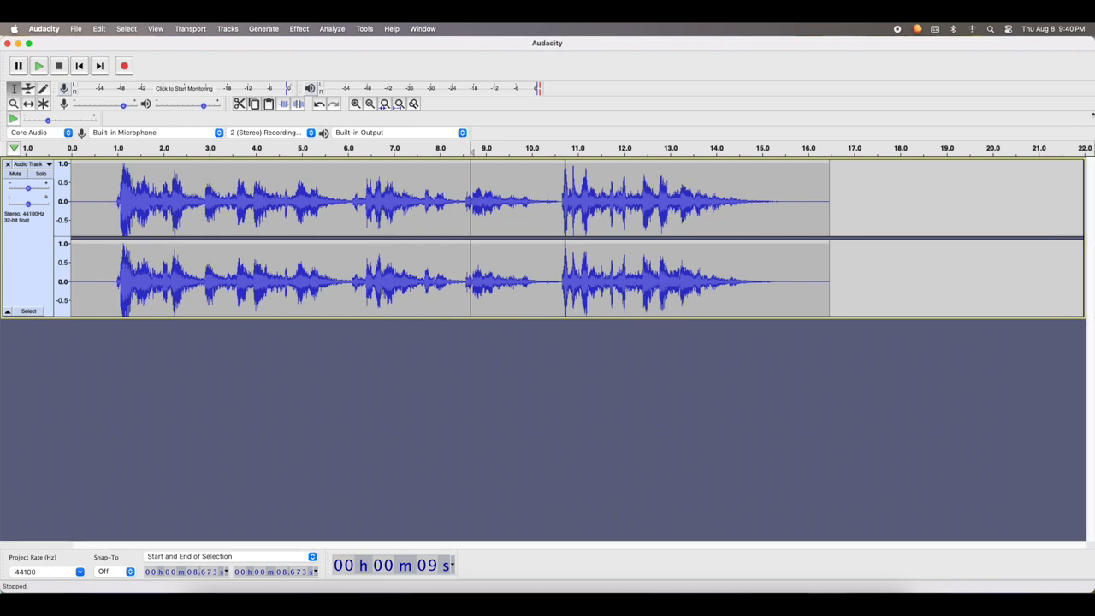